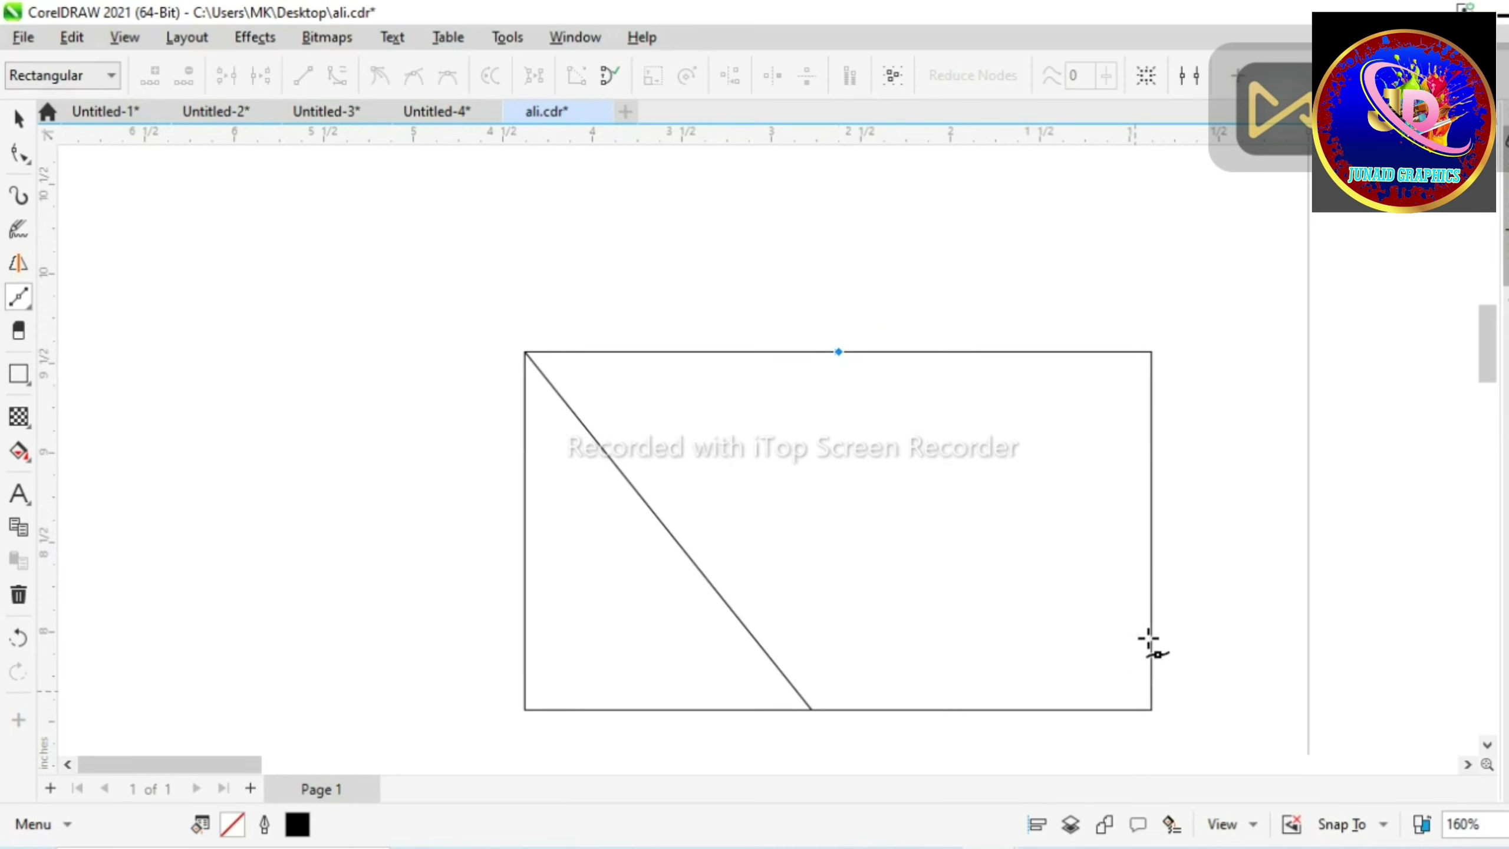
Complete the closed straight-sided outline through a point on the rectangle's right edge and its lower-right corner
click(1149, 561)
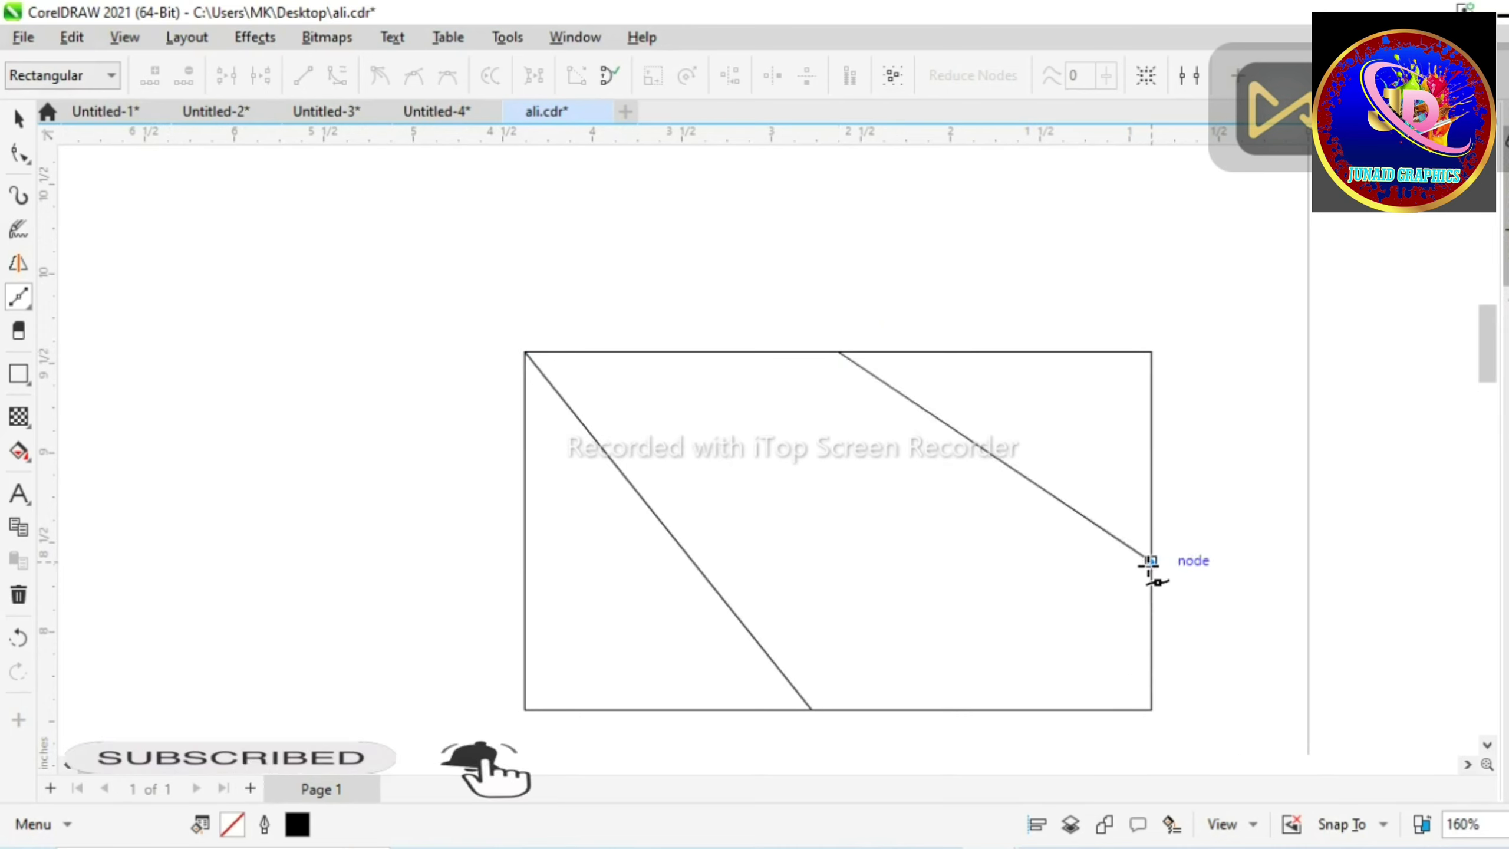
click(1149, 708)
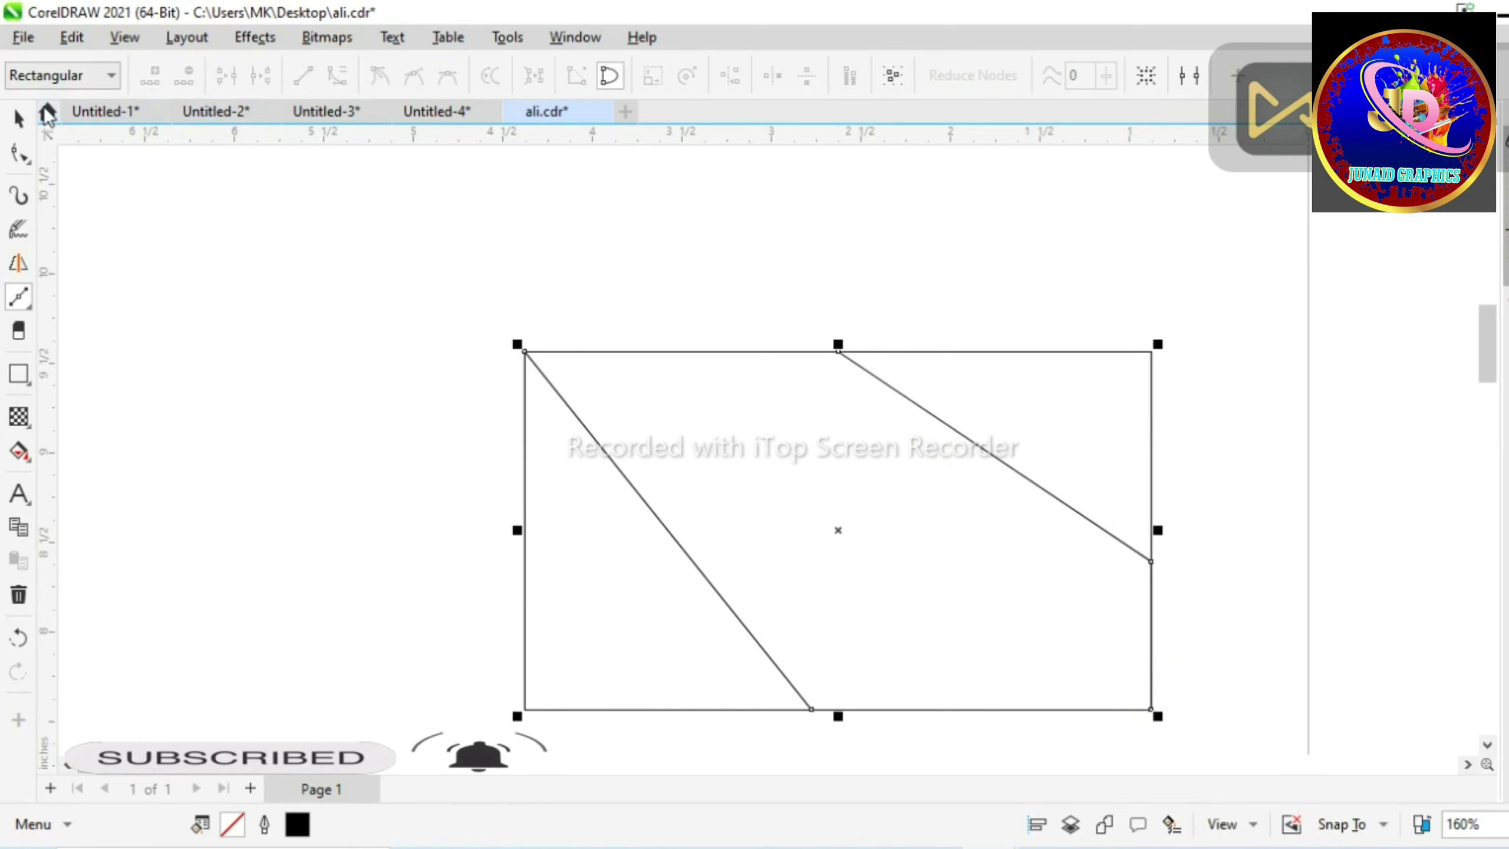
click(18, 119)
Select all nodes of the inner band-shaped outline and convert its straight segments to curves
click(412, 347)
click(587, 429)
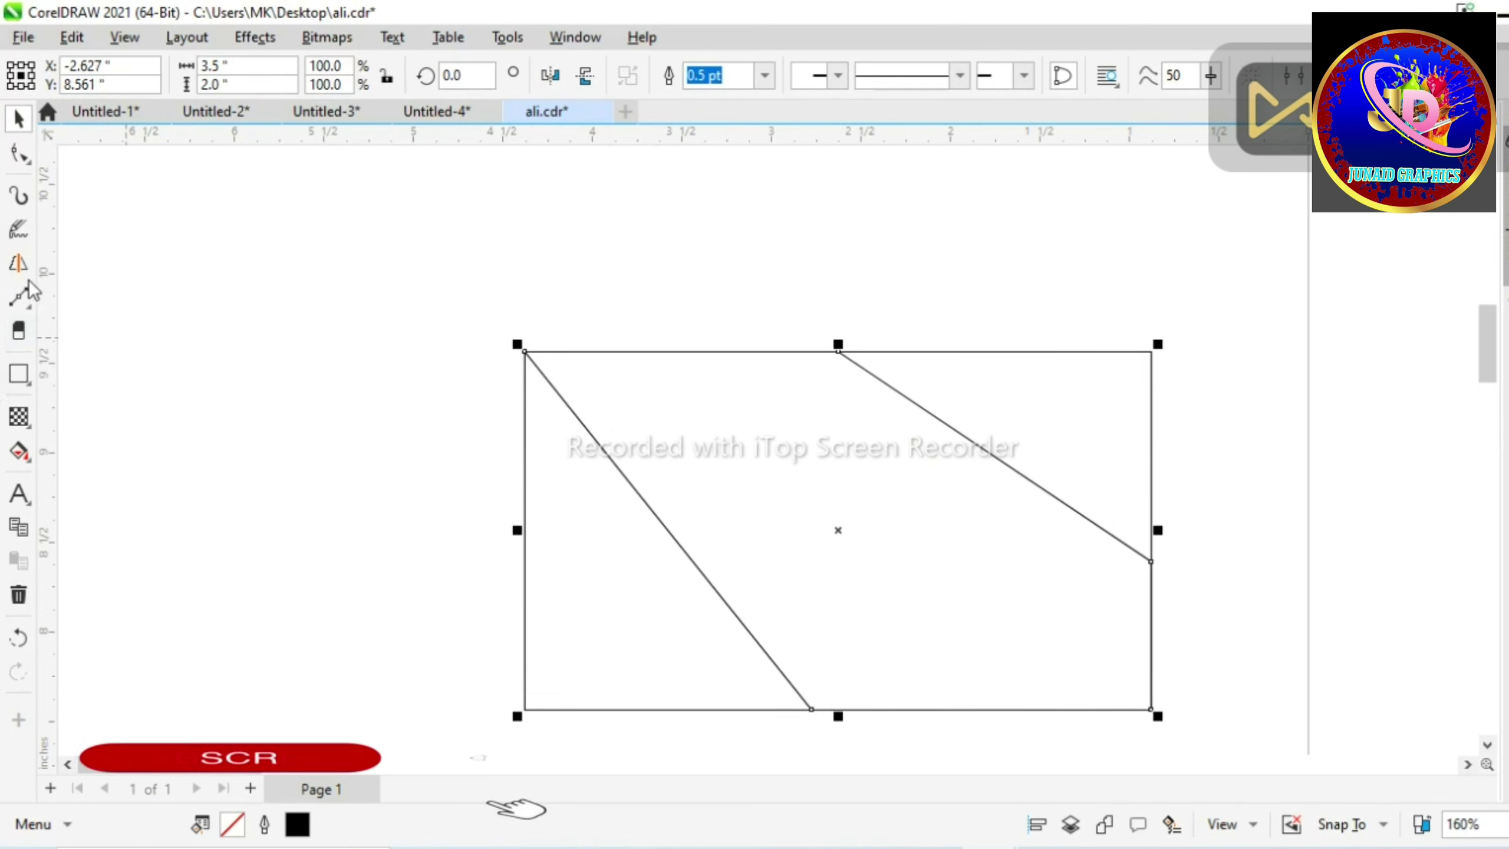
click(19, 153)
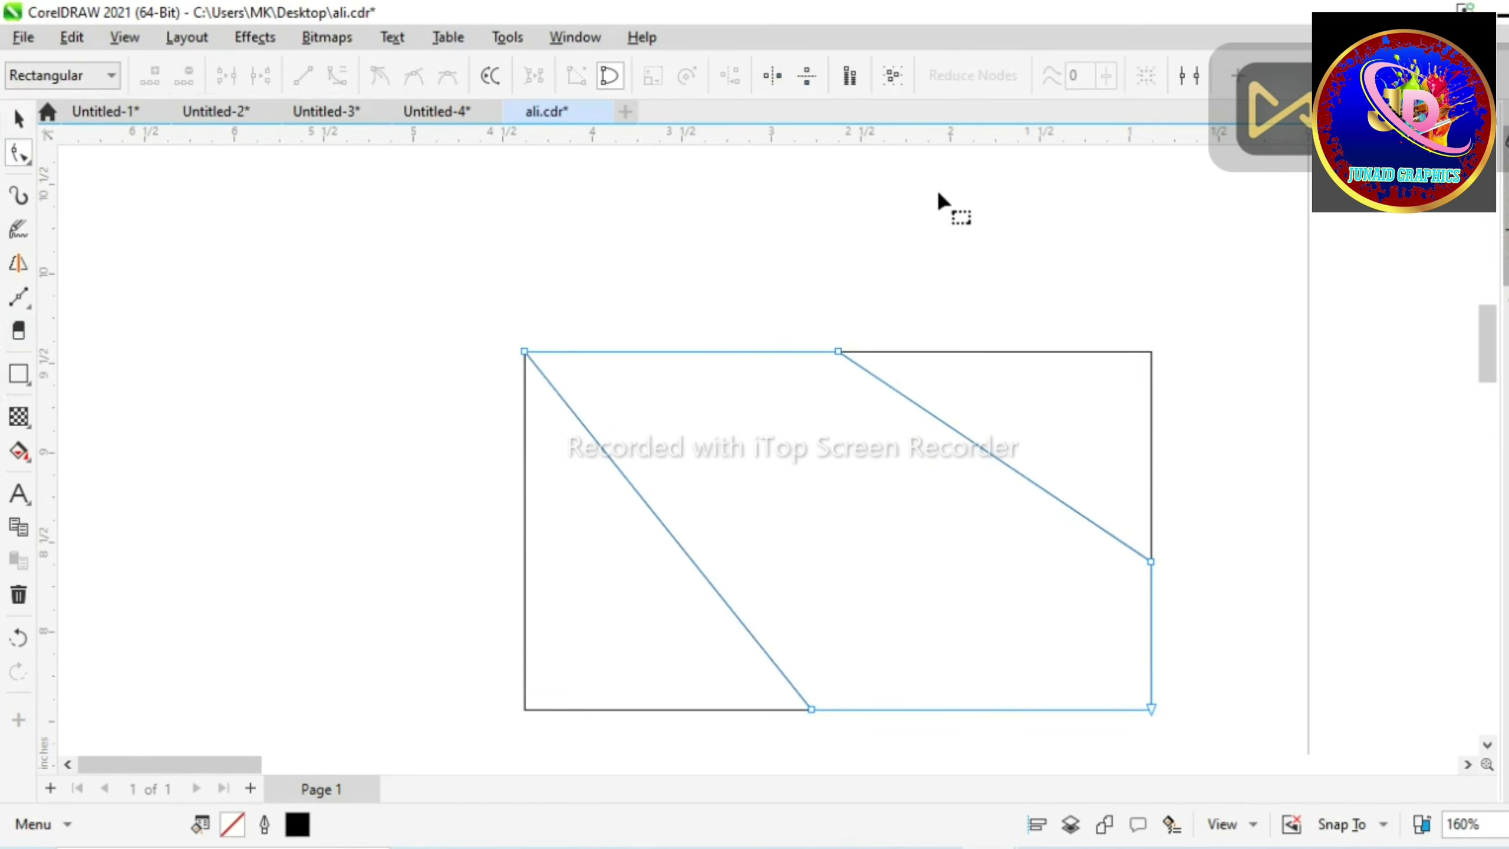
click(890, 77)
scroll(422, 240, down, 3)
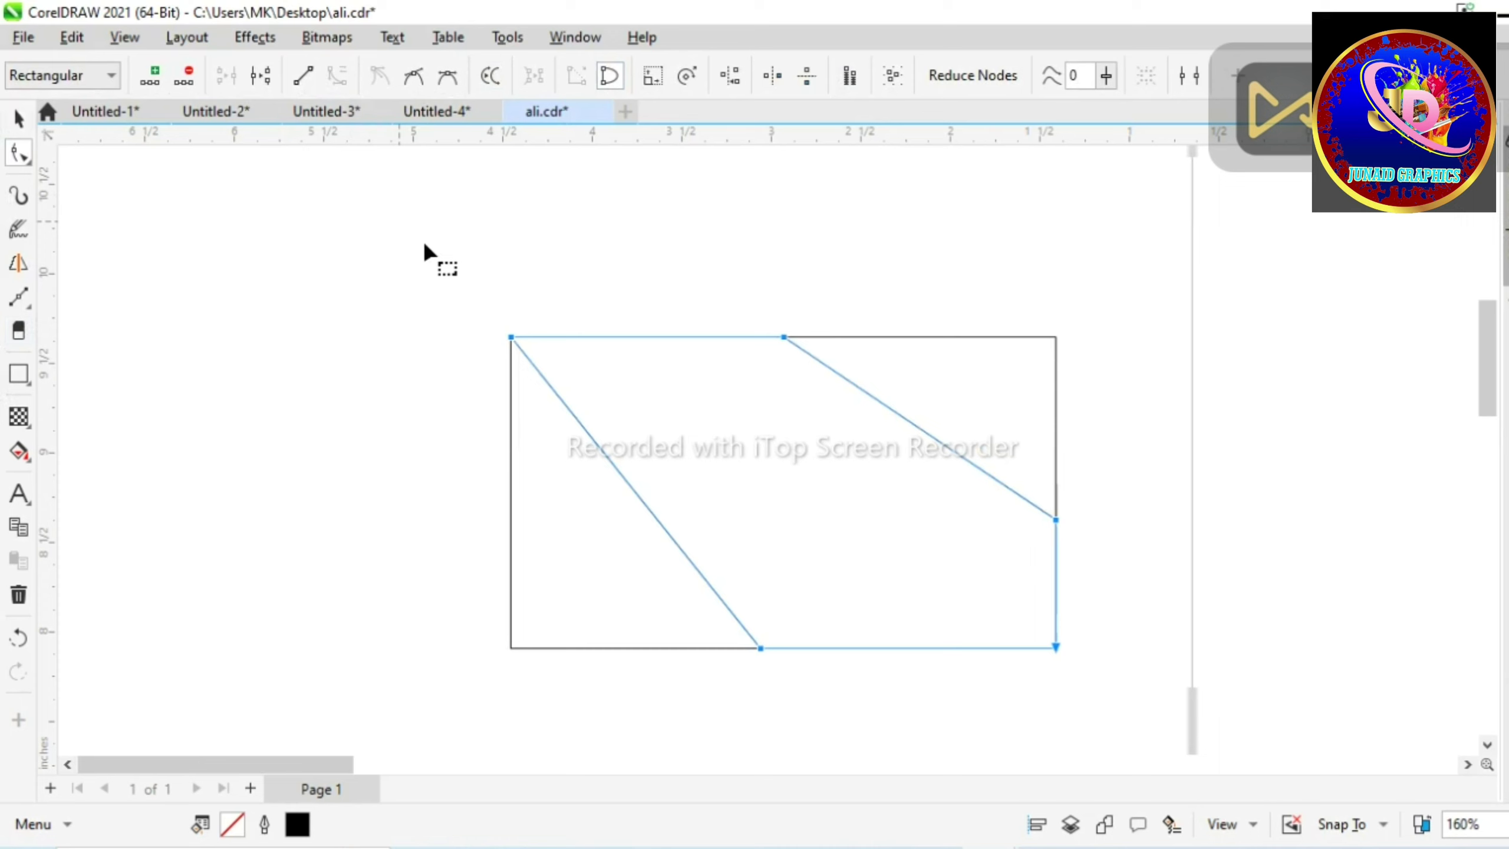
Bend the left diagonal of the inner shape into a smooth arc bulging up and to the right
click(536, 382)
scroll(537, 382, up, 3)
scroll(541, 387, up, 2)
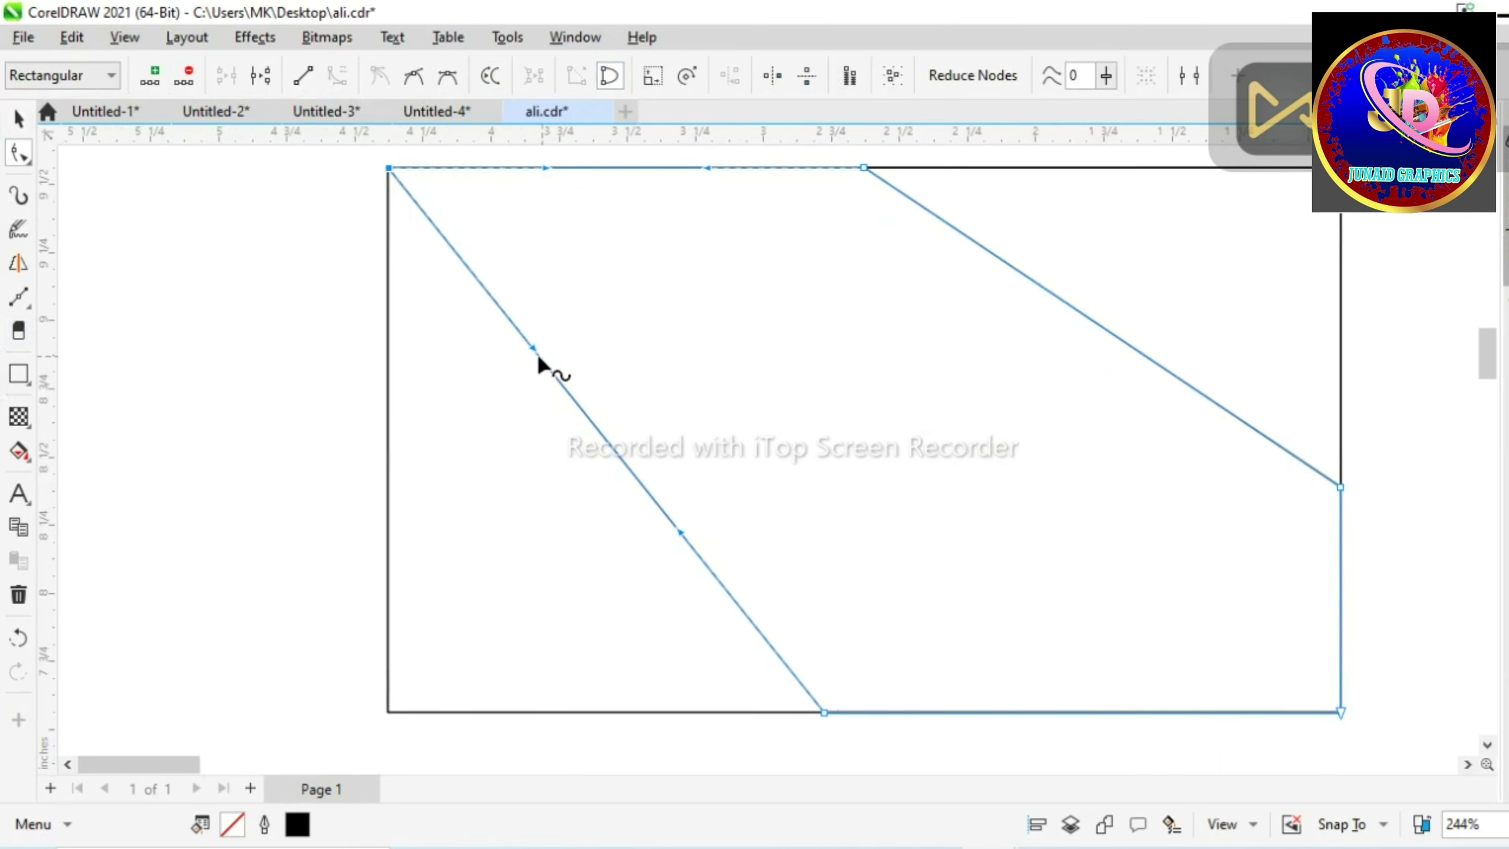
drag(533, 349, 679, 385)
drag(680, 537, 772, 506)
drag(684, 383, 715, 307)
scroll(695, 337, up, 1)
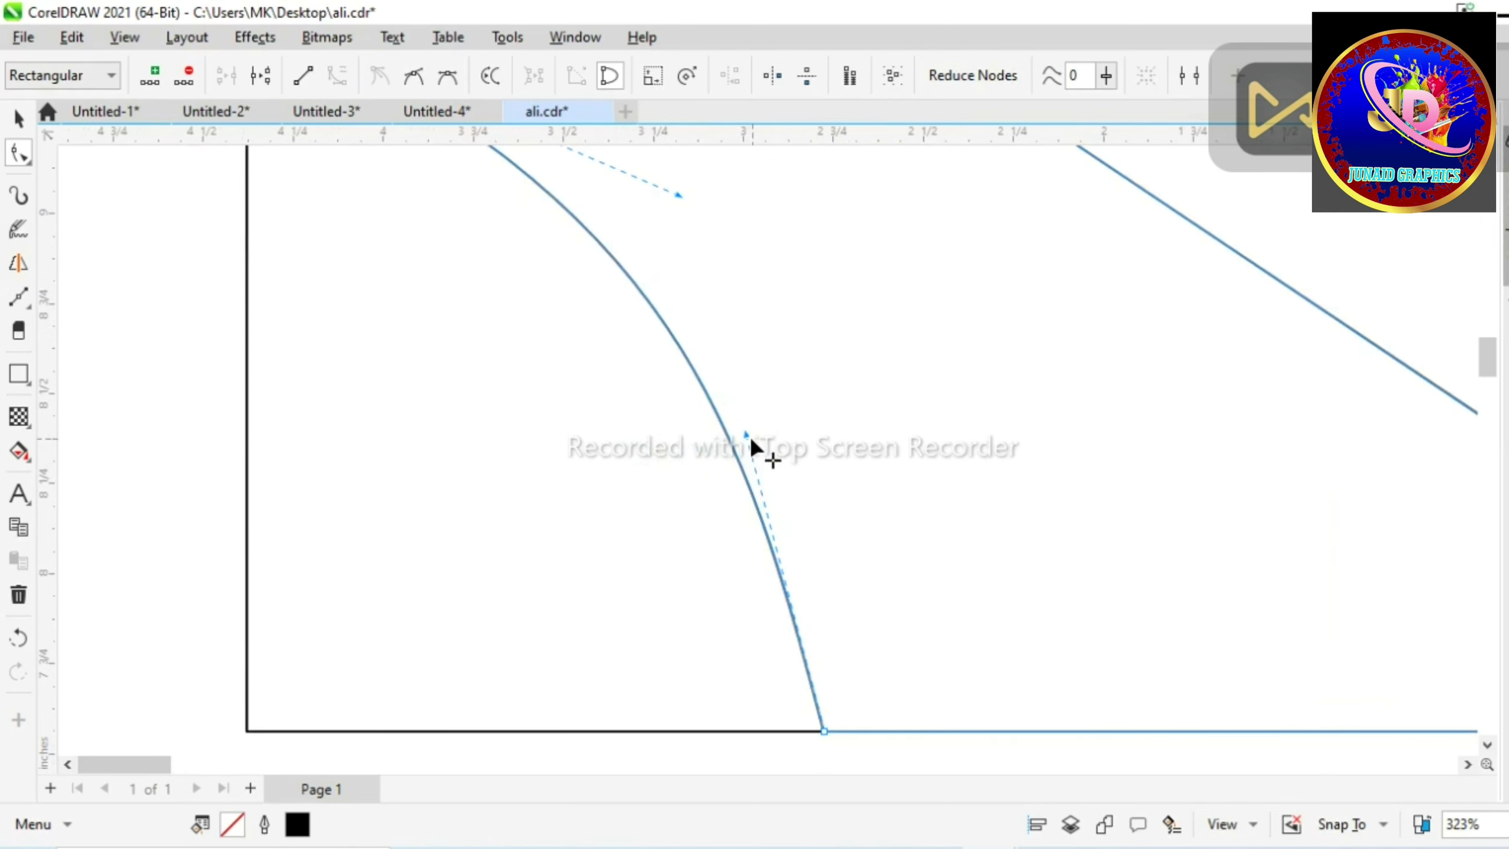
drag(748, 435, 795, 418)
scroll(747, 439, down, 3)
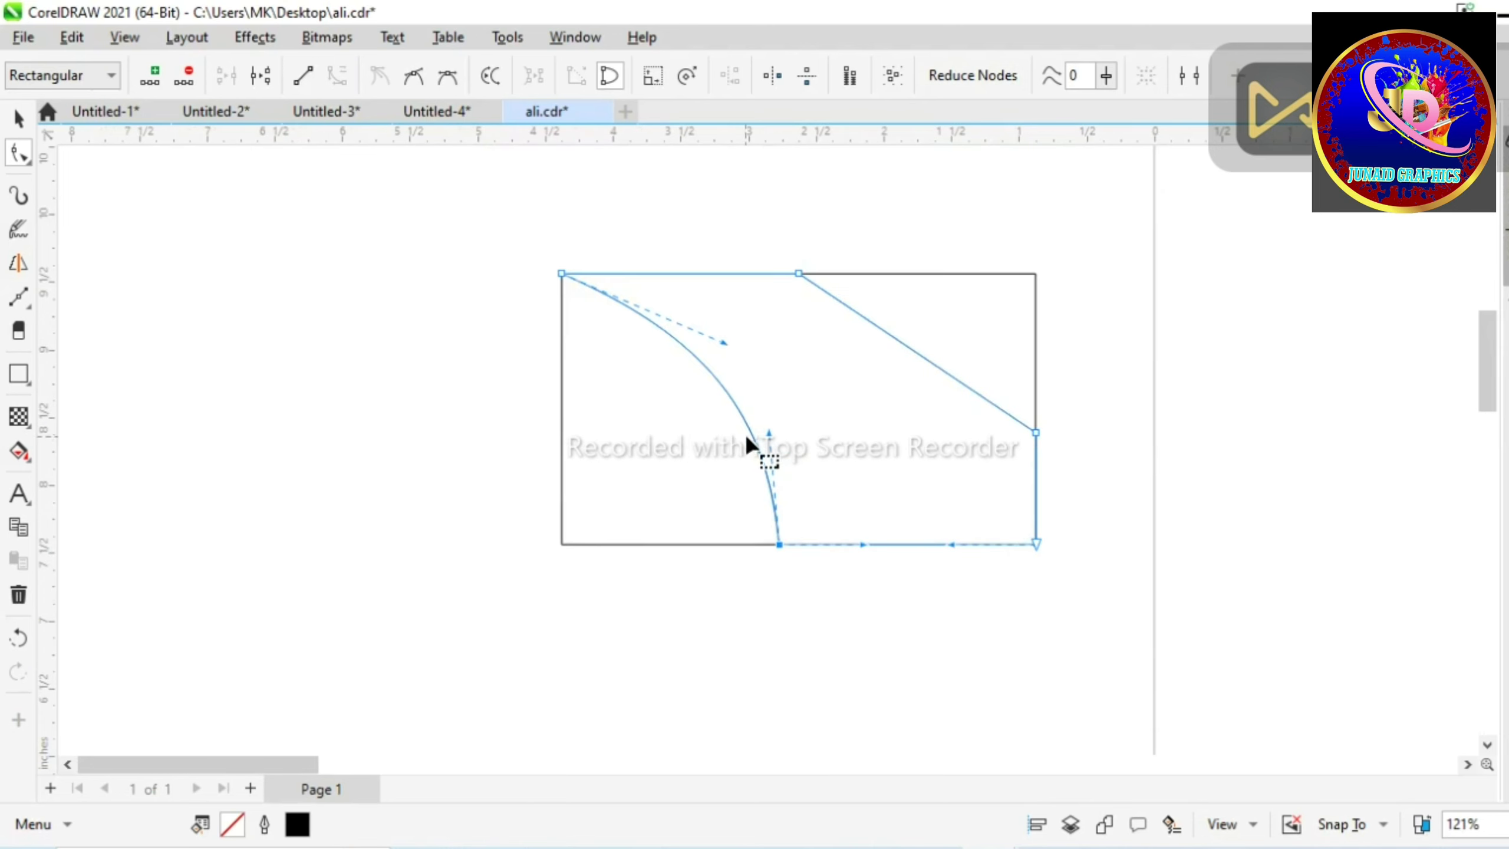
Bend the right diagonal into a smooth concave arc from the top edge to the right edge
scroll(831, 350, up, 2)
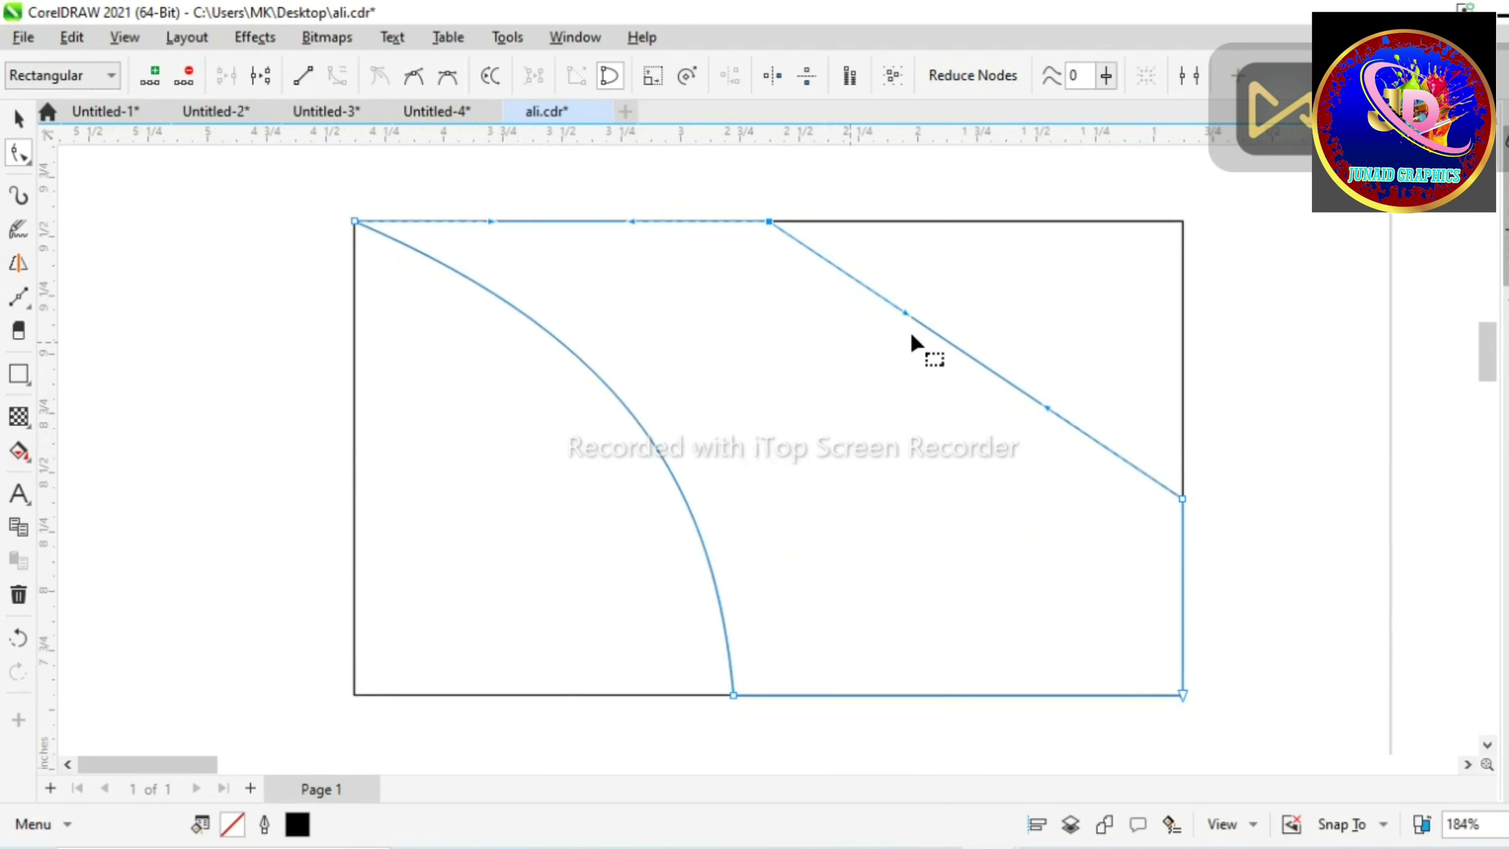
drag(907, 318, 881, 392)
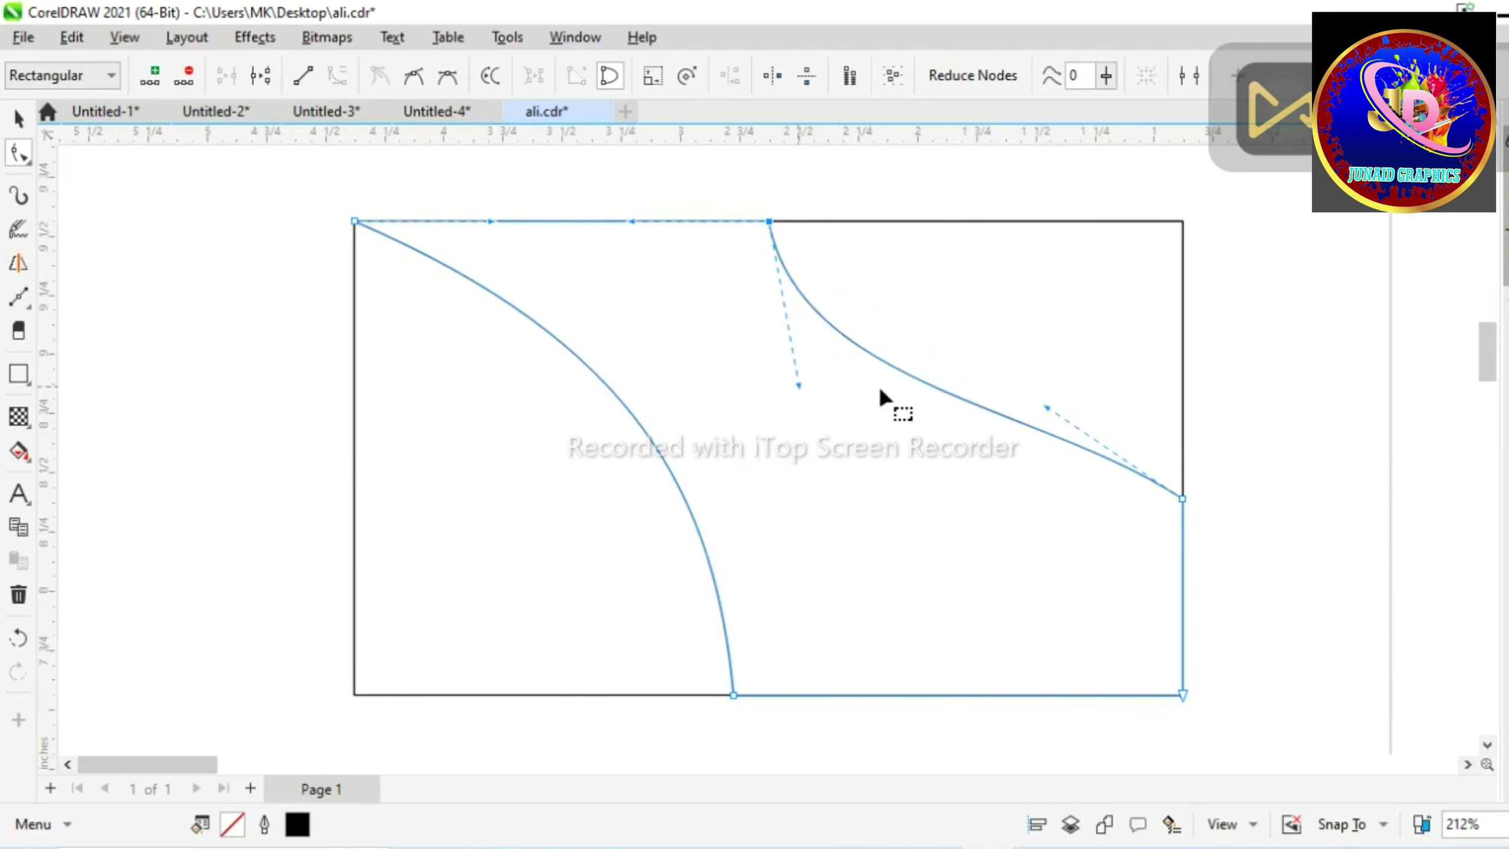
drag(1047, 409, 1016, 499)
scroll(1025, 440, down, 4)
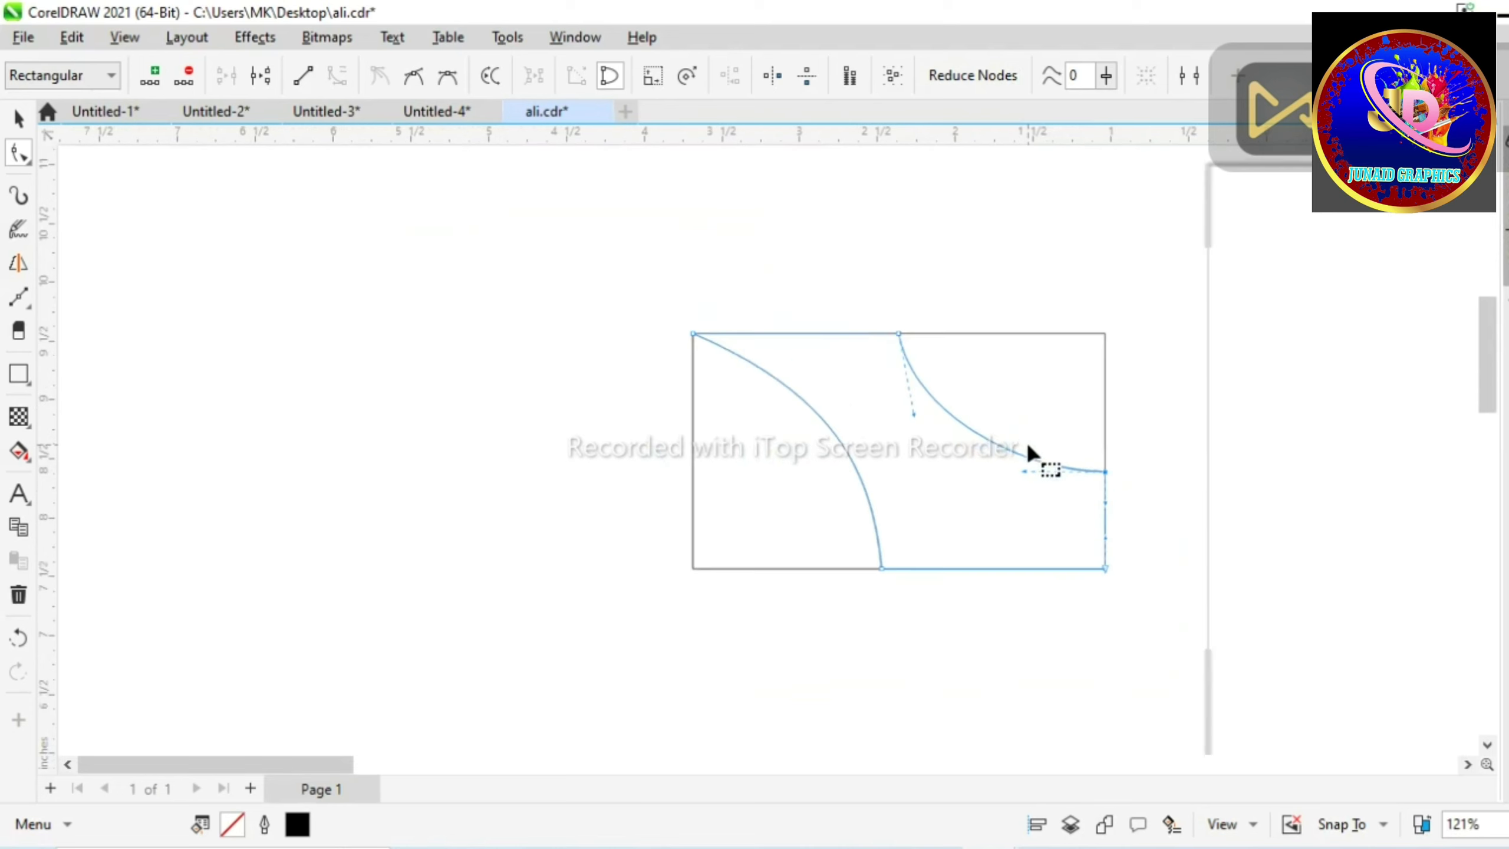
scroll(1138, 472, up, 2)
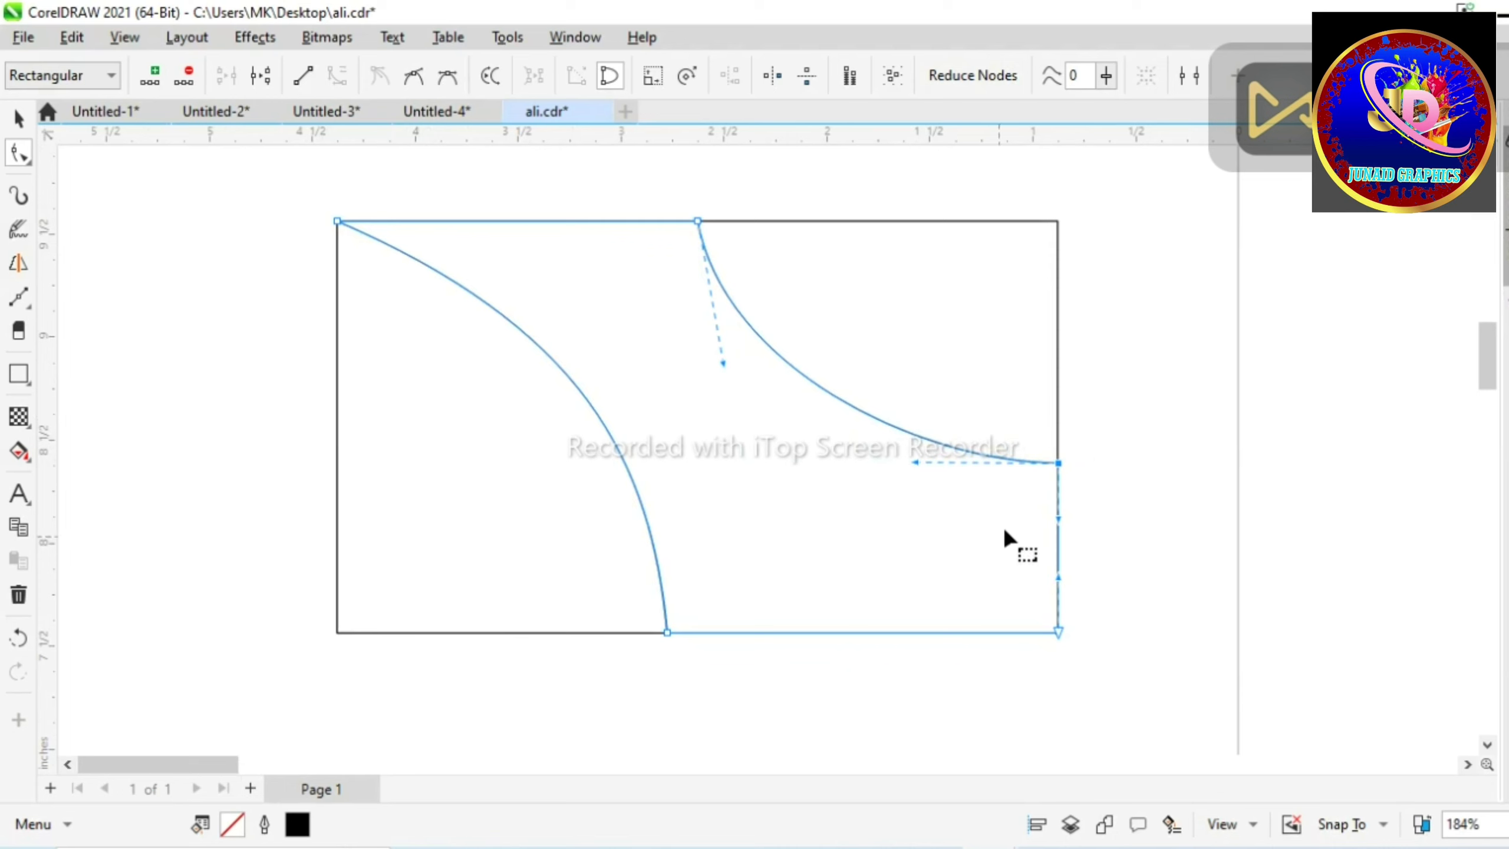
Shift the right arc's end node slightly down along the rectangle's right edge
key(Down)
key(Down)
key(Down)
key(Down)
key(Down)
key(Down)
key(Down)
key(Down)
key(Down)
key(Down)
key(Down)
key(Down)
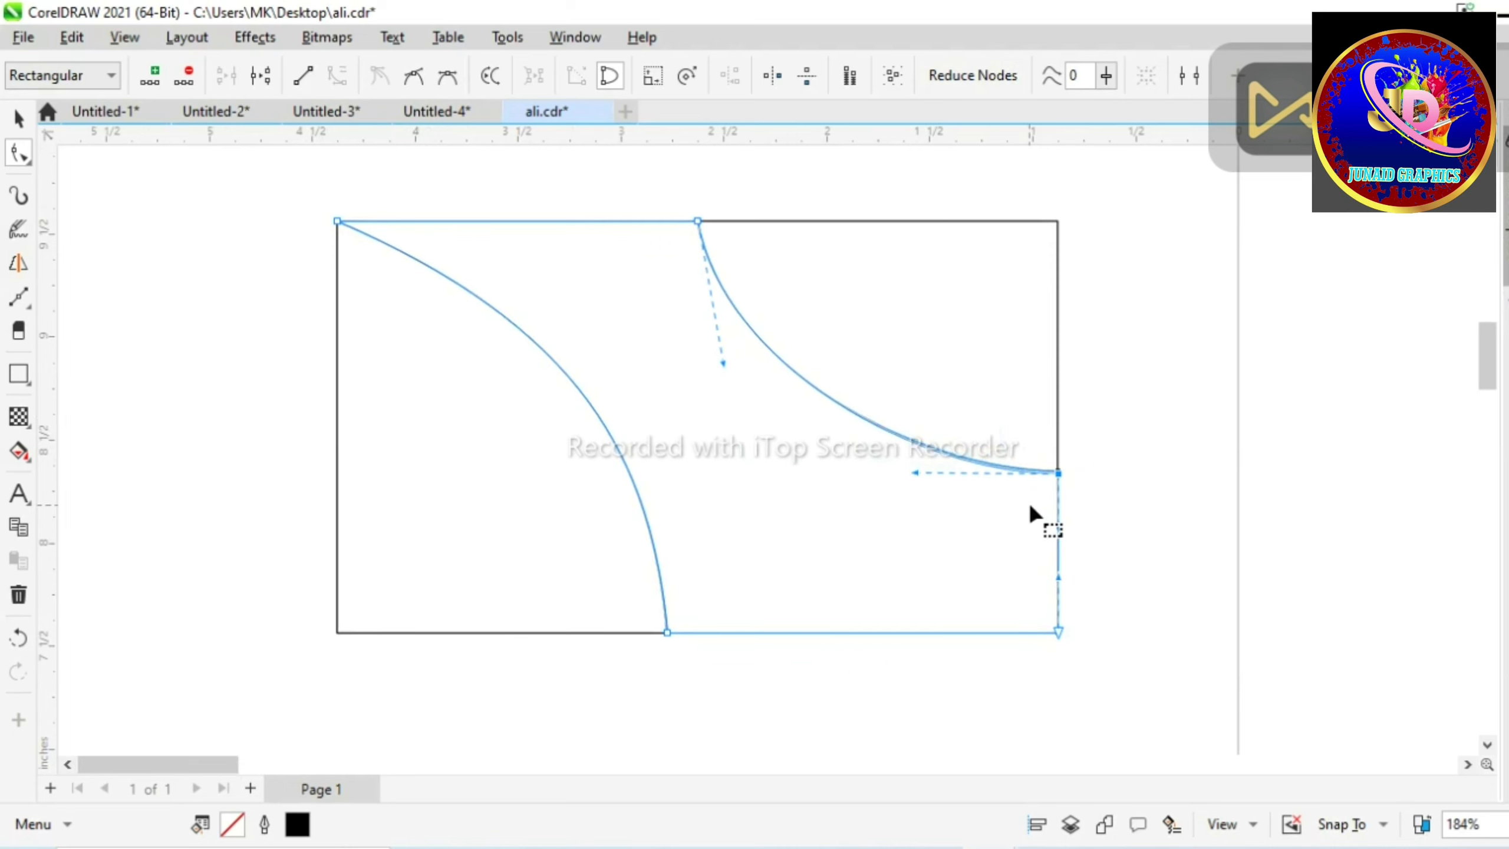
drag(1033, 506, 1034, 498)
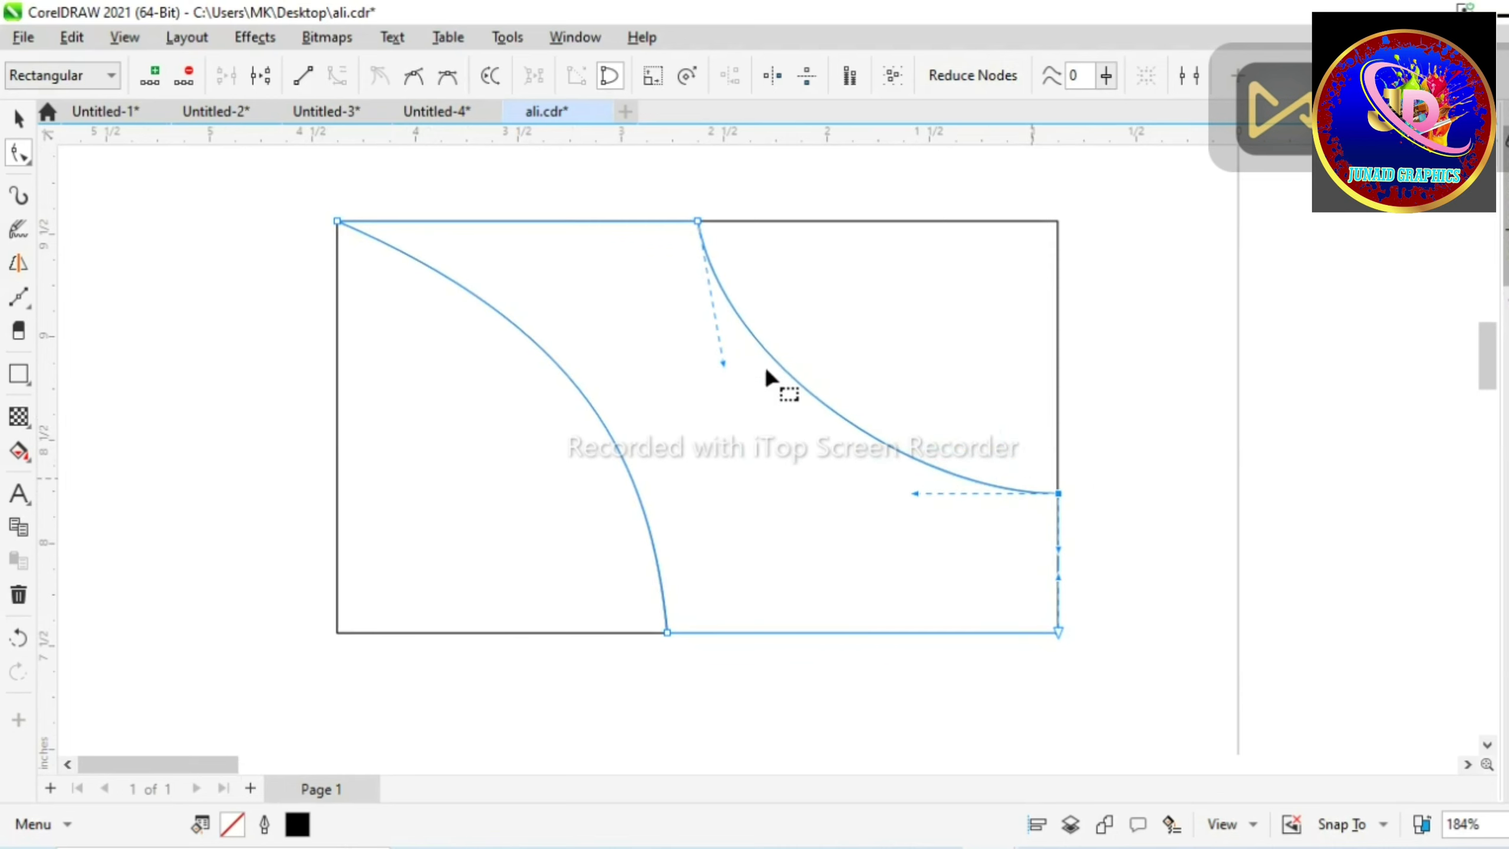
click(89, 190)
scroll(579, 344, down, 1)
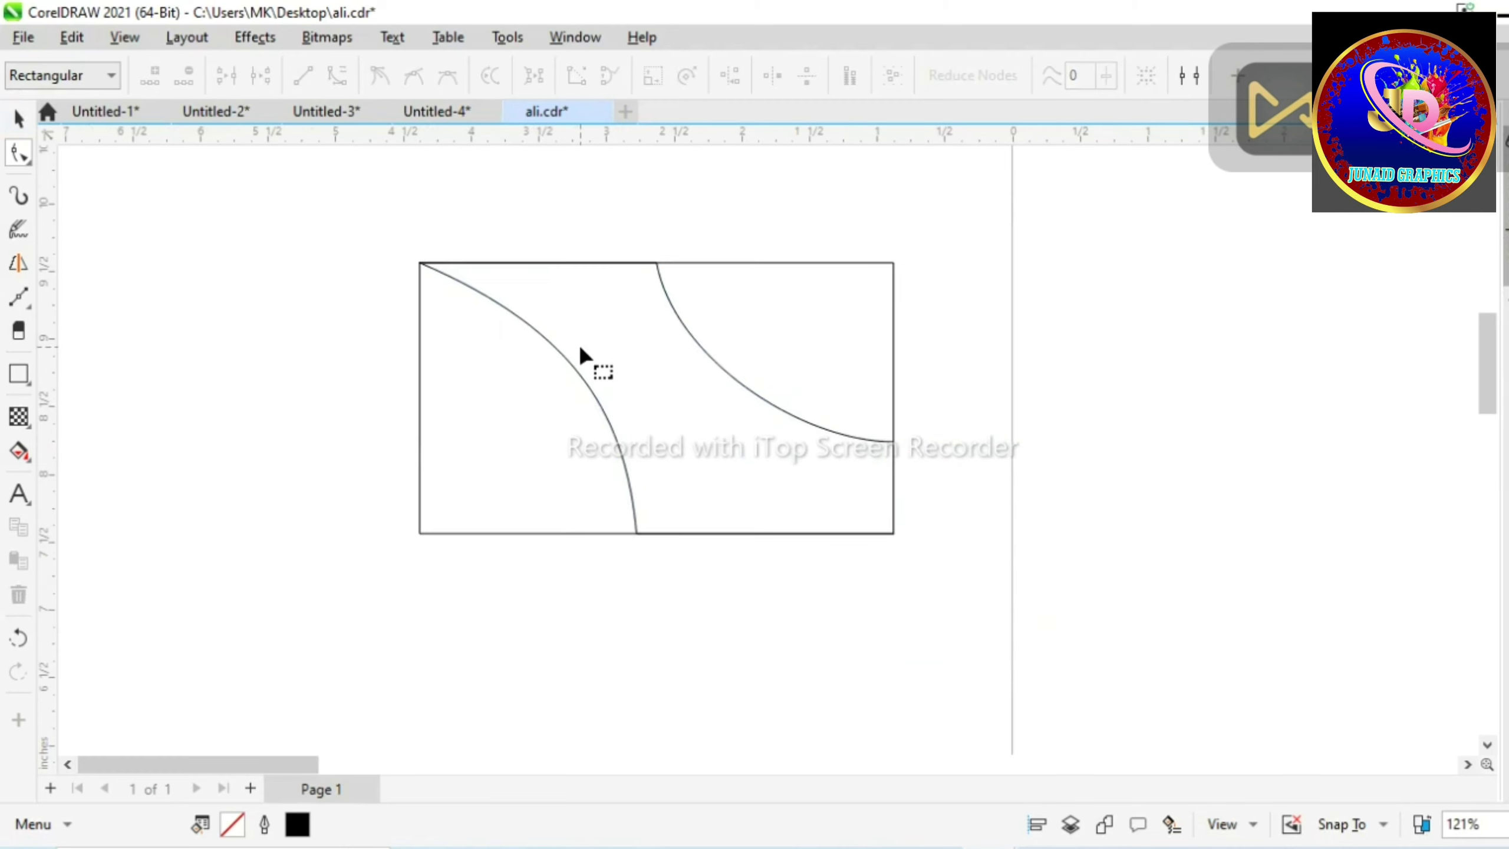
Inspect the lower-right corner of the curved band and fill the band dark blue
click(528, 322)
click(14, 110)
click(162, 278)
click(554, 324)
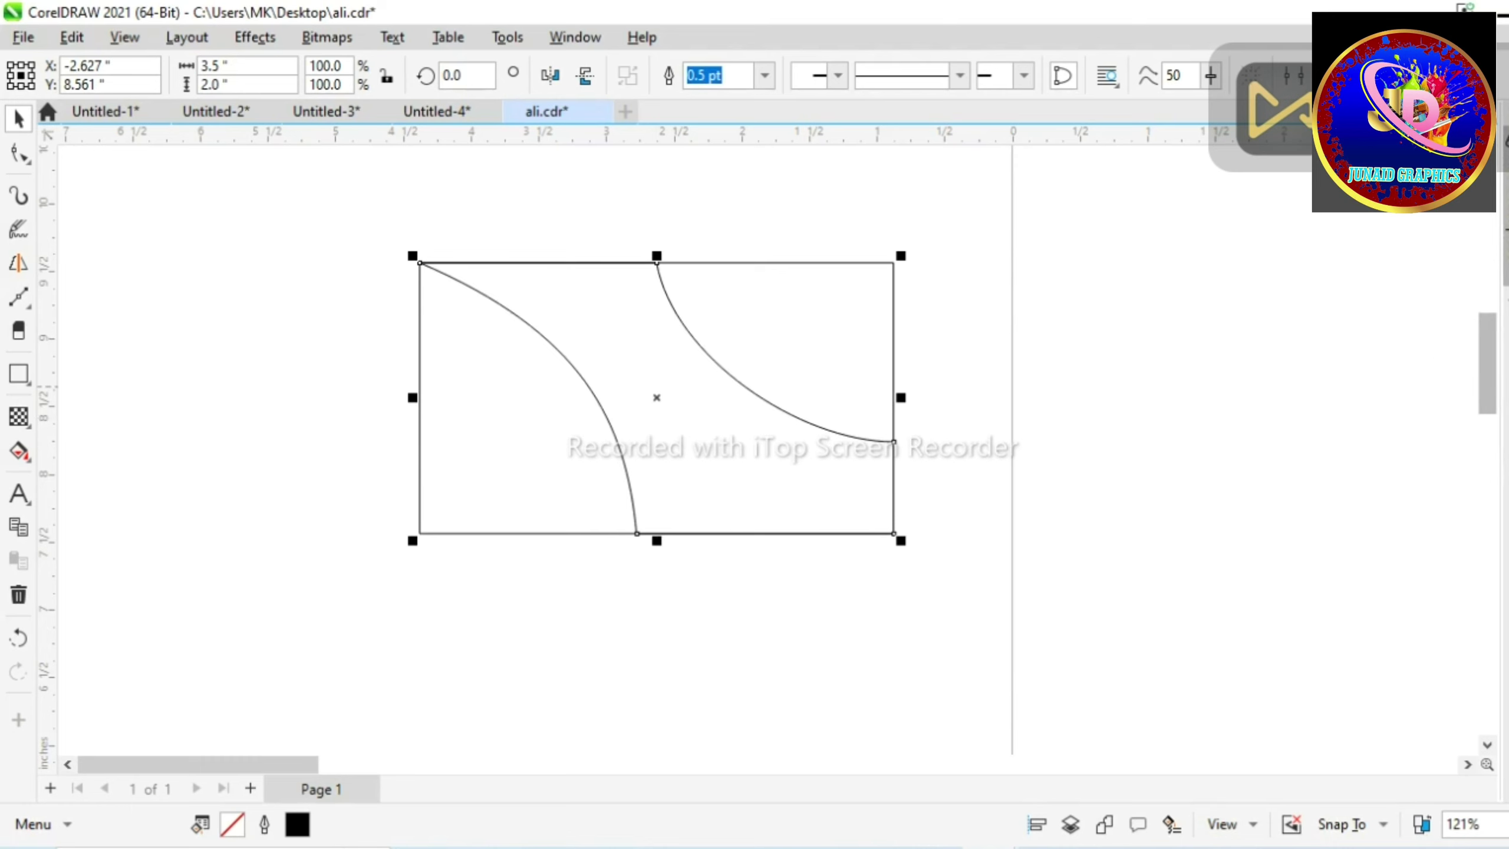
click(18, 162)
scroll(887, 487, up, 6)
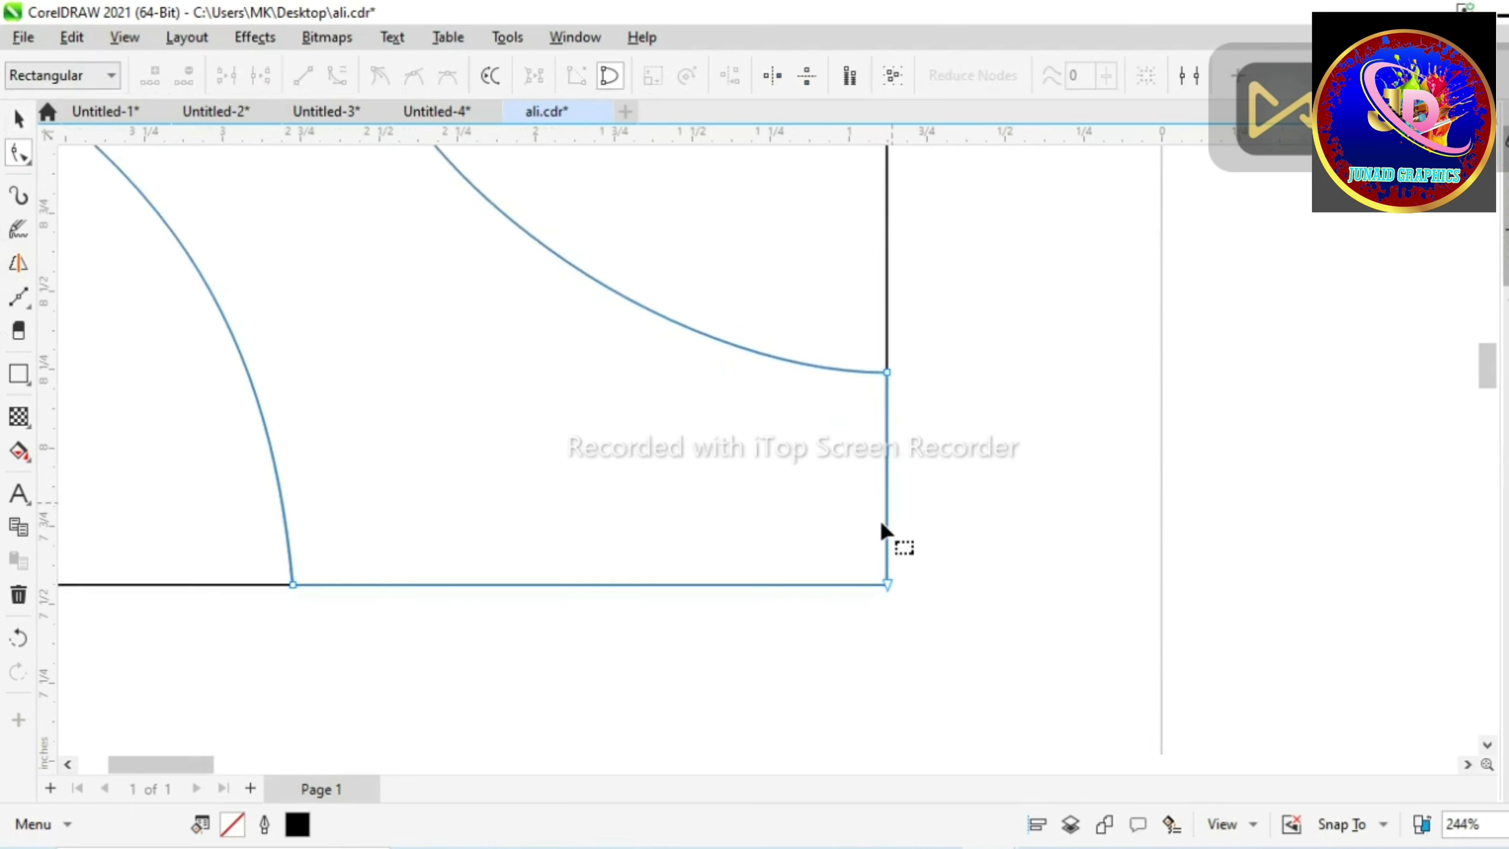
scroll(889, 600, up, 3)
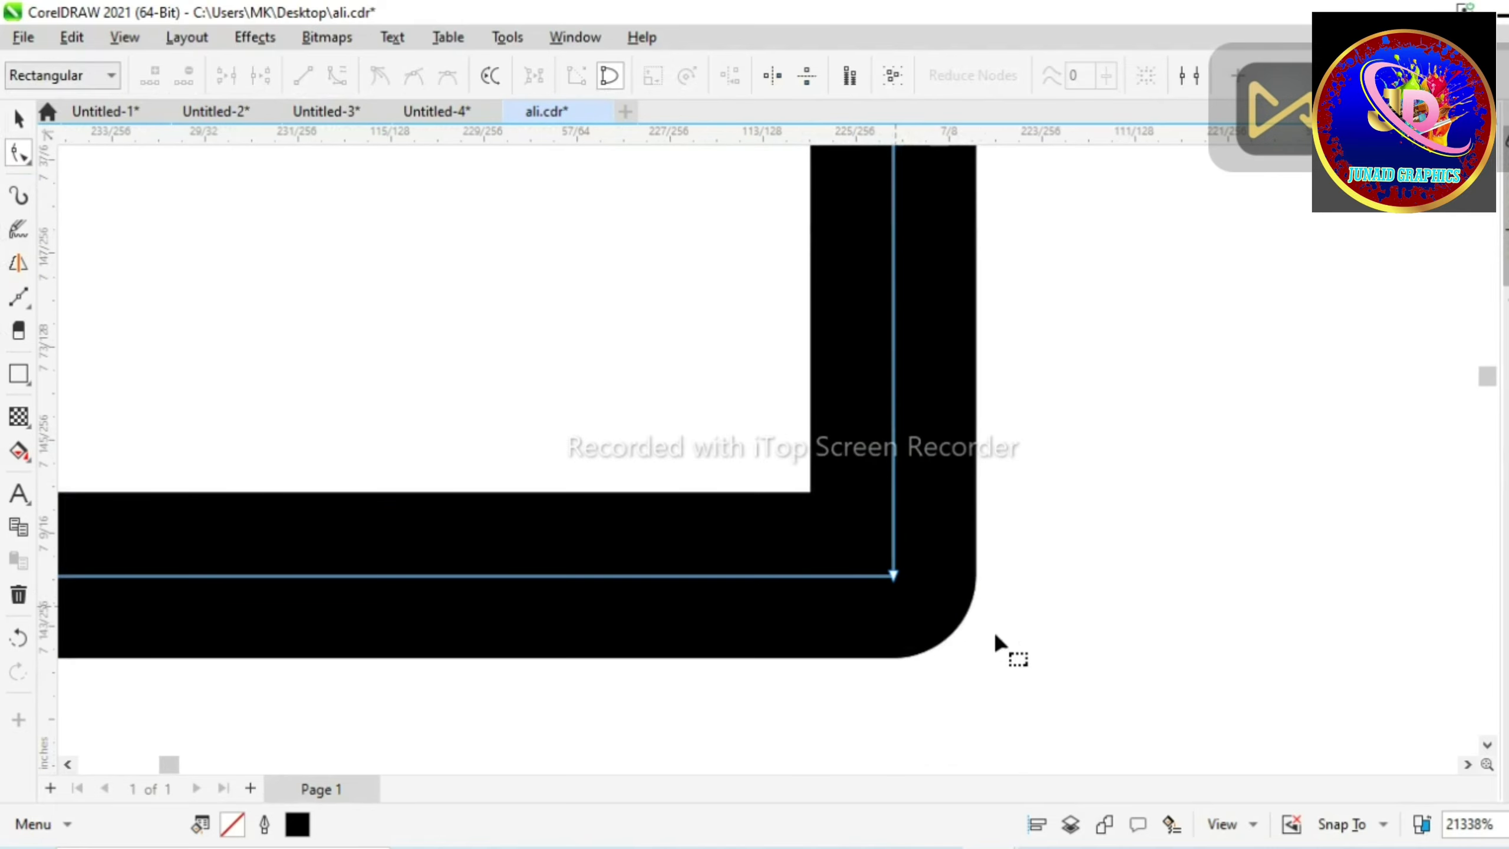
scroll(1167, 465, down, 3)
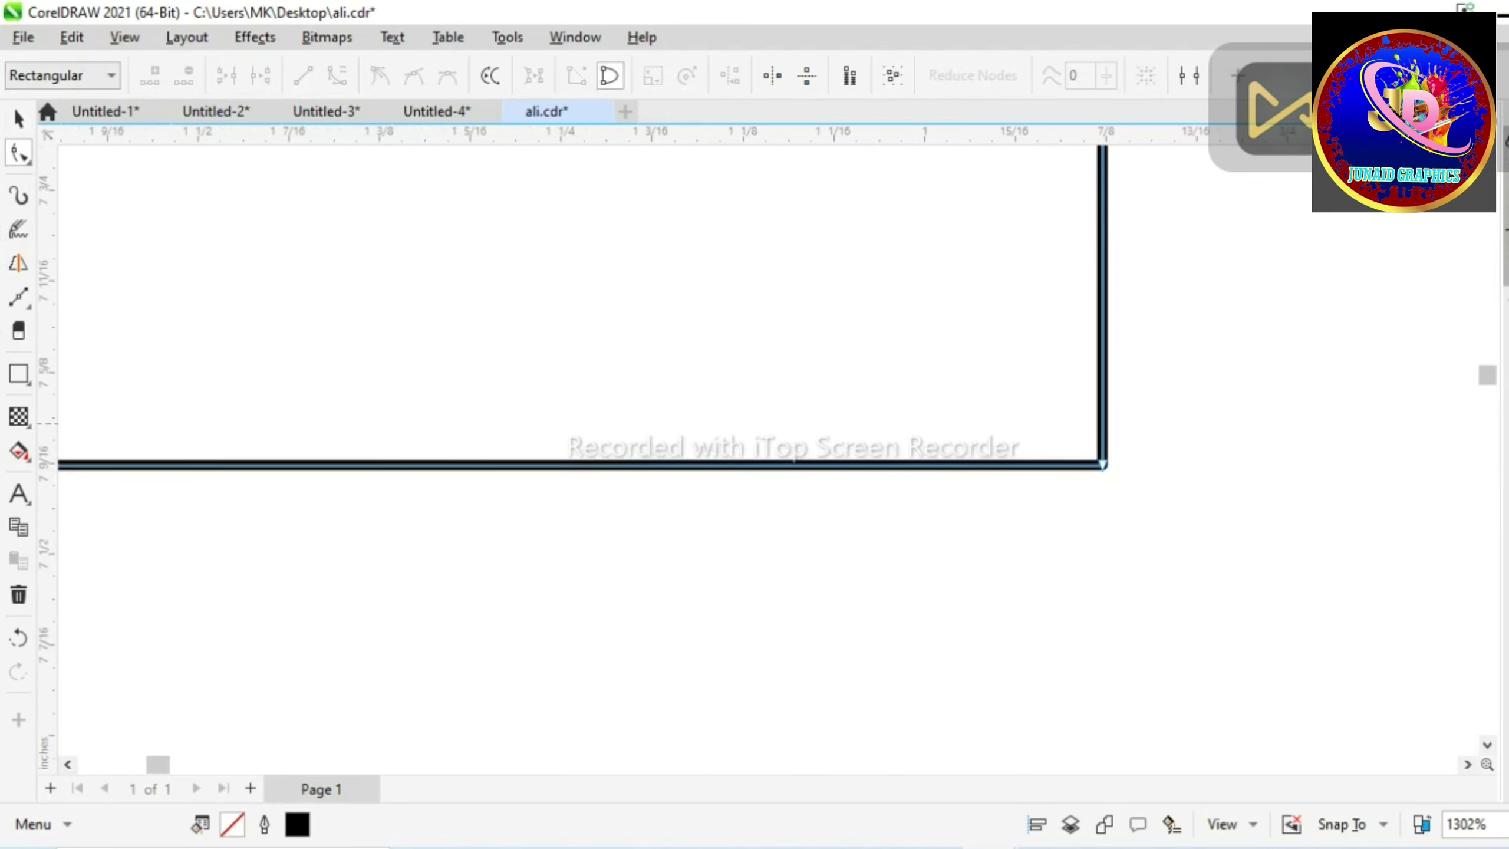
scroll(1259, 470, down, 8)
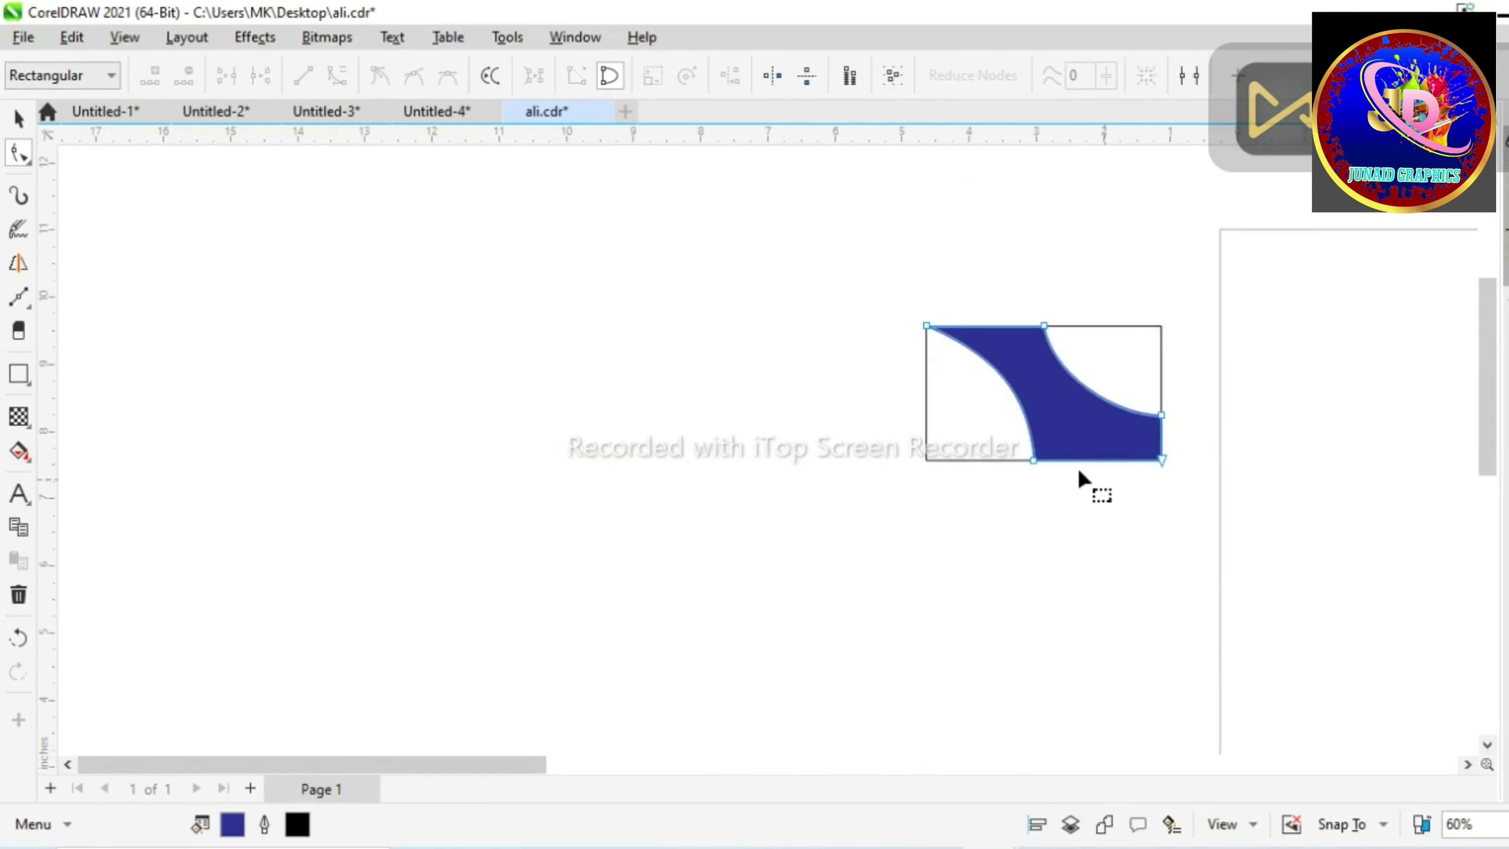
click(418, 415)
Remove the outline from the dark blue curved band
scroll(936, 313, up, 8)
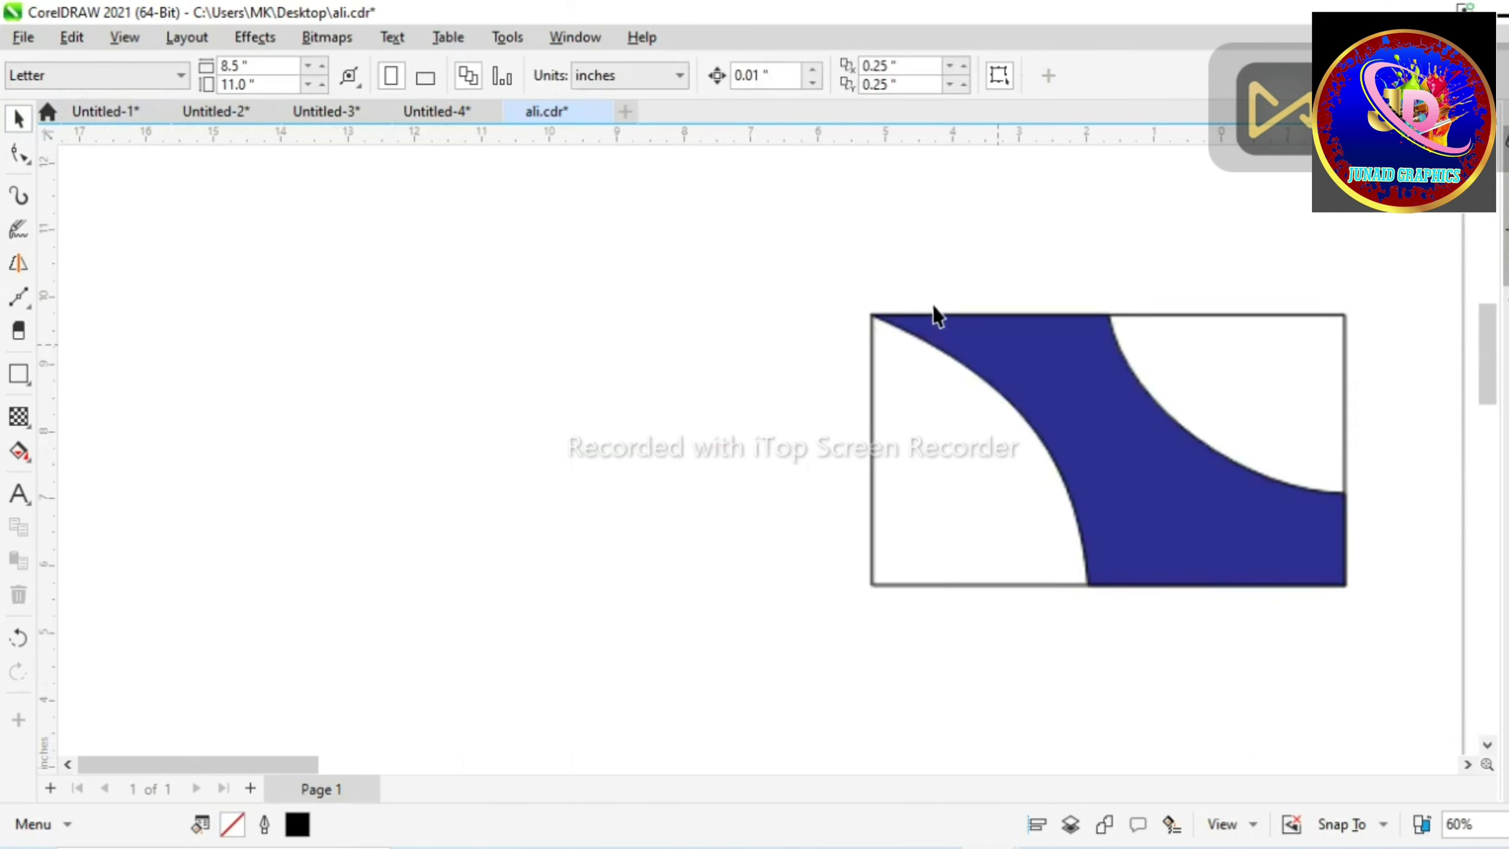
scroll(527, 342, down, 4)
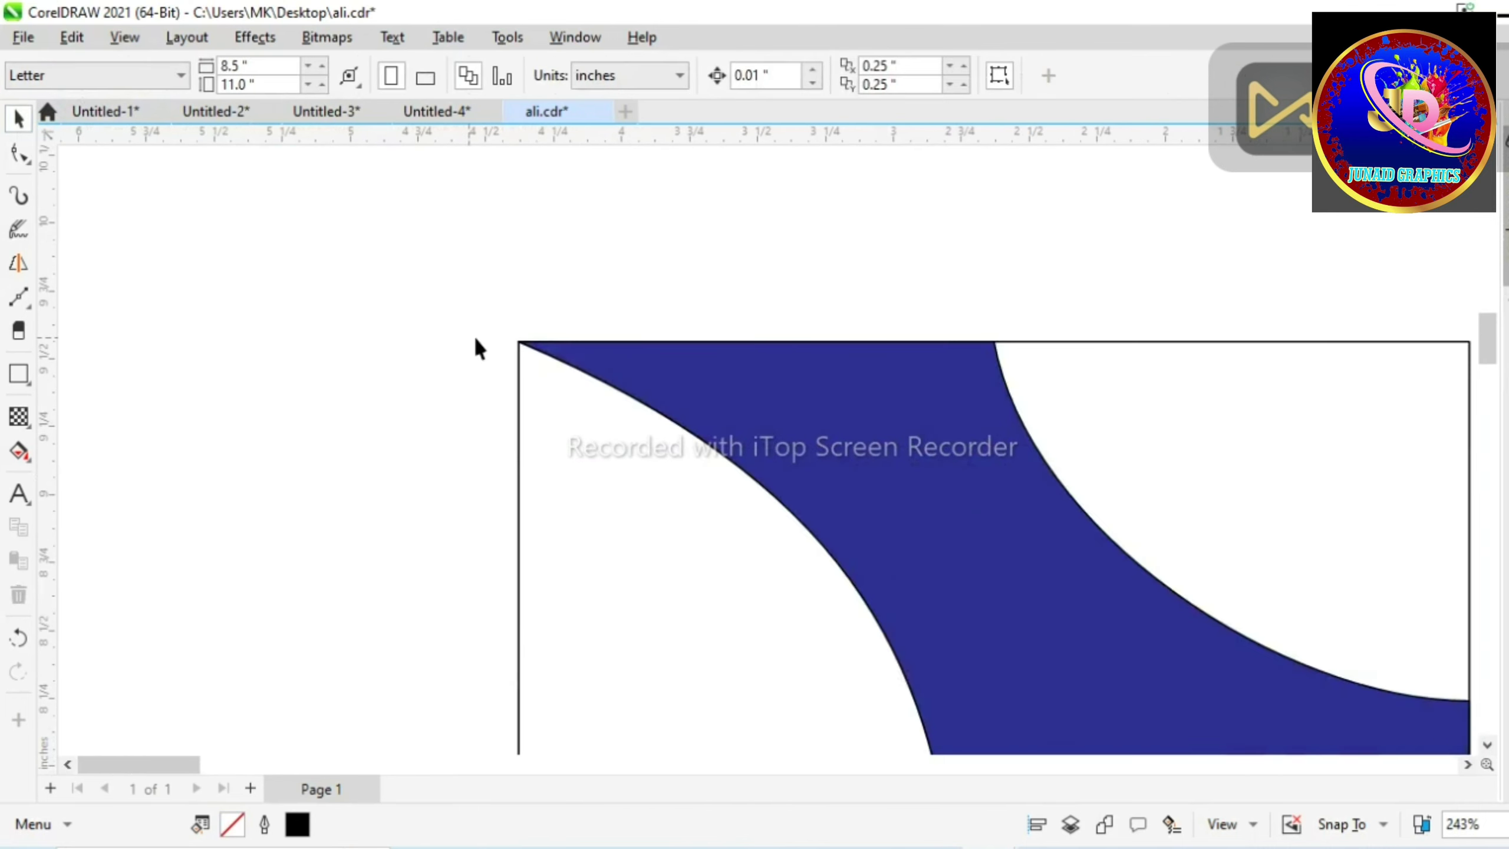
click(630, 375)
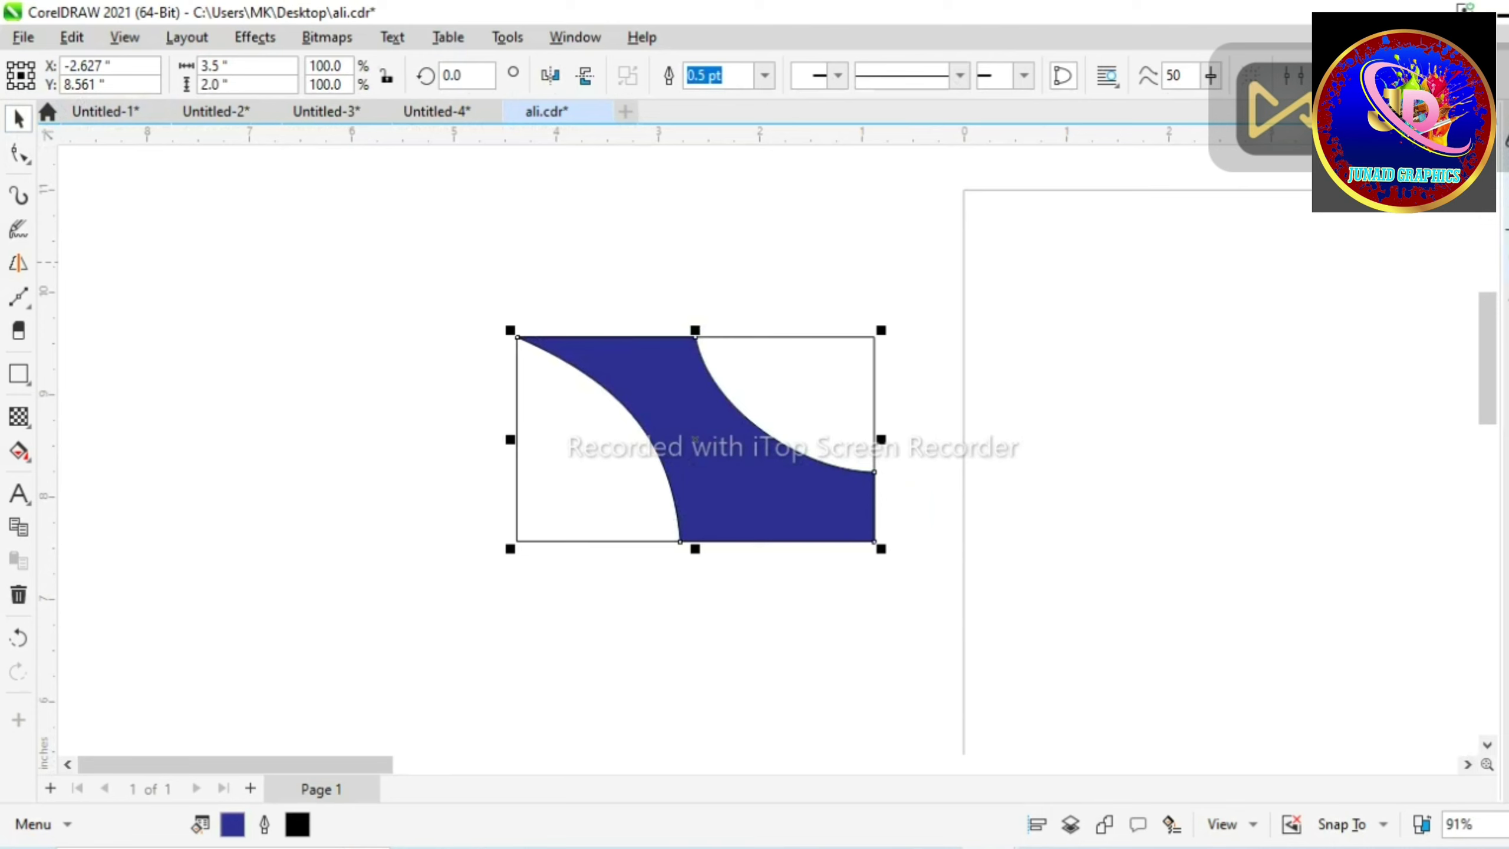
right_click(1506, 169)
click(1449, 209)
click(978, 299)
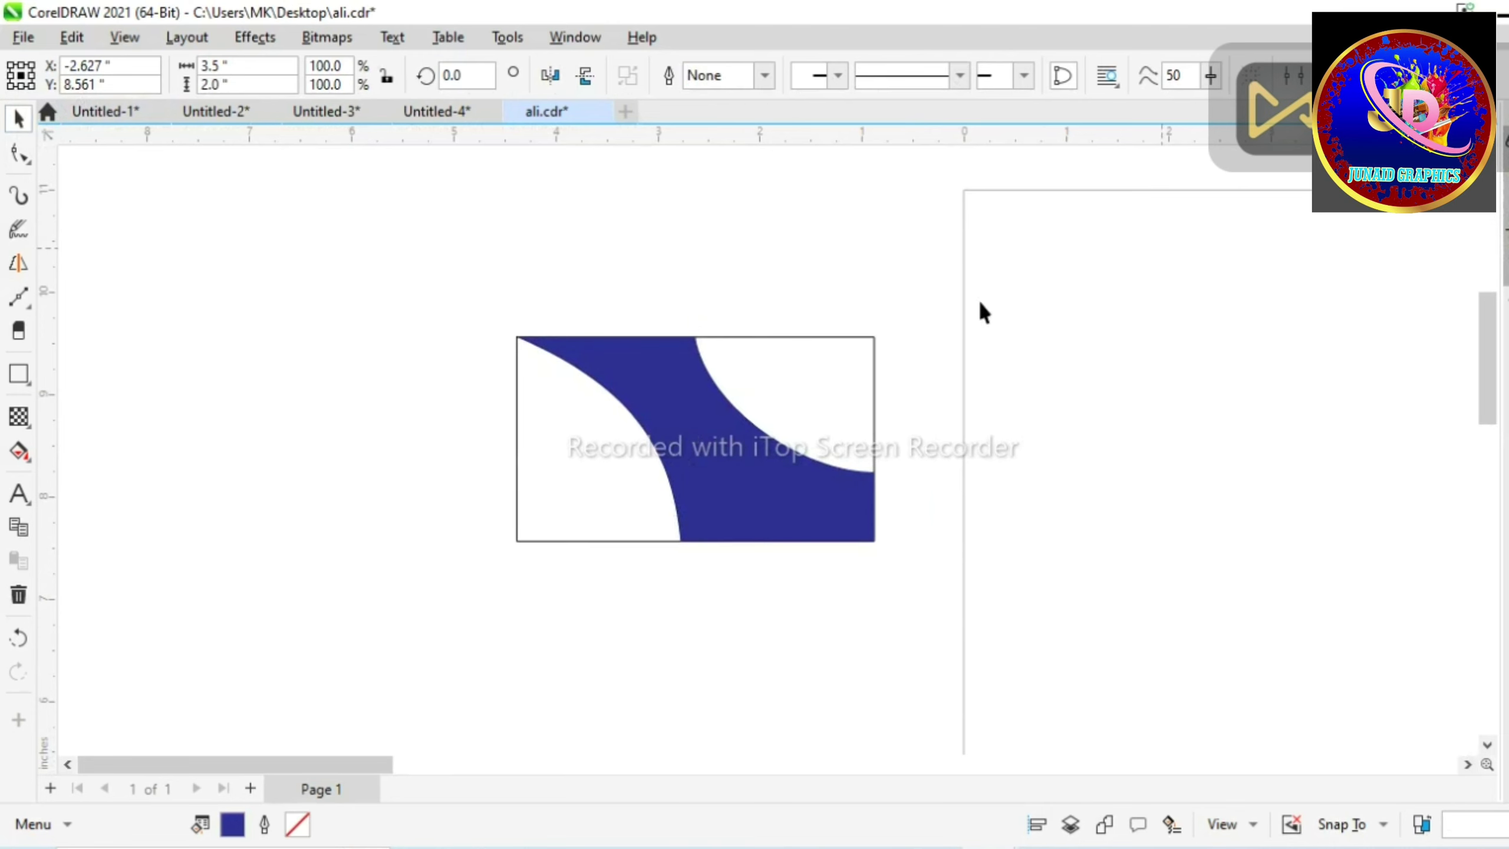
Recolor the curved band green and place a duplicate of it offset down and to the right
click(716, 451)
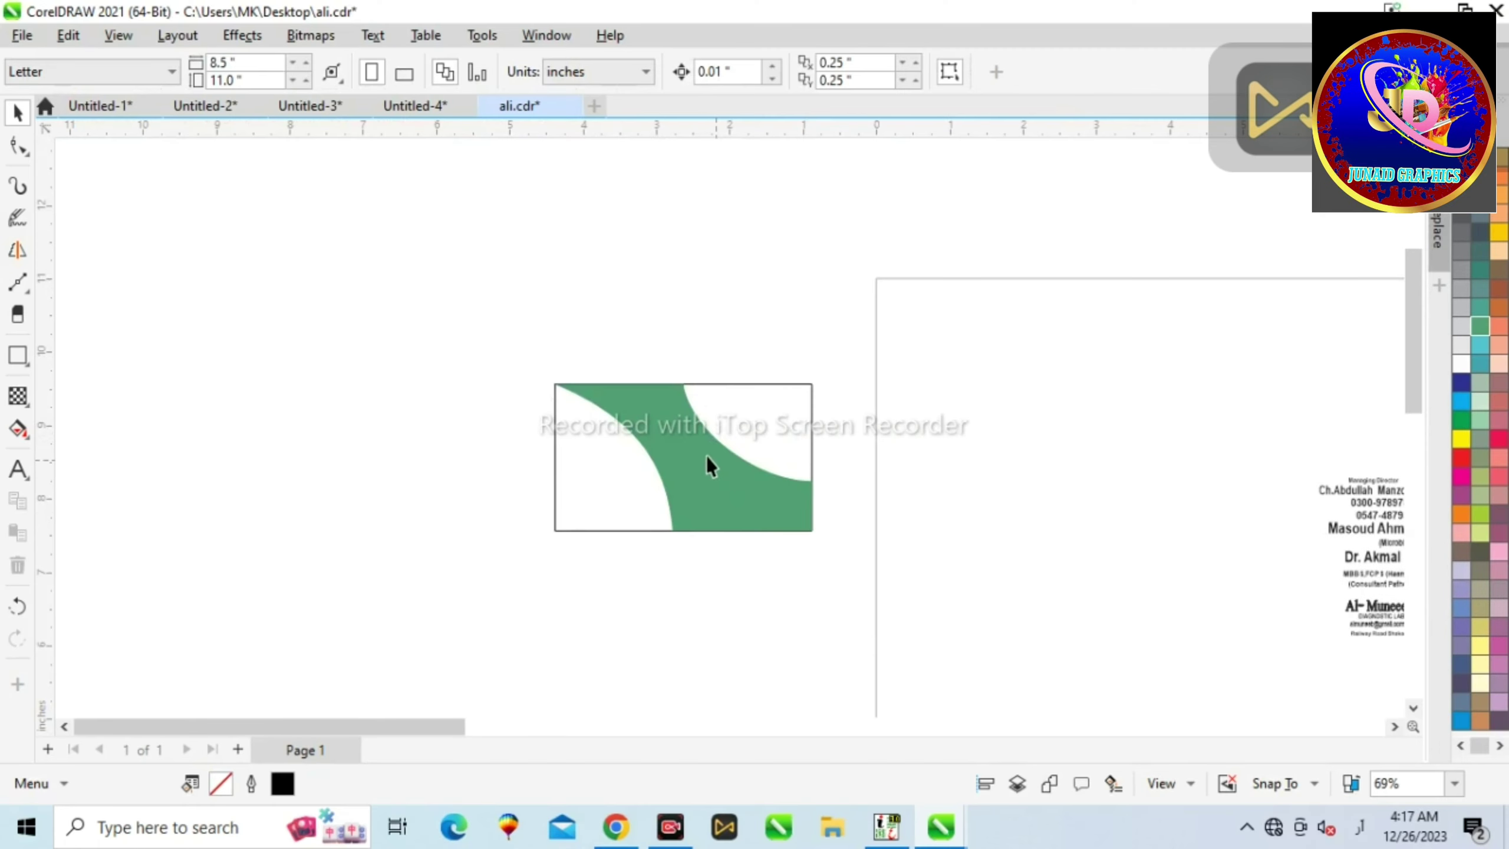
click(684, 427)
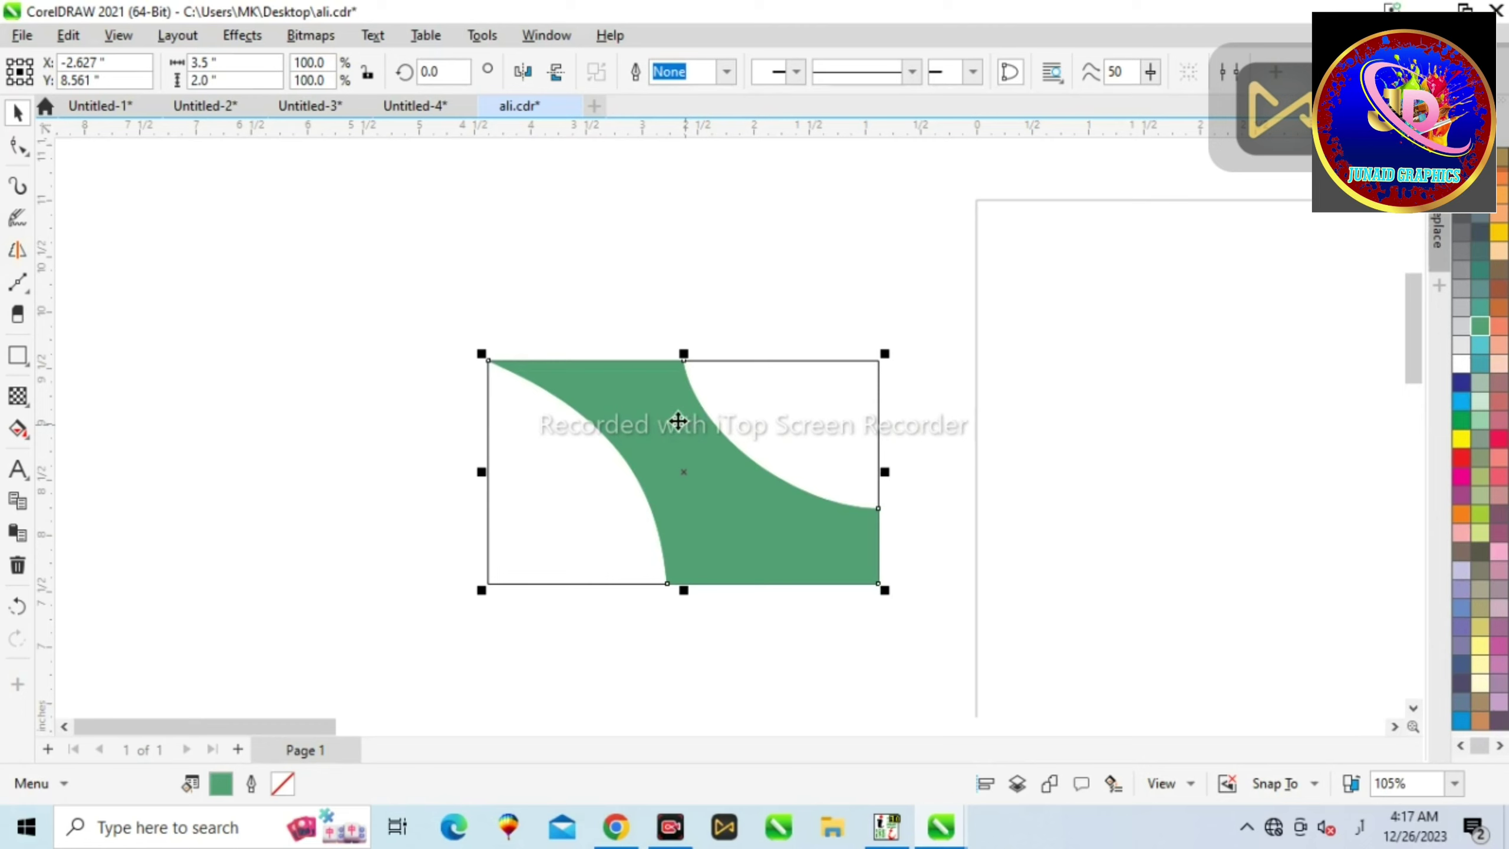
scroll(677, 422, down, 3)
mouse_move(677, 410)
mouse_down()
mouse_move(741, 475)
mouse_move(684, 432)
mouse_up()
right_click(742, 475)
scroll(719, 472, up, 2)
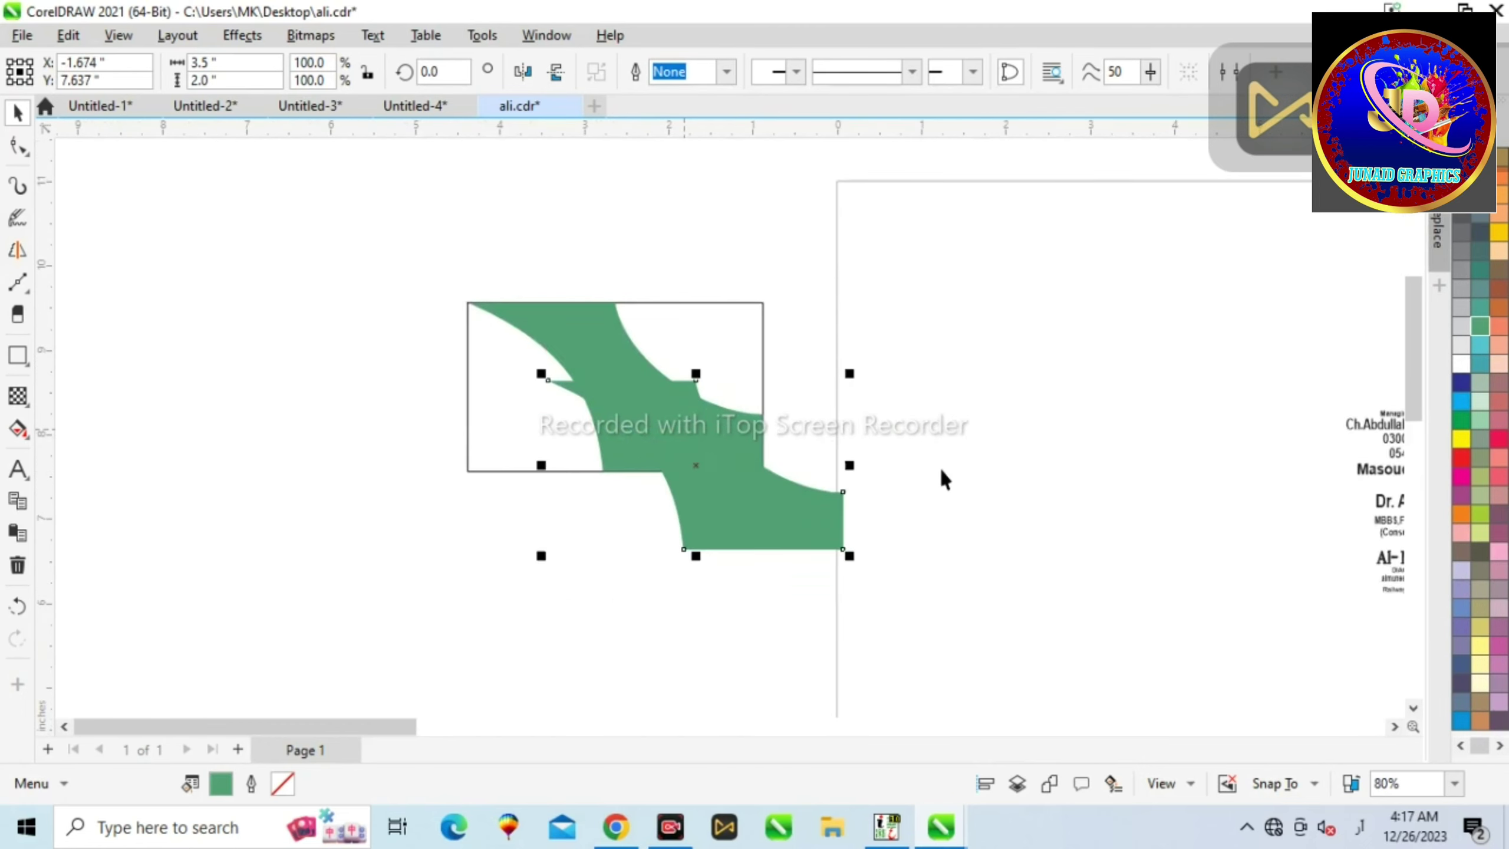
Fill the duplicate band dark blue and scale it down proportionally to 96.3%
click(1460, 384)
scroll(664, 434, up, 2)
drag(422, 321, 437, 322)
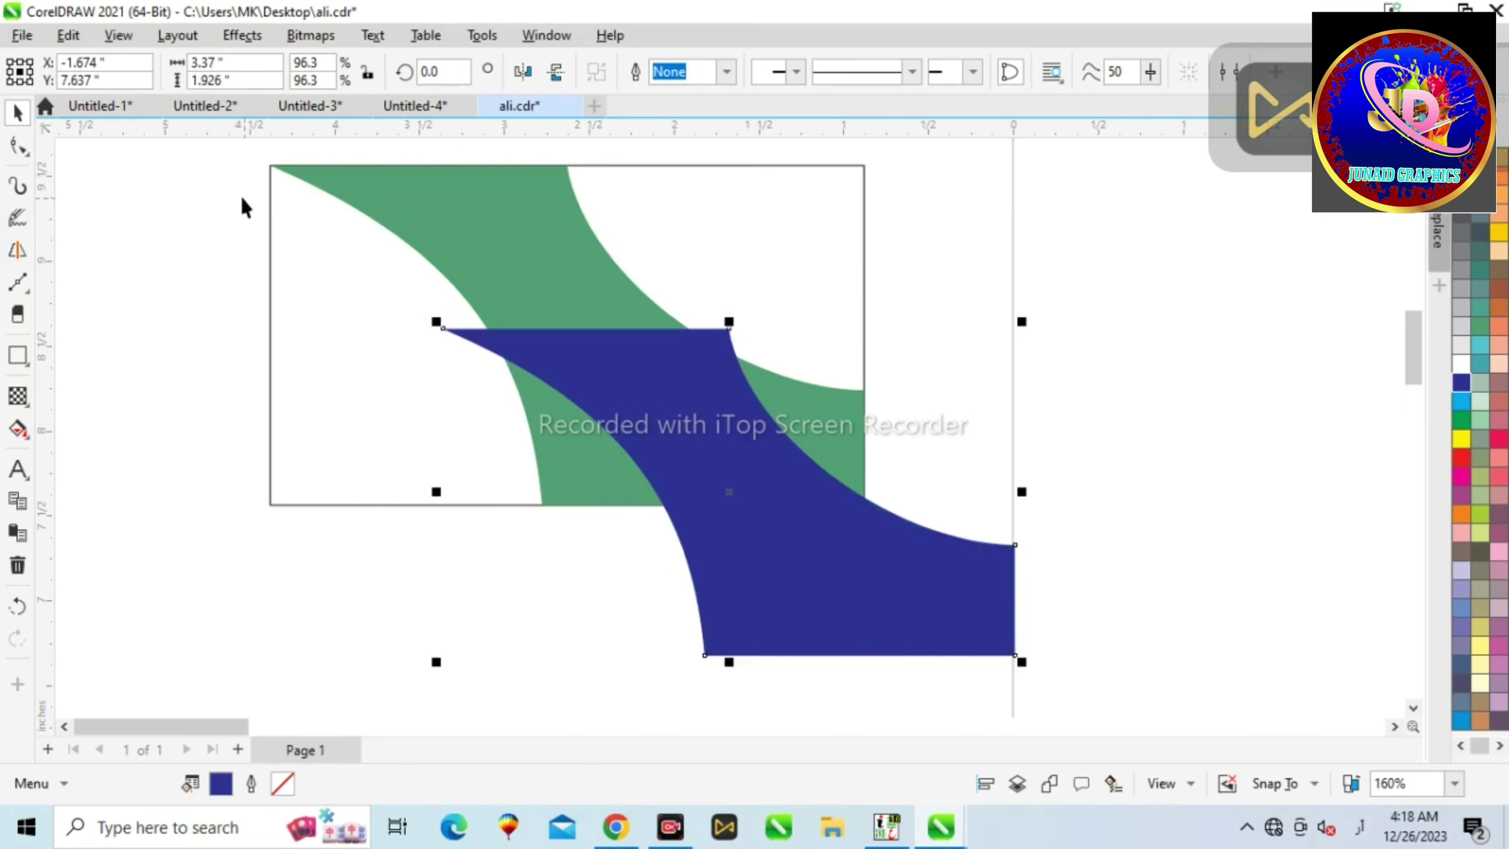
Align the dark blue band's center horizontally and vertically with the green band
key(c)
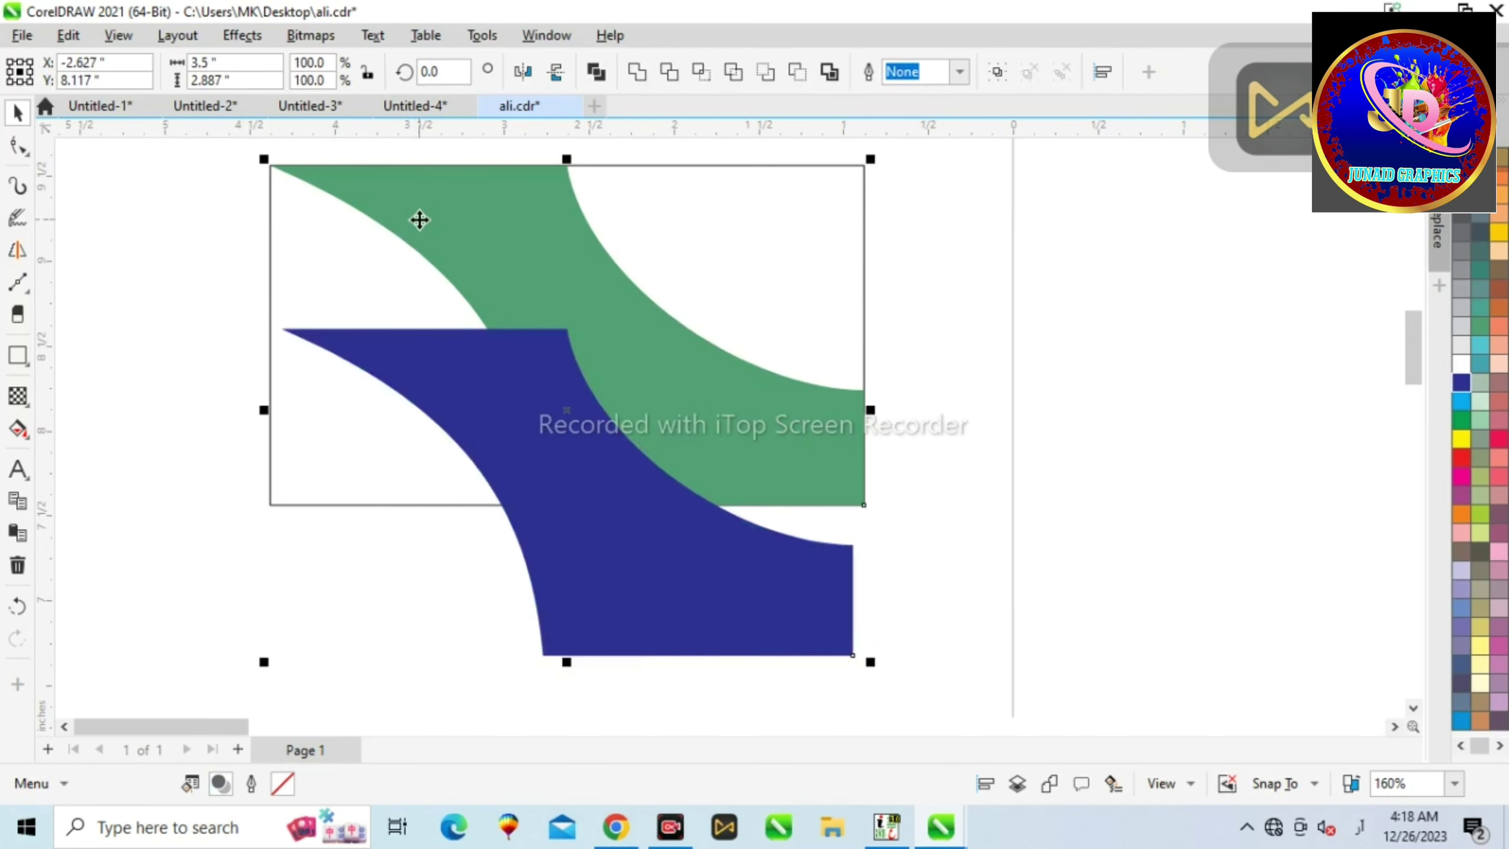
key(e)
click(685, 505)
click(689, 435)
Widen the dark blue band to about 3.452 inches, keeping it centered on the green band
scroll(913, 357, up, 3)
drag(783, 305, 795, 316)
scroll(770, 310, down, 3)
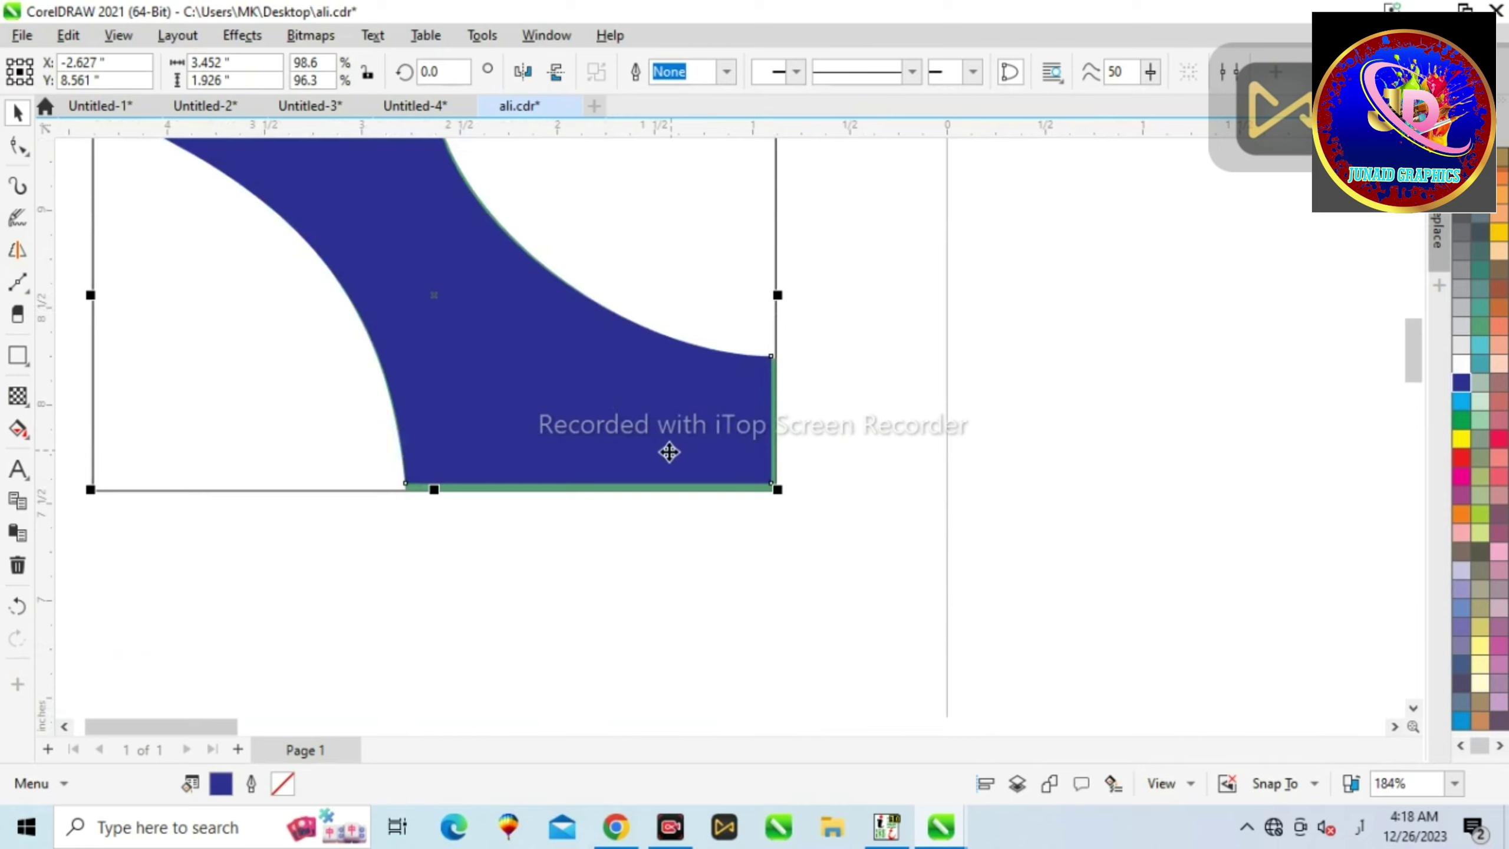
Move the dark blue band against the rectangle's lower-right corner, at X -2.597 and Y 8.521 inches
scroll(669, 451, up, 3)
scroll(711, 570, down, 2)
drag(716, 569, 662, 535)
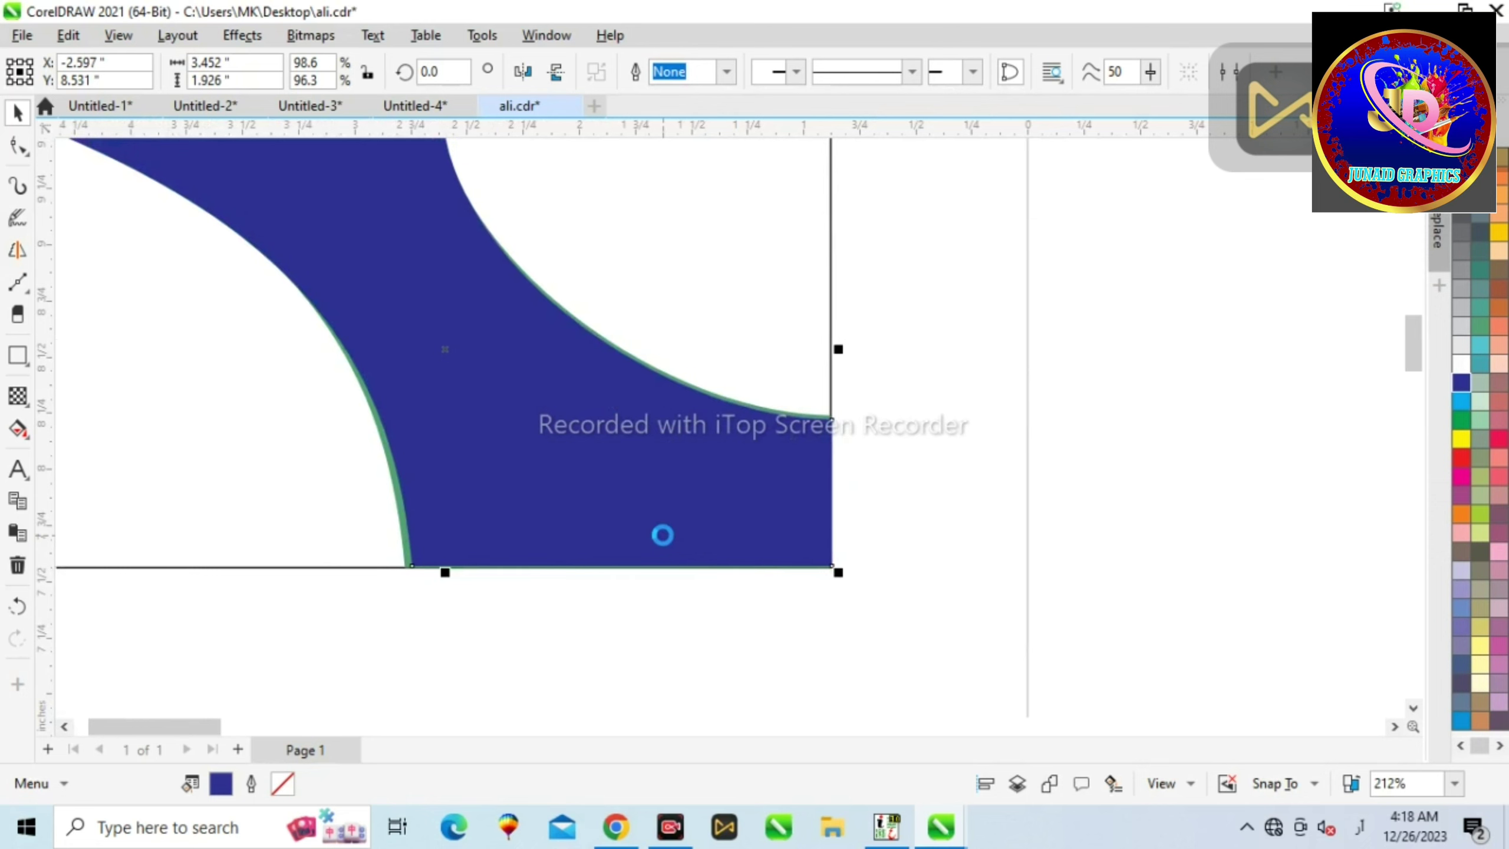
scroll(795, 579, up, 2)
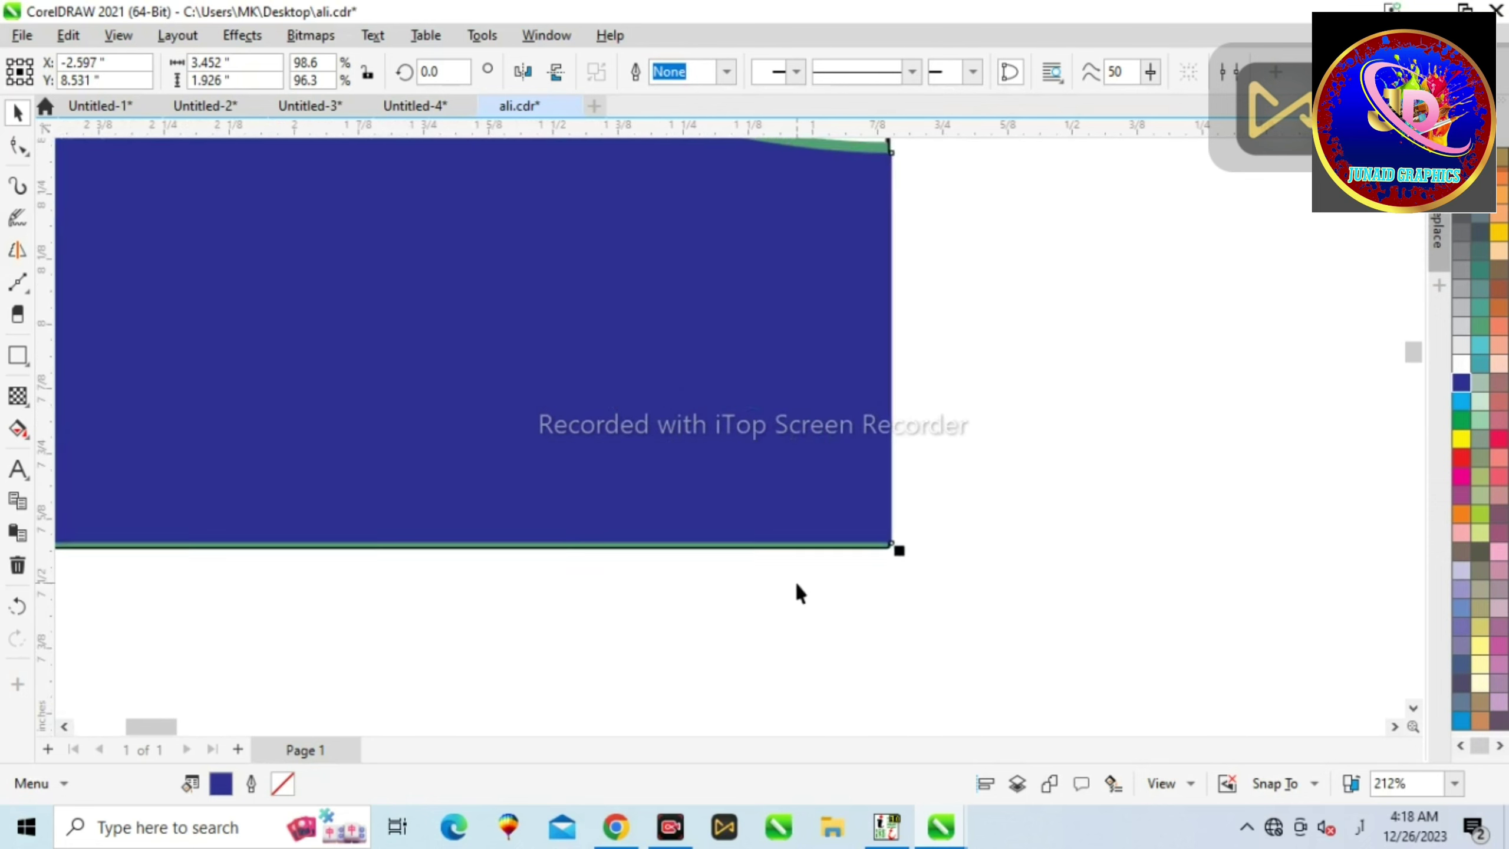
scroll(794, 580, up, 1)
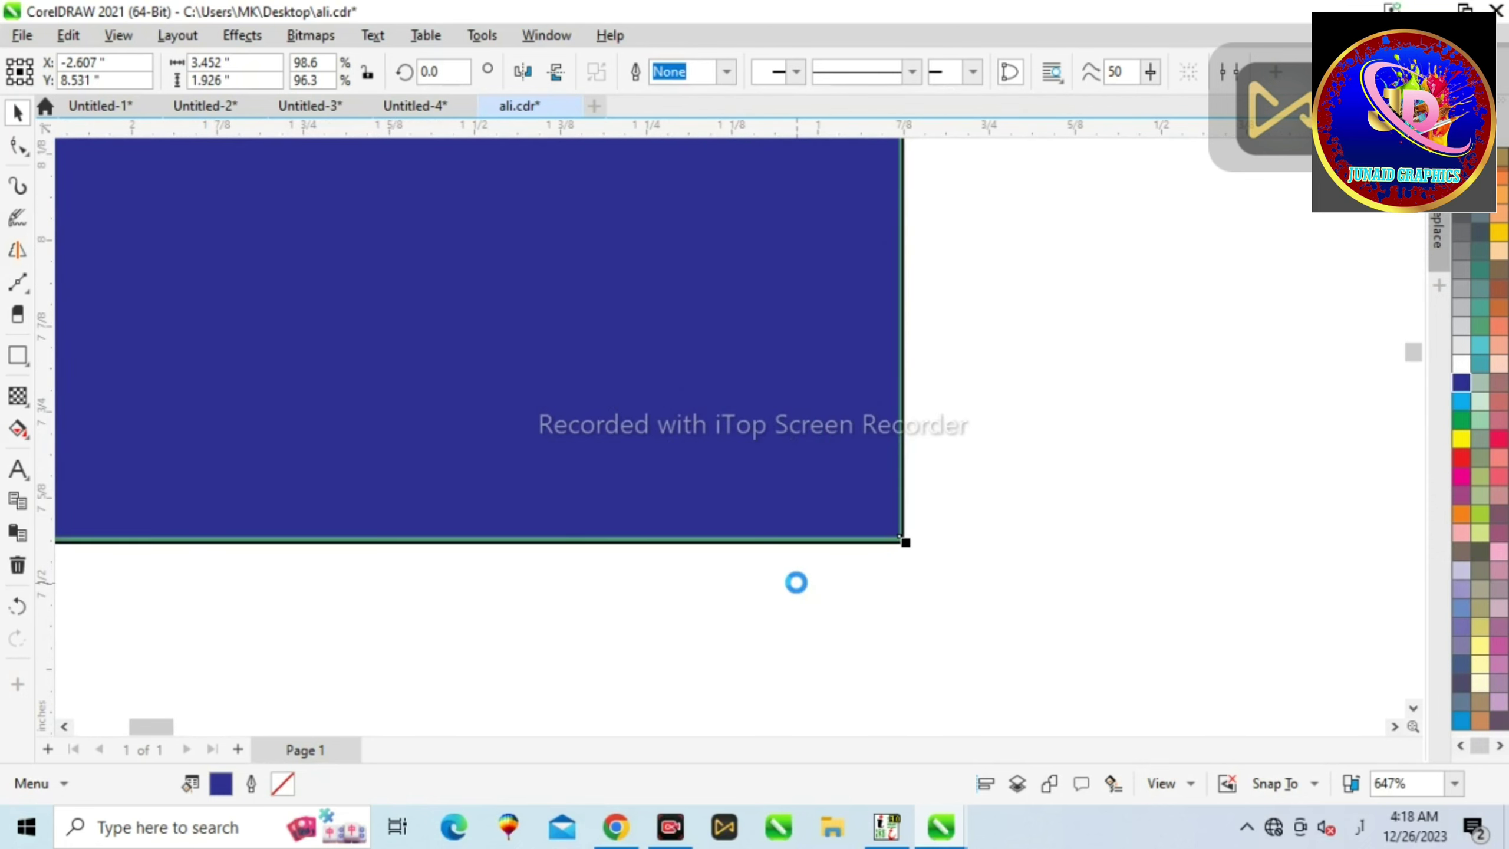
scroll(844, 614, down, 4)
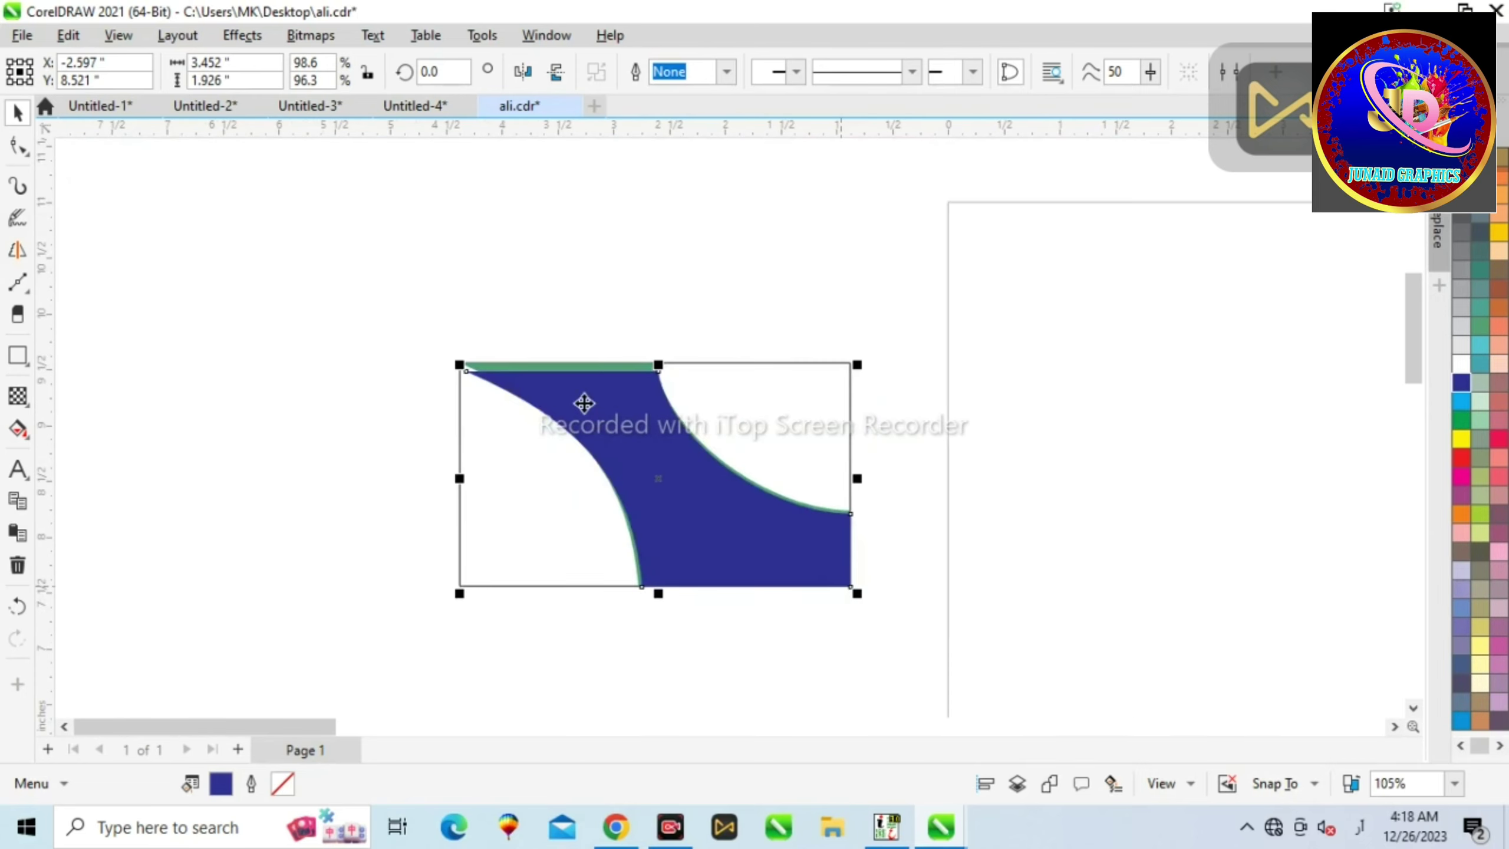
Nudge the dark blue band's two top nodes up to the rectangle's upper edge and slightly left
scroll(542, 390, up, 3)
click(11, 138)
drag(95, 330, 1207, 540)
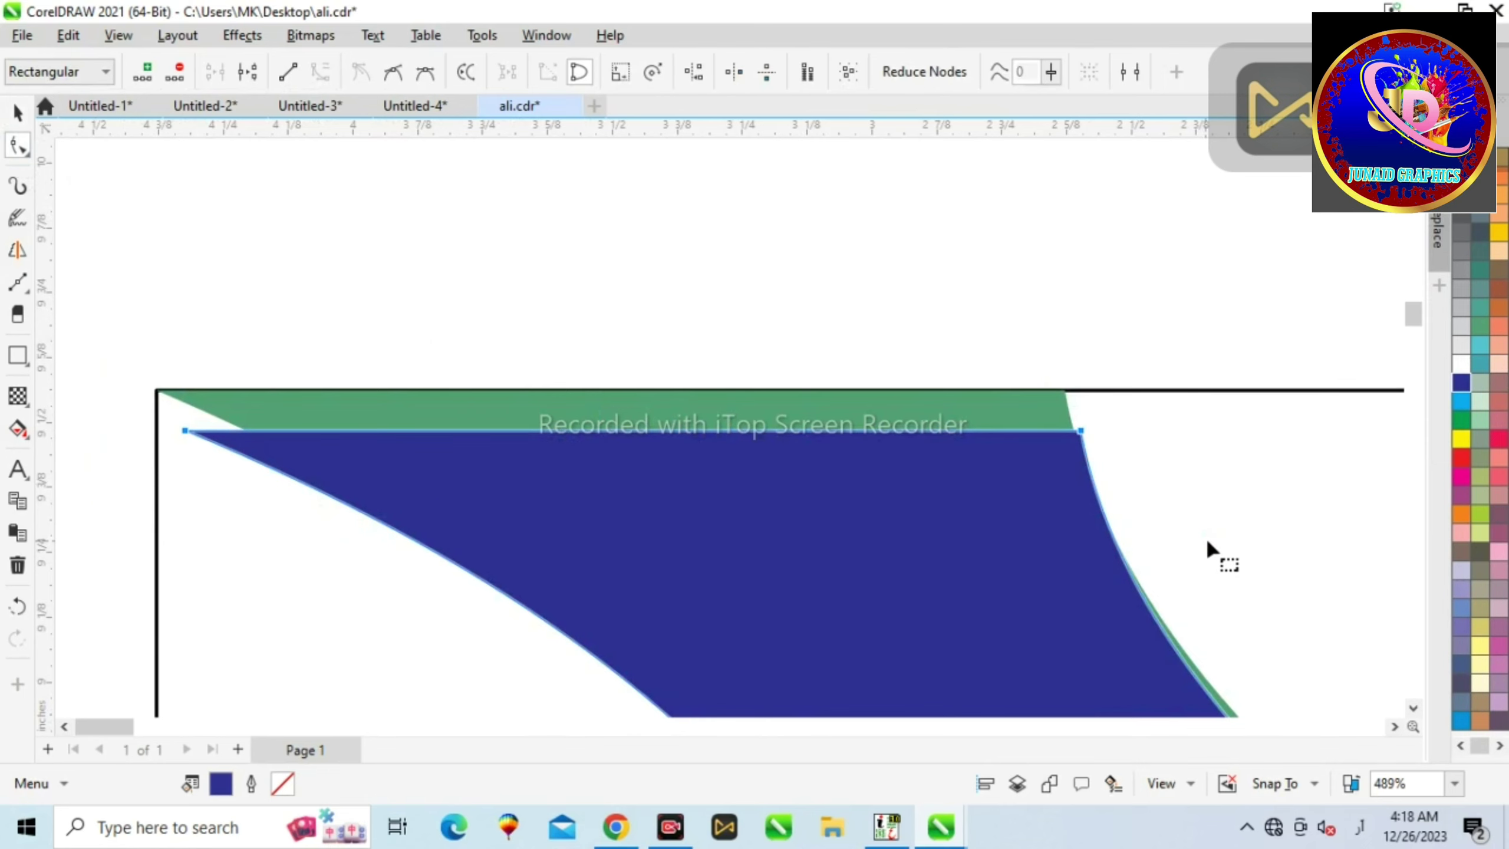
key(Up)
key(Up)
key(Up)
key(Up)
key(Up)
key(Up)
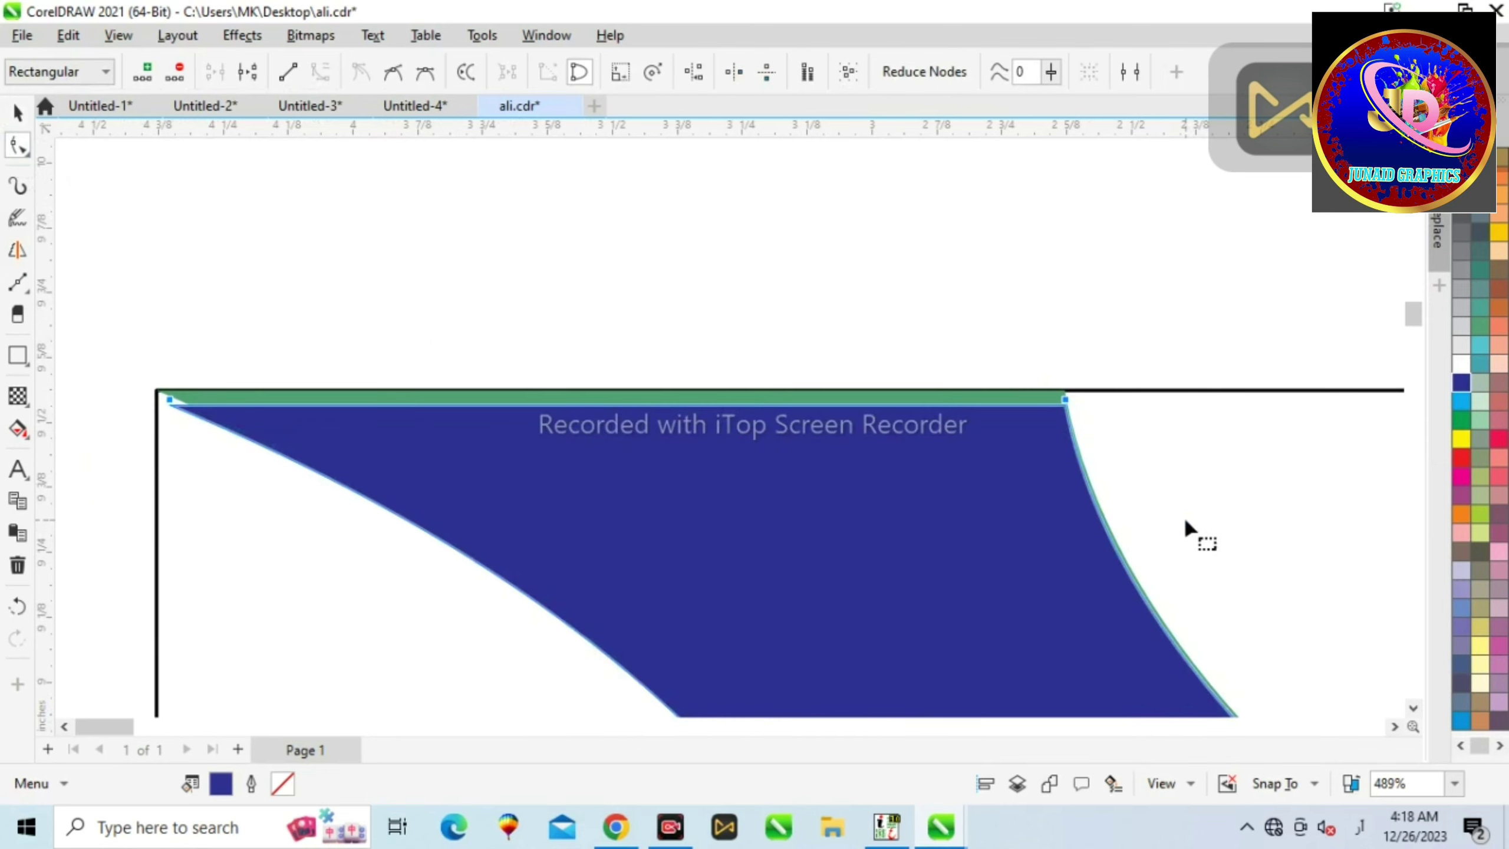
key(Up)
key(Up)
key(Left)
Move the dark blue band's upper-left node onto the rectangle's upper-left corner, matching the green band's tip
scroll(648, 486, up, 1)
scroll(1098, 602, down, 2)
scroll(493, 477, up, 1)
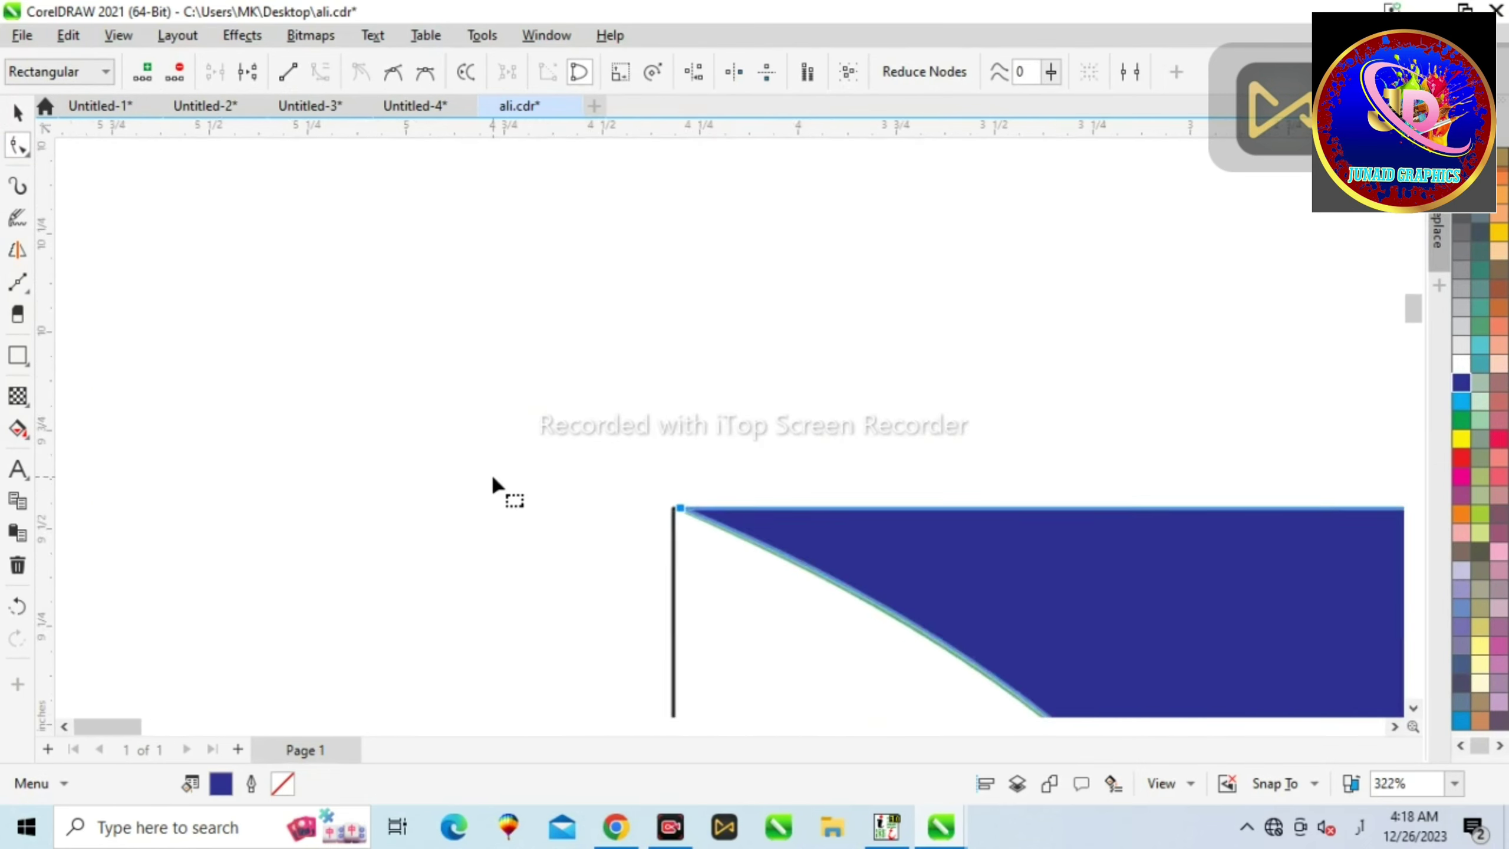
scroll(757, 490, up, 10)
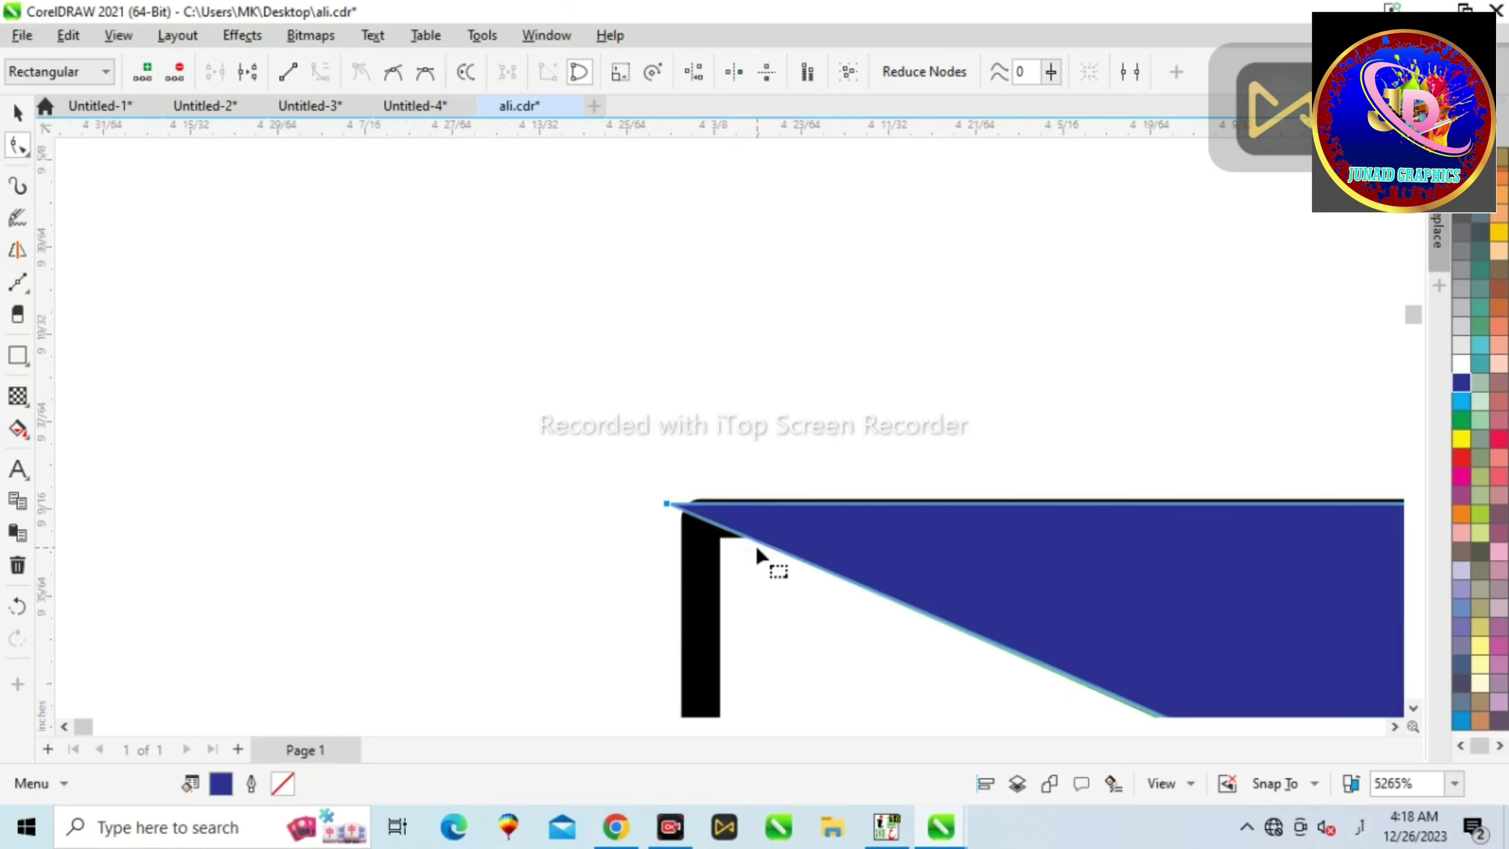
scroll(723, 516, up, 3)
drag(718, 514, 679, 544)
scroll(571, 446, down, 2)
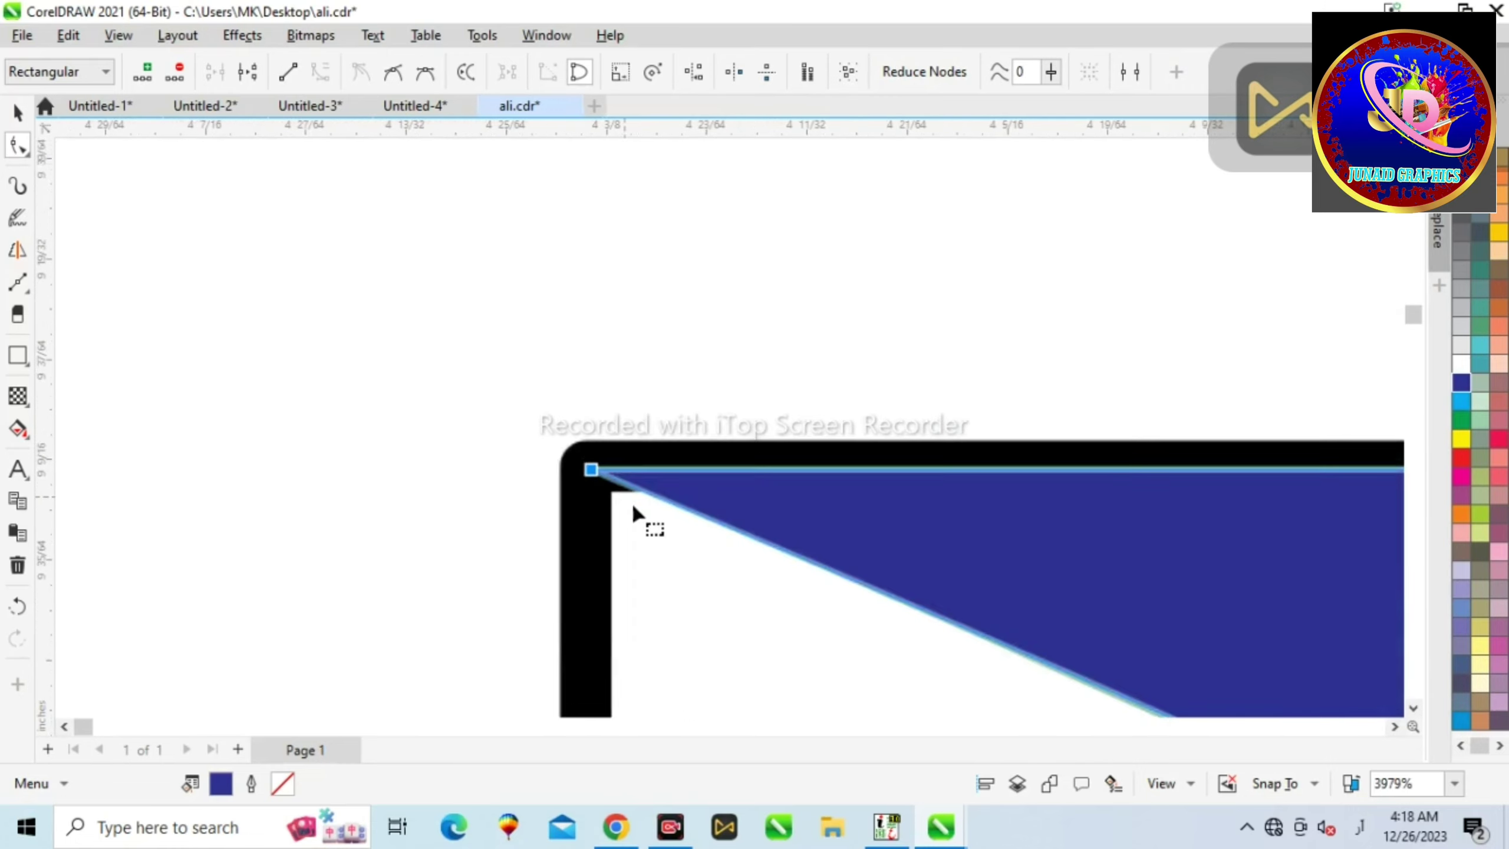
scroll(588, 454, up, 5)
drag(516, 472, 502, 455)
scroll(437, 333, down, 3)
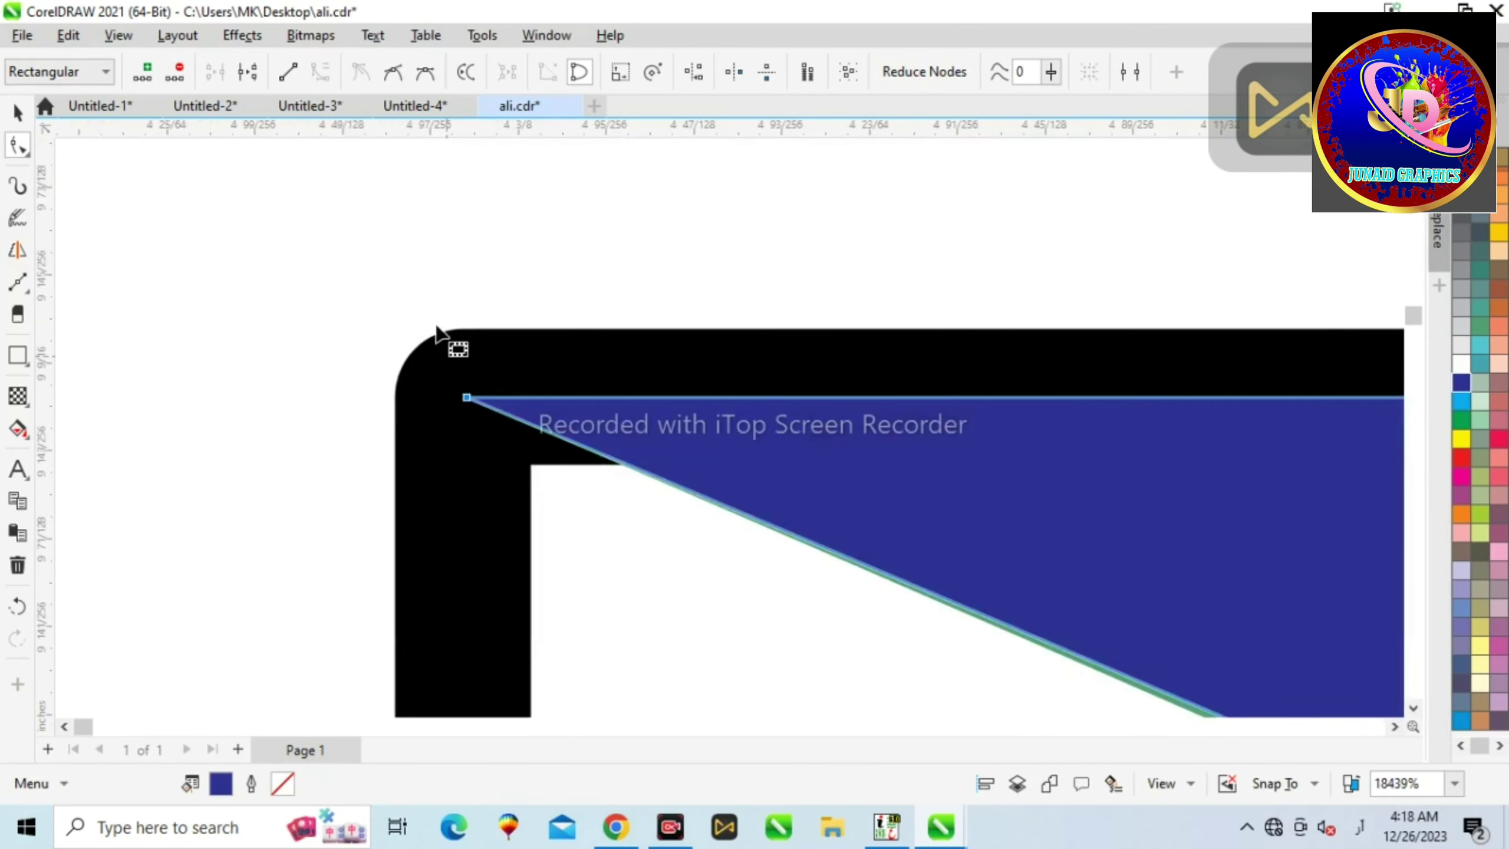
scroll(437, 333, down, 8)
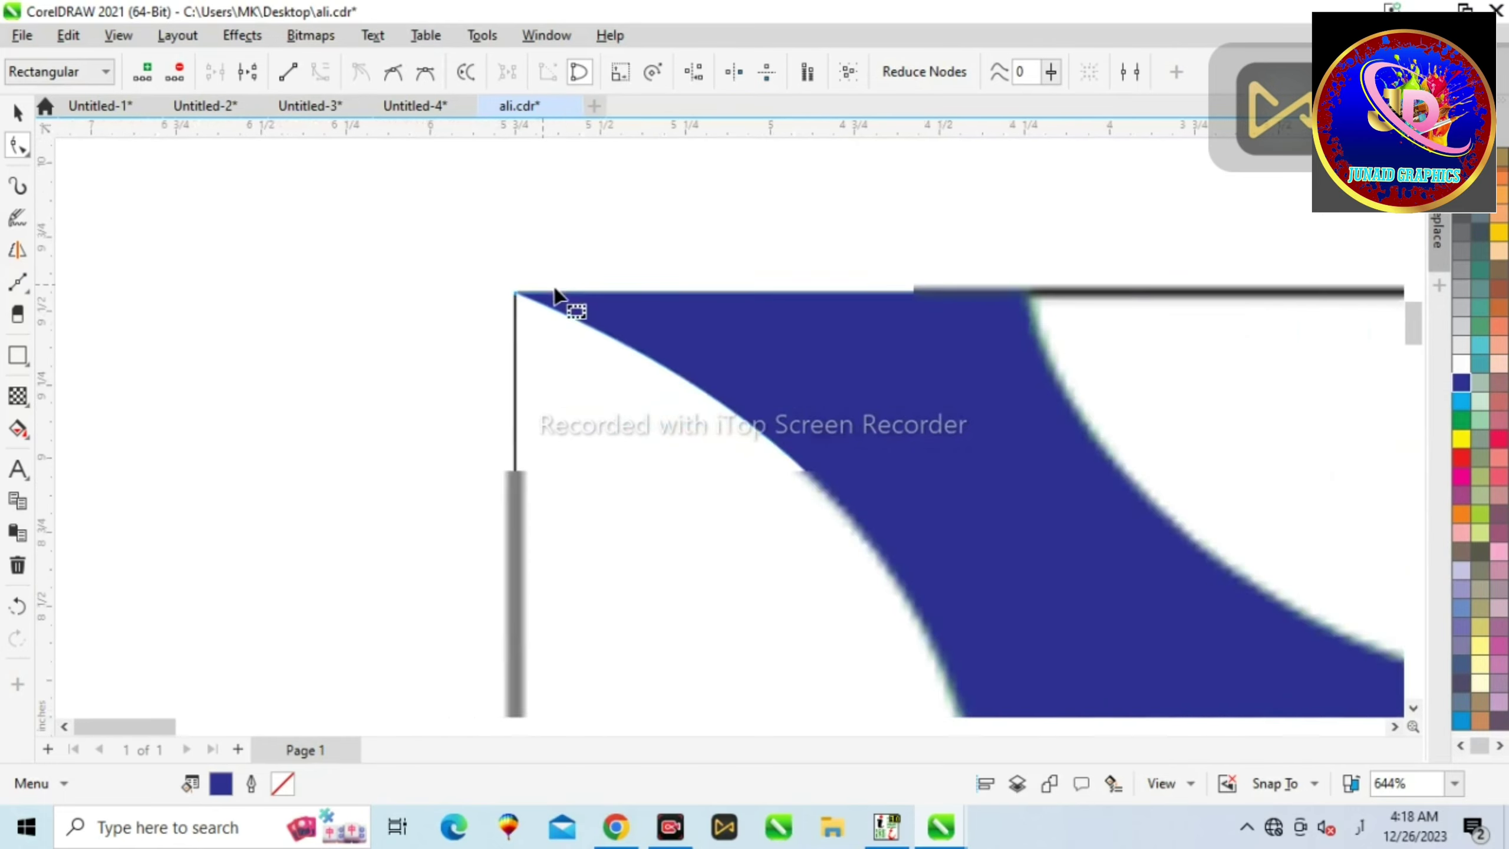
Move the dark blue band's upper-right node along the rectangle's top edge onto the green band's corner
scroll(737, 339, down, 4)
scroll(825, 313, up, 6)
scroll(858, 258, up, 2)
drag(854, 252, 937, 253)
scroll(873, 309, down, 7)
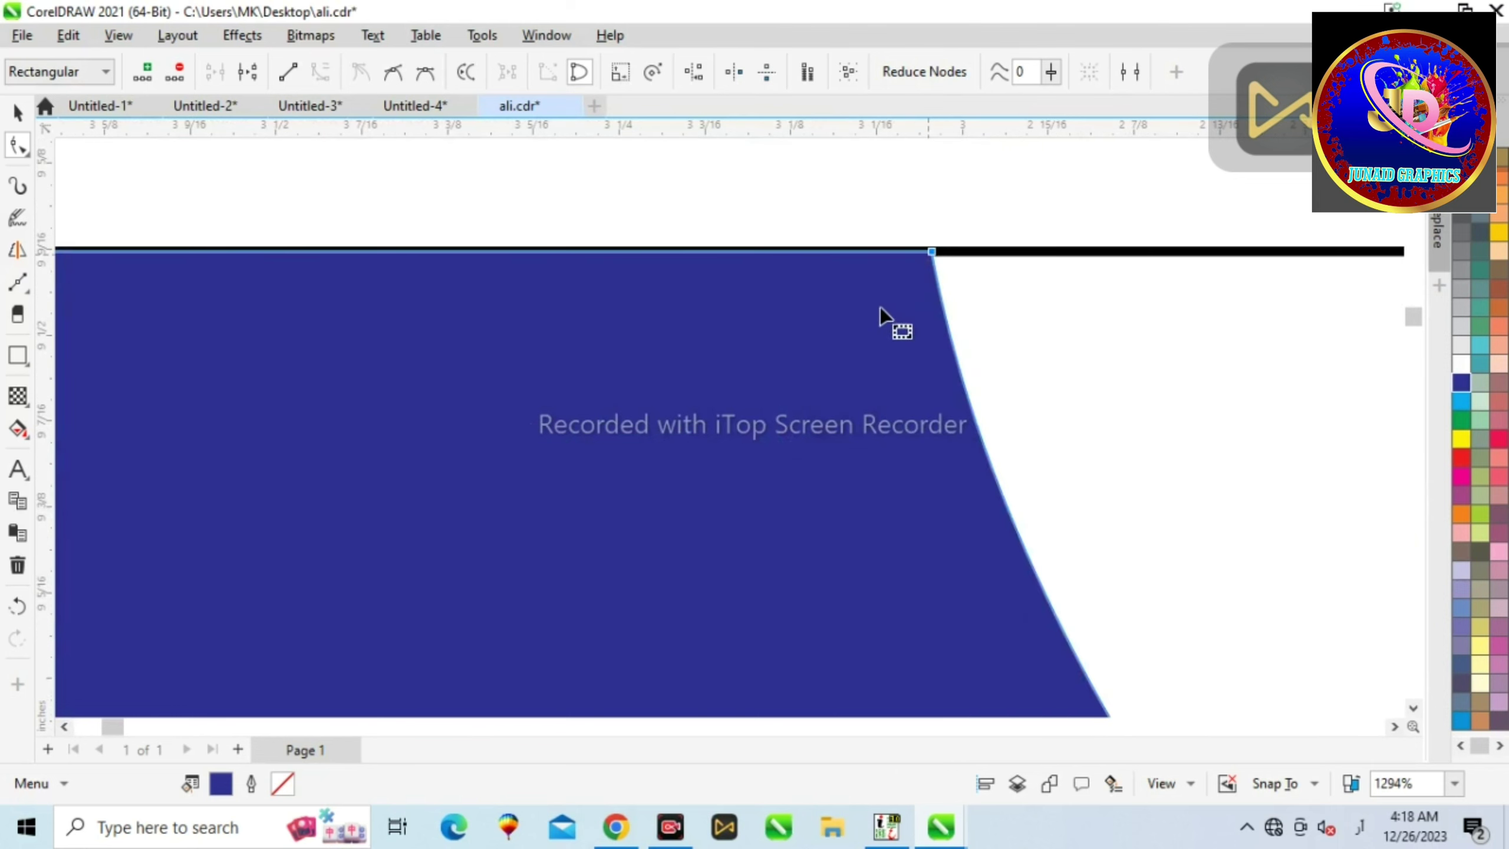
Adjust the curve handle of the dark blue band's upper-right node to expose a thin green strip along the right curve
scroll(1080, 529, up, 5)
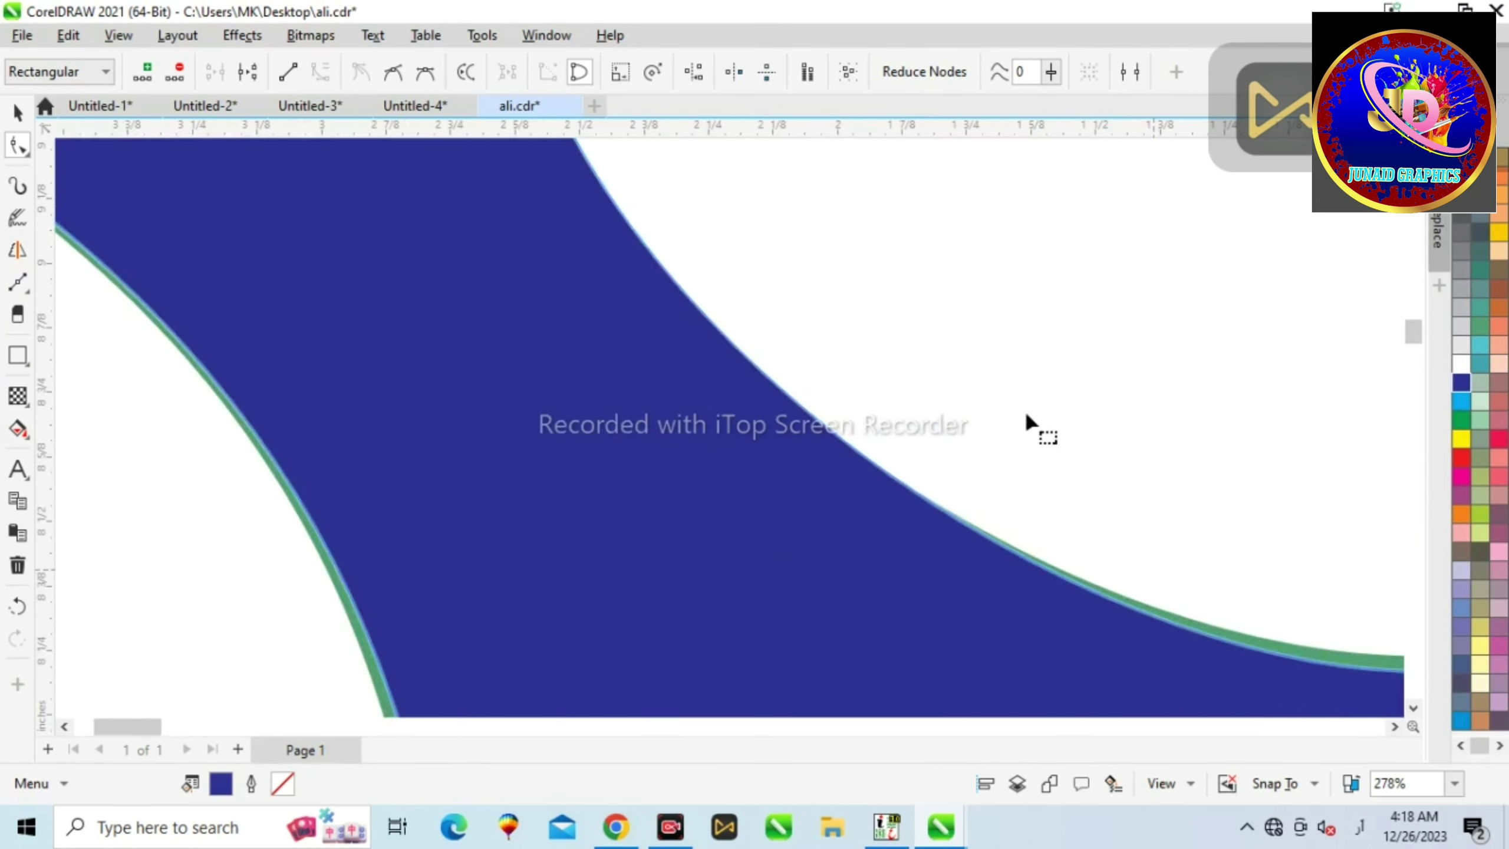
scroll(1025, 410, down, 8)
scroll(877, 237, up, 1)
scroll(893, 262, up, 2)
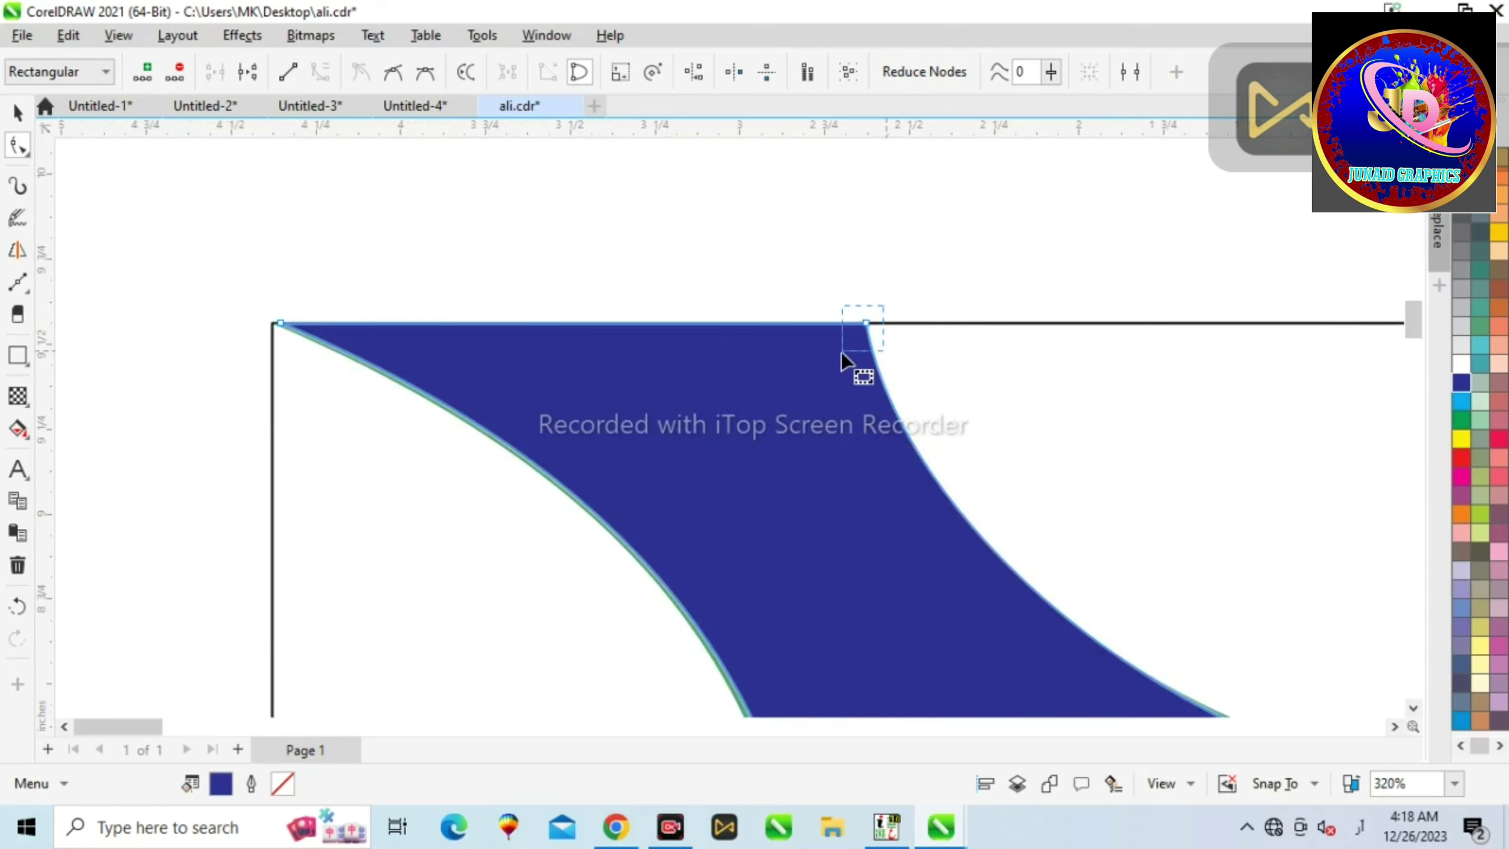
mouse_move(907, 551)
mouse_down()
mouse_move(886, 556)
mouse_move(895, 543)
mouse_up()
scroll(909, 517, down, 3)
scroll(1043, 623, up, 3)
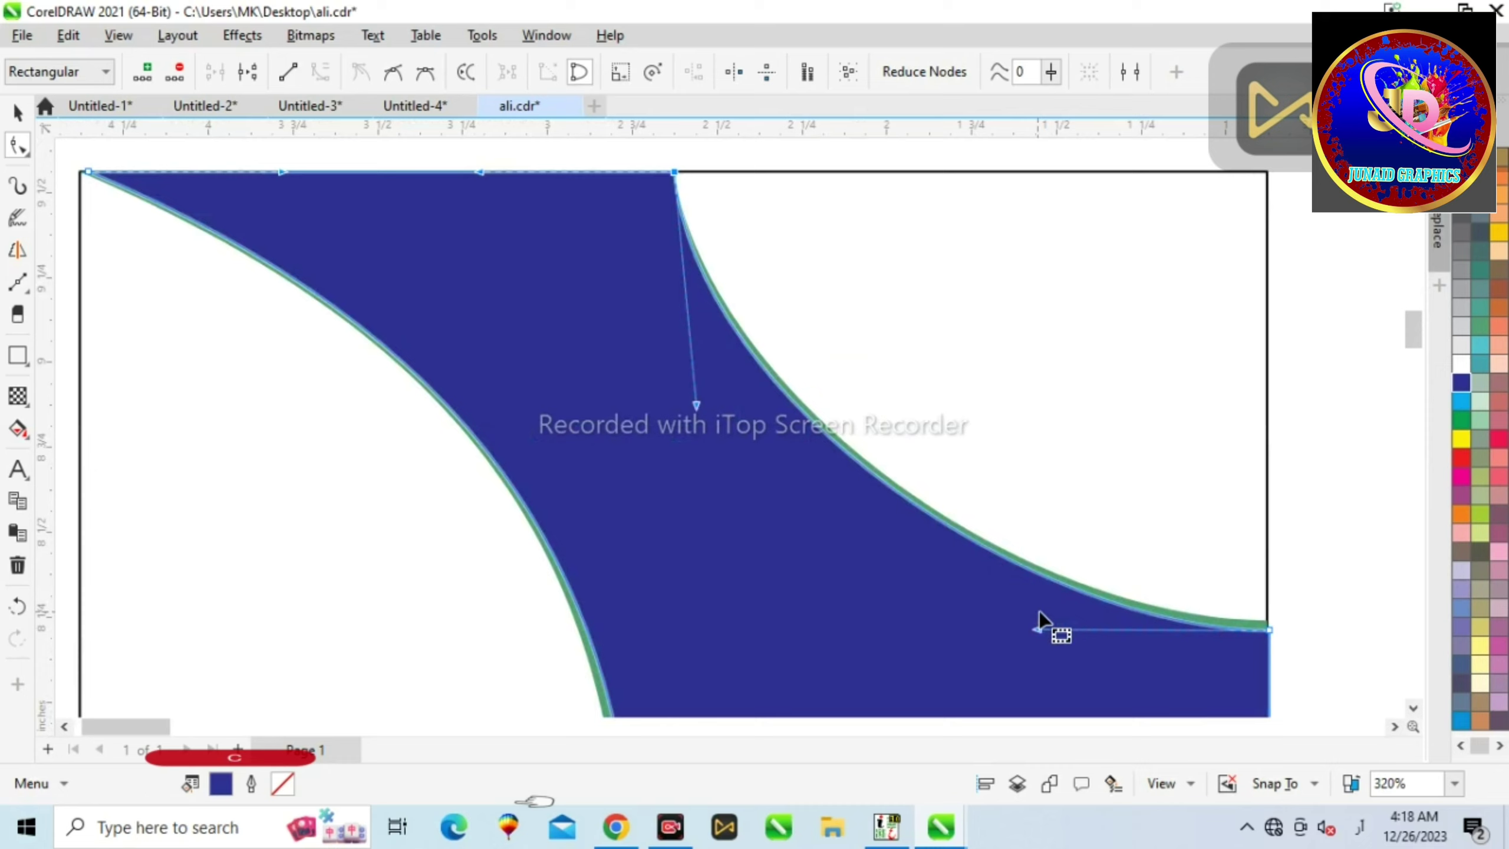
Move the band's node on the rectangle's right edge onto the green band's corner and adjust its handle to keep a green strip
scroll(1248, 636, up, 4)
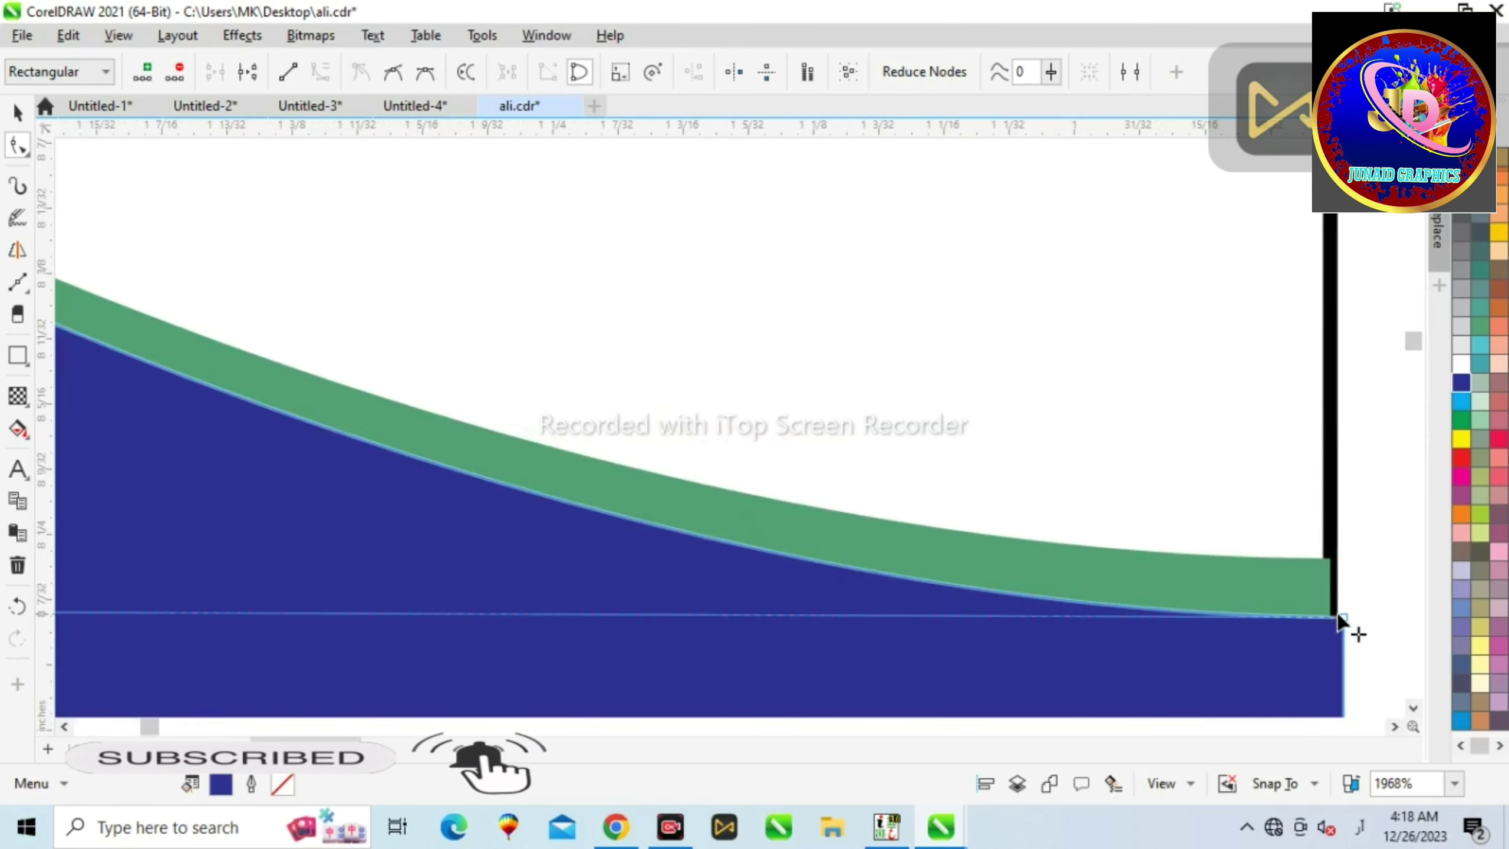
drag(1342, 617, 1331, 566)
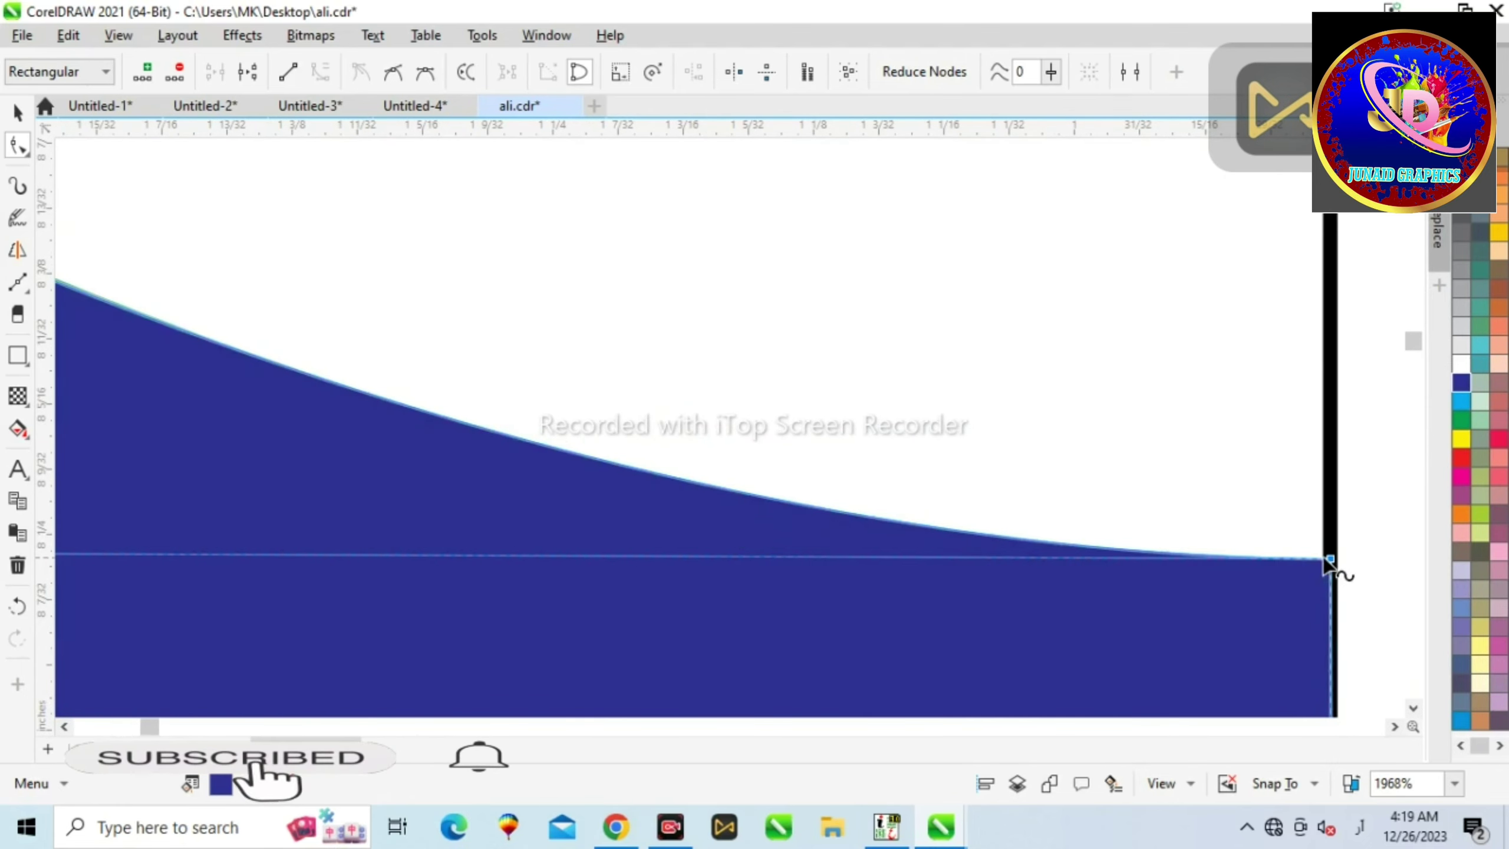
scroll(1339, 577, down, 5)
scroll(1223, 535, up, 3)
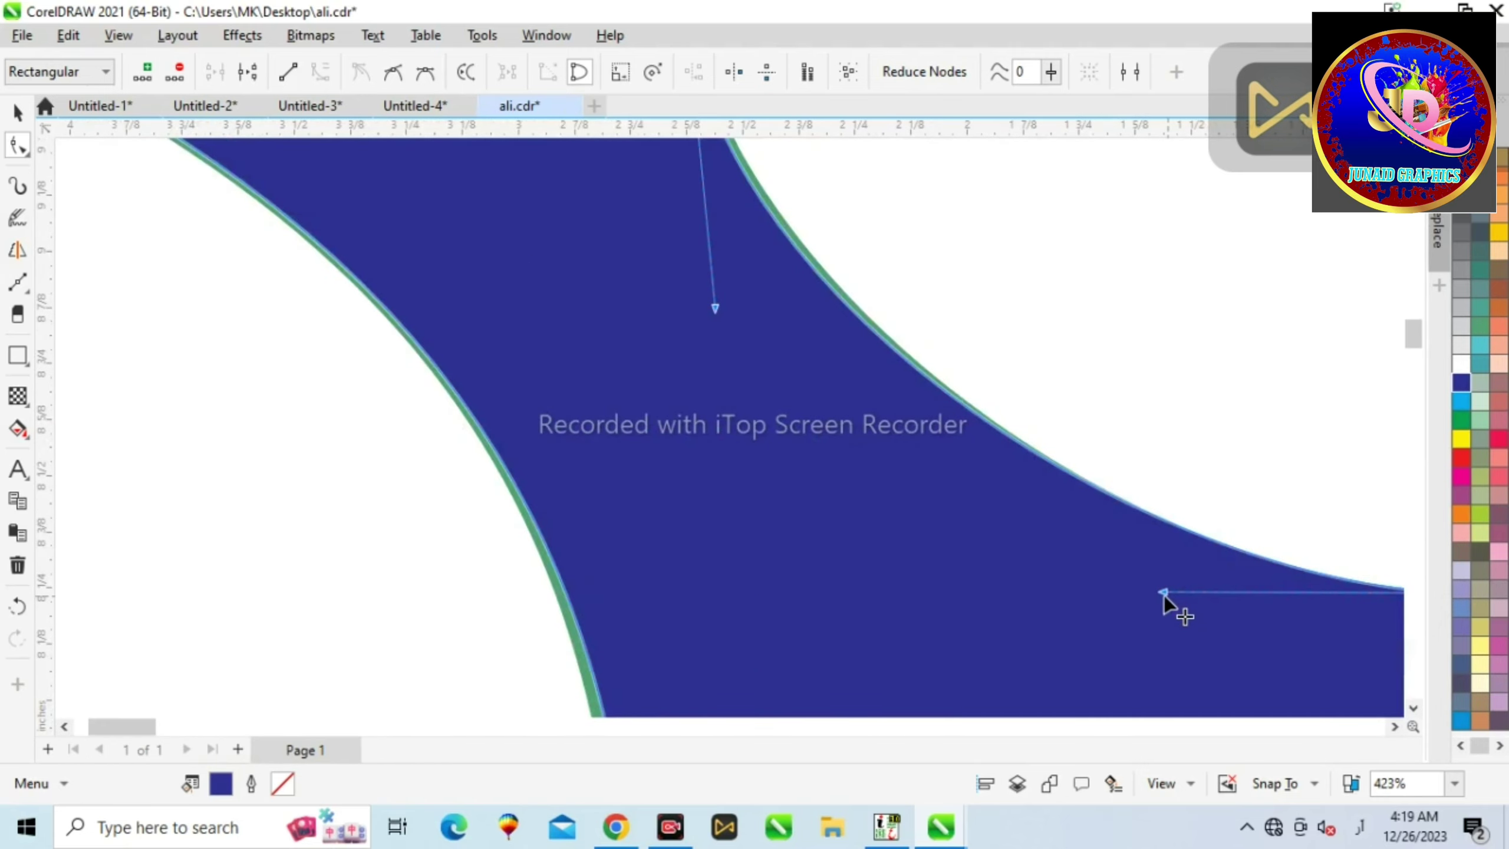
mouse_move(1164, 592)
mouse_down()
mouse_move(1159, 611)
mouse_move(1158, 595)
mouse_up()
scroll(1146, 455, down, 3)
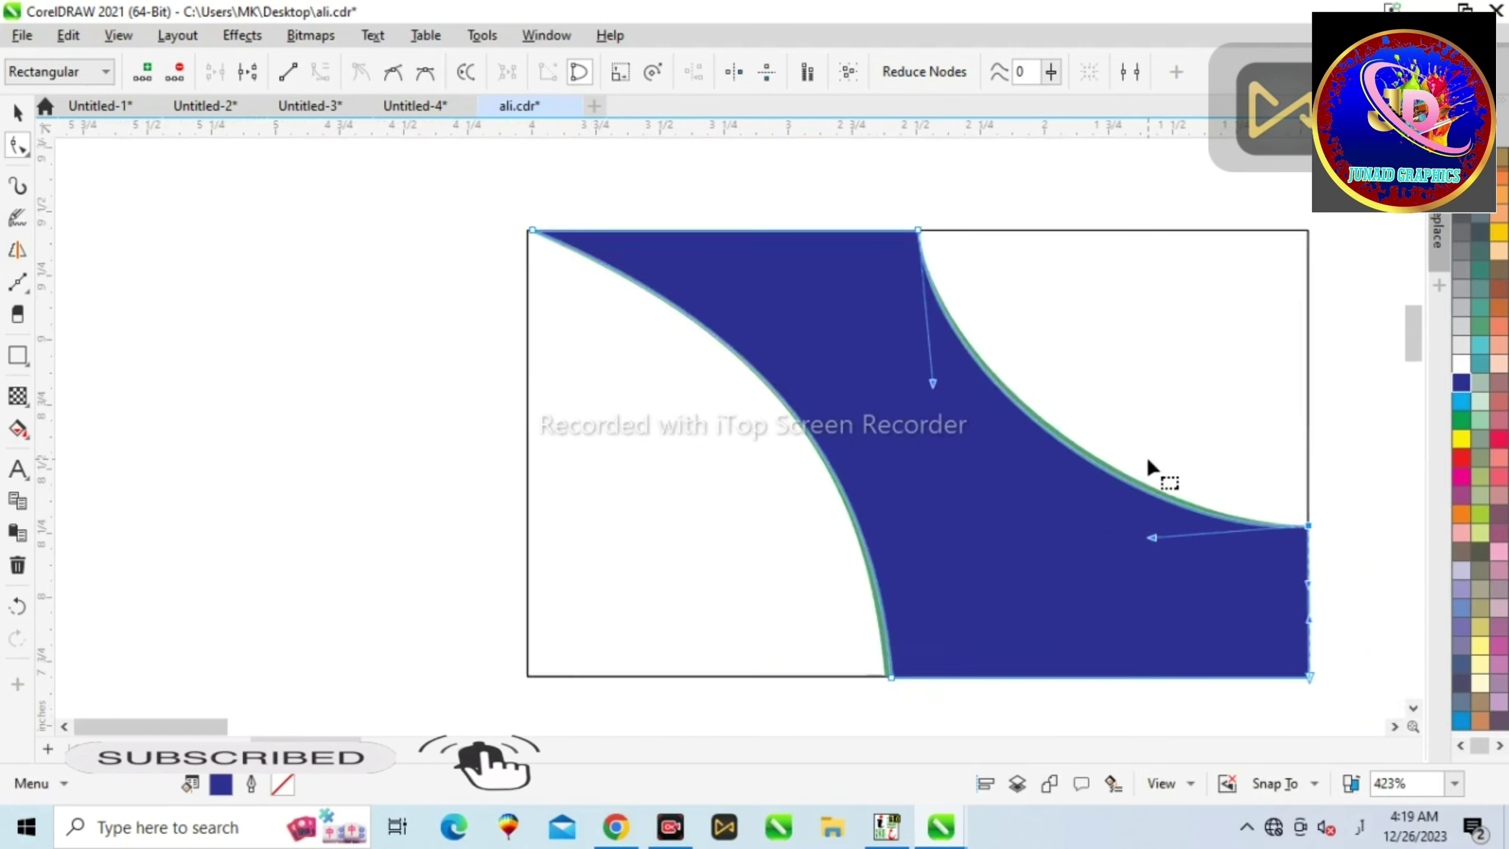
Move the dark blue band's lower-left node onto the green band's corner at the rectangle's bottom edge
scroll(850, 566, up, 2)
scroll(968, 689, up, 6)
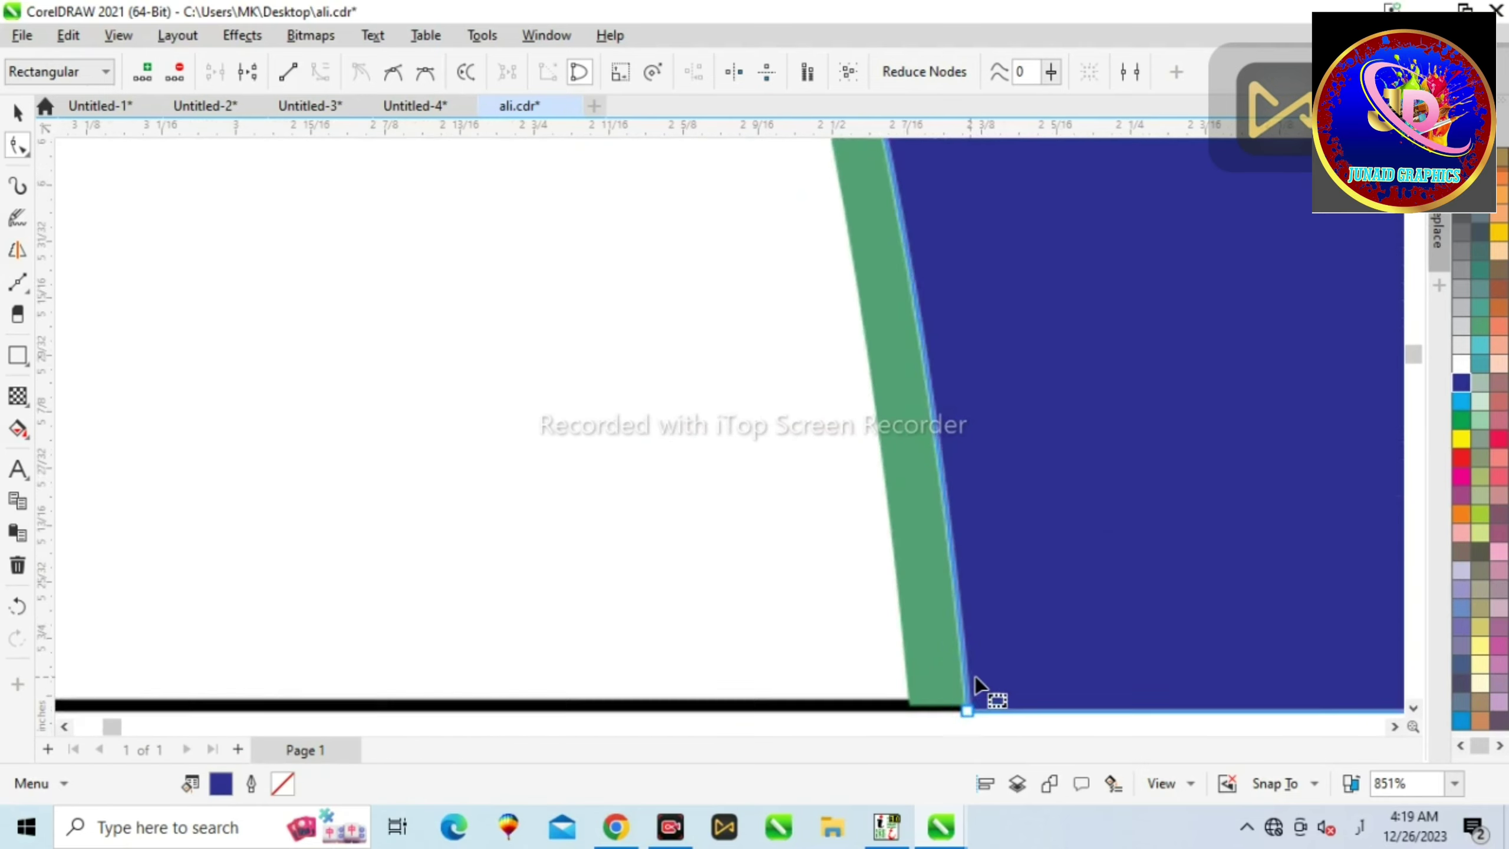
scroll(981, 671, down, 2)
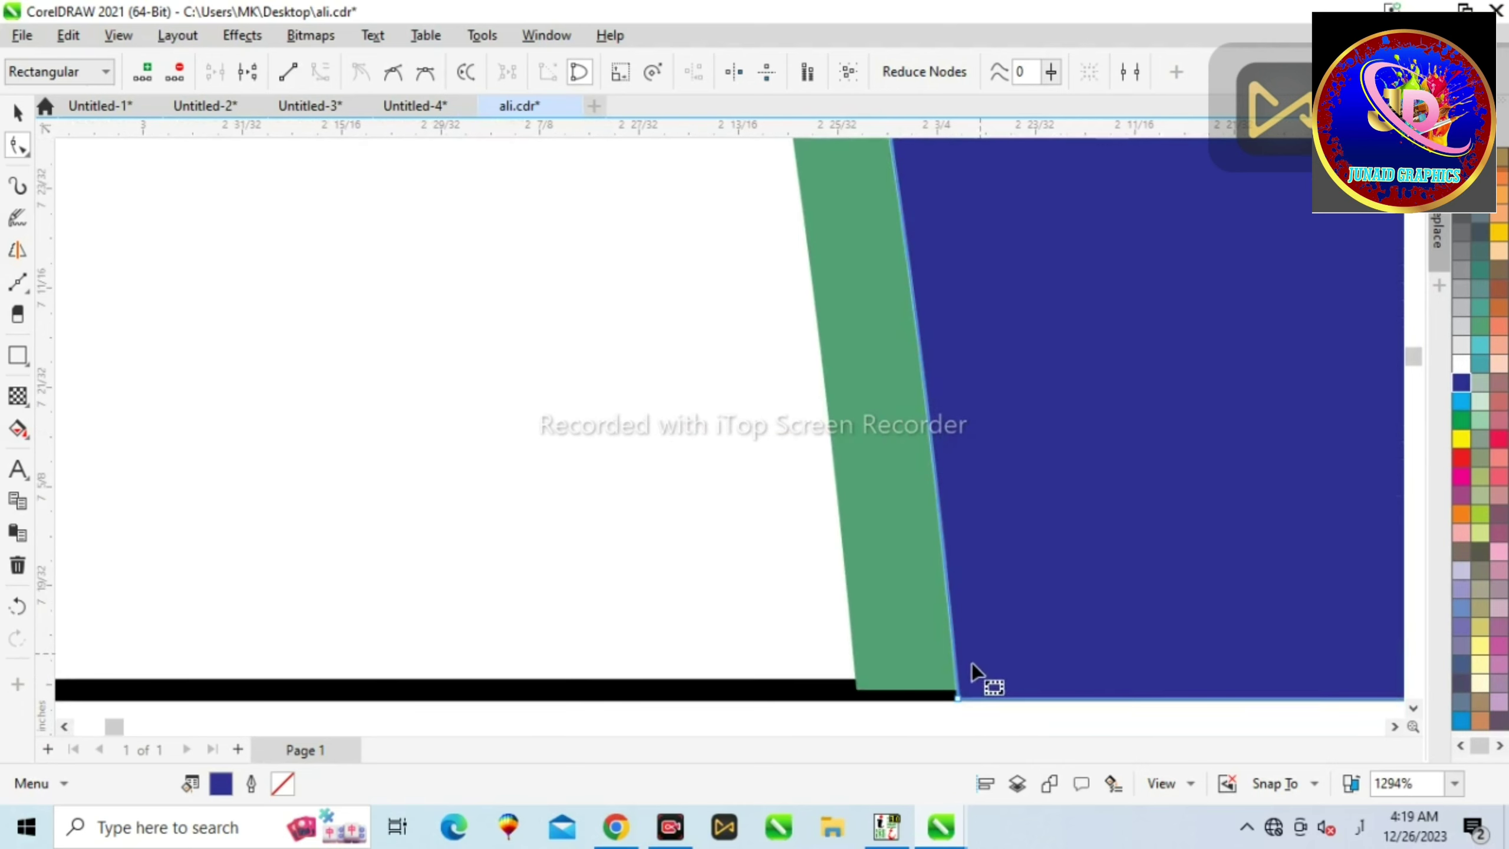
drag(956, 698, 862, 616)
scroll(924, 632, down, 4)
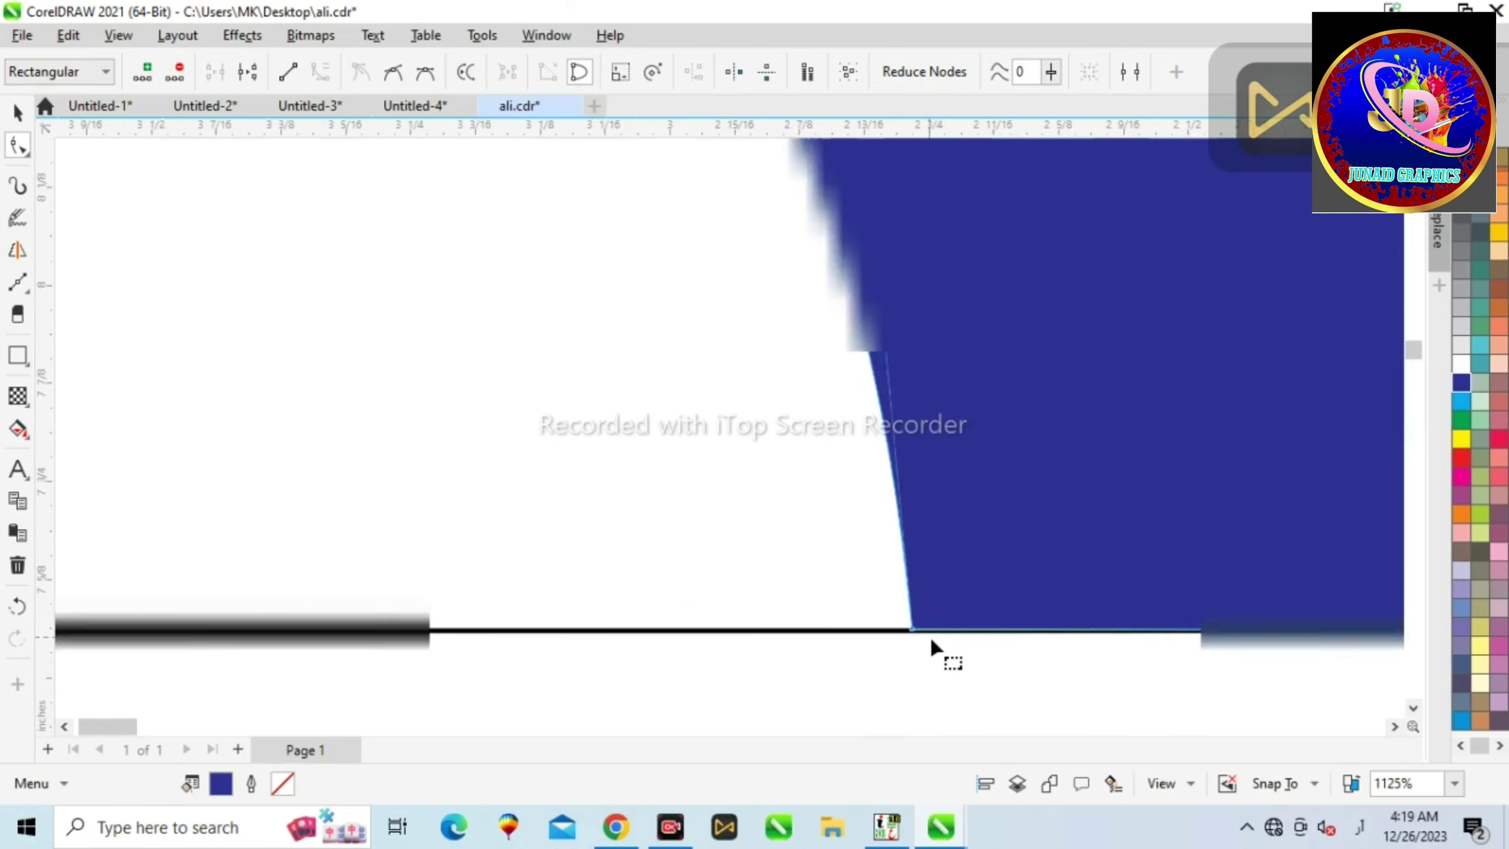
scroll(931, 634, up, 6)
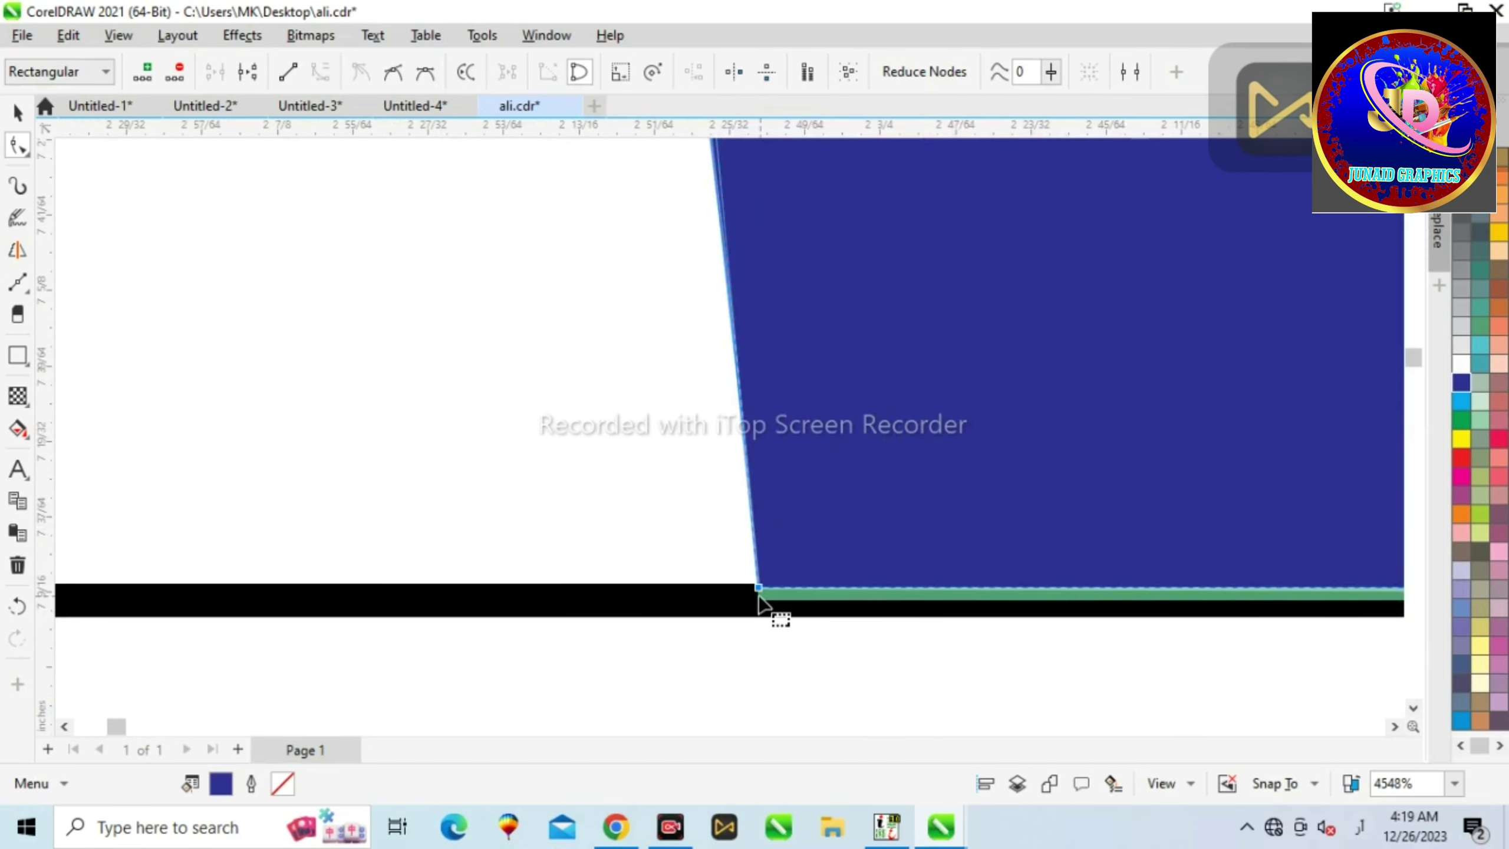
Adjust the lower-left node's upper curve handle to expose a thin green strip along the band's left curve
scroll(771, 614, down, 10)
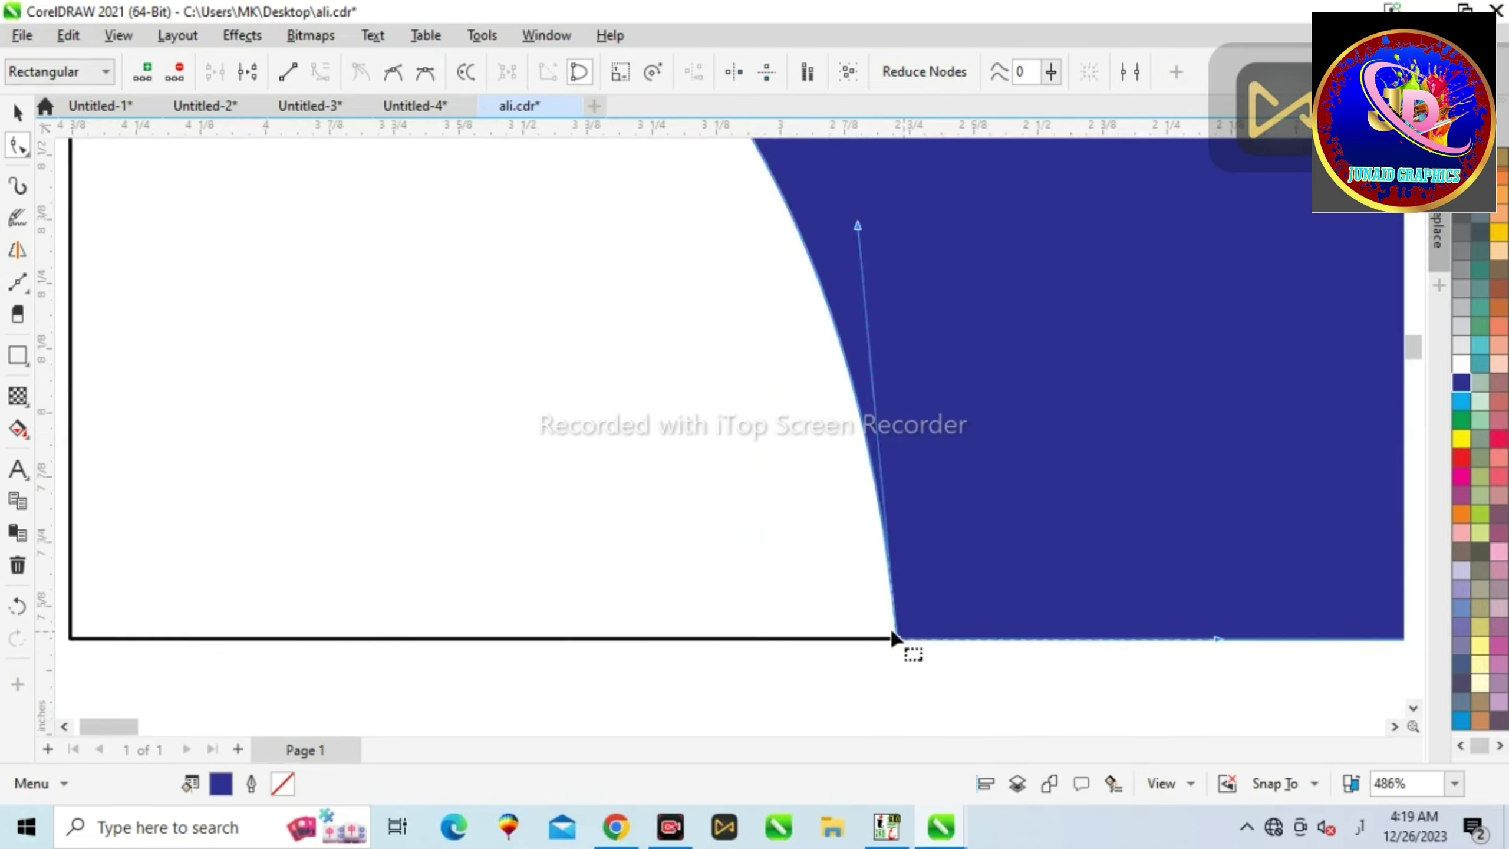
scroll(943, 257, up, 2)
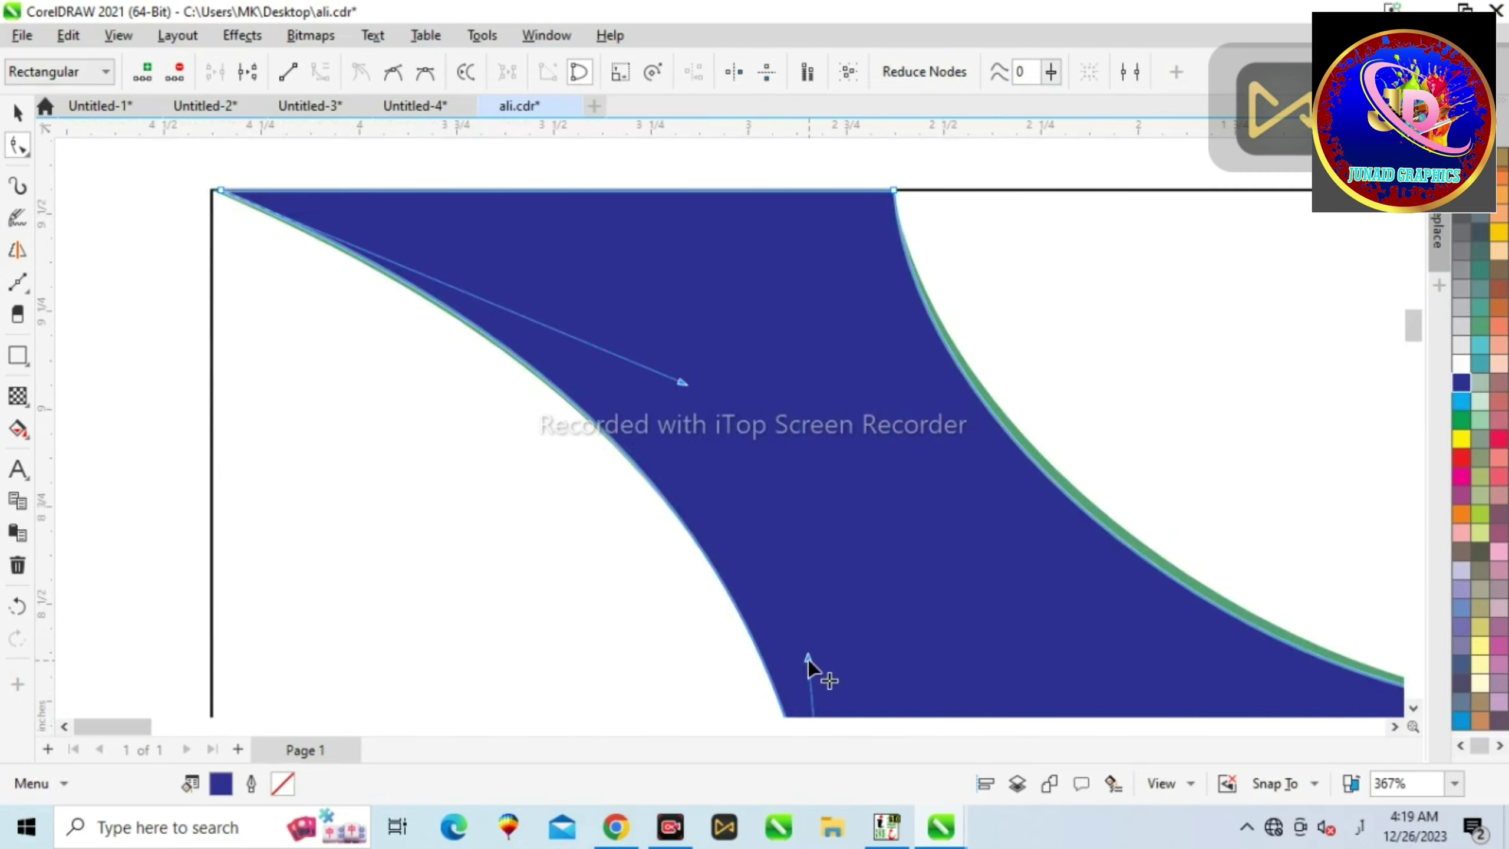
drag(834, 670, 835, 668)
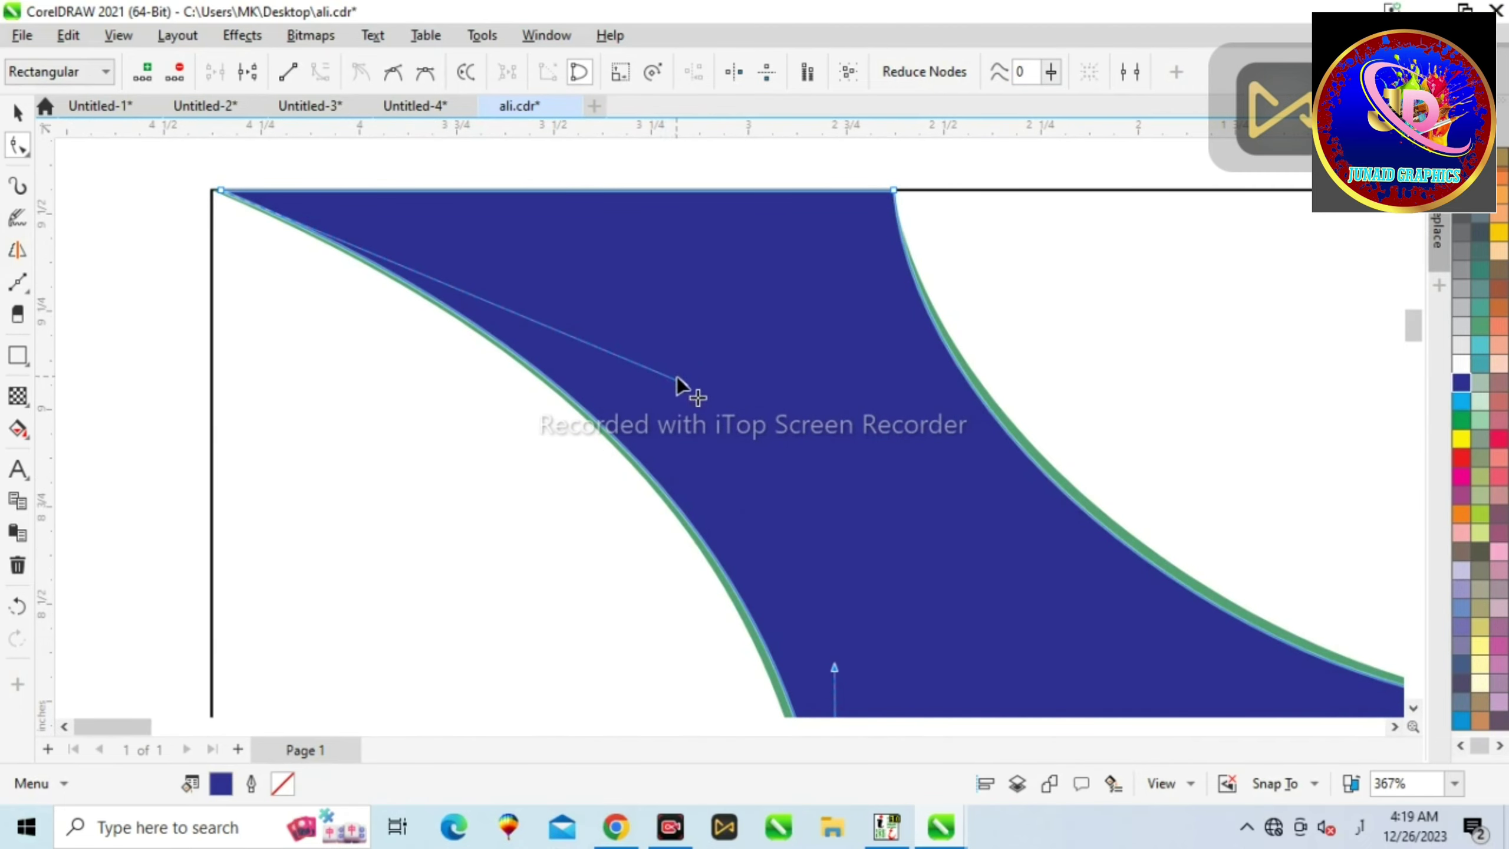
scroll(683, 386, down, 4)
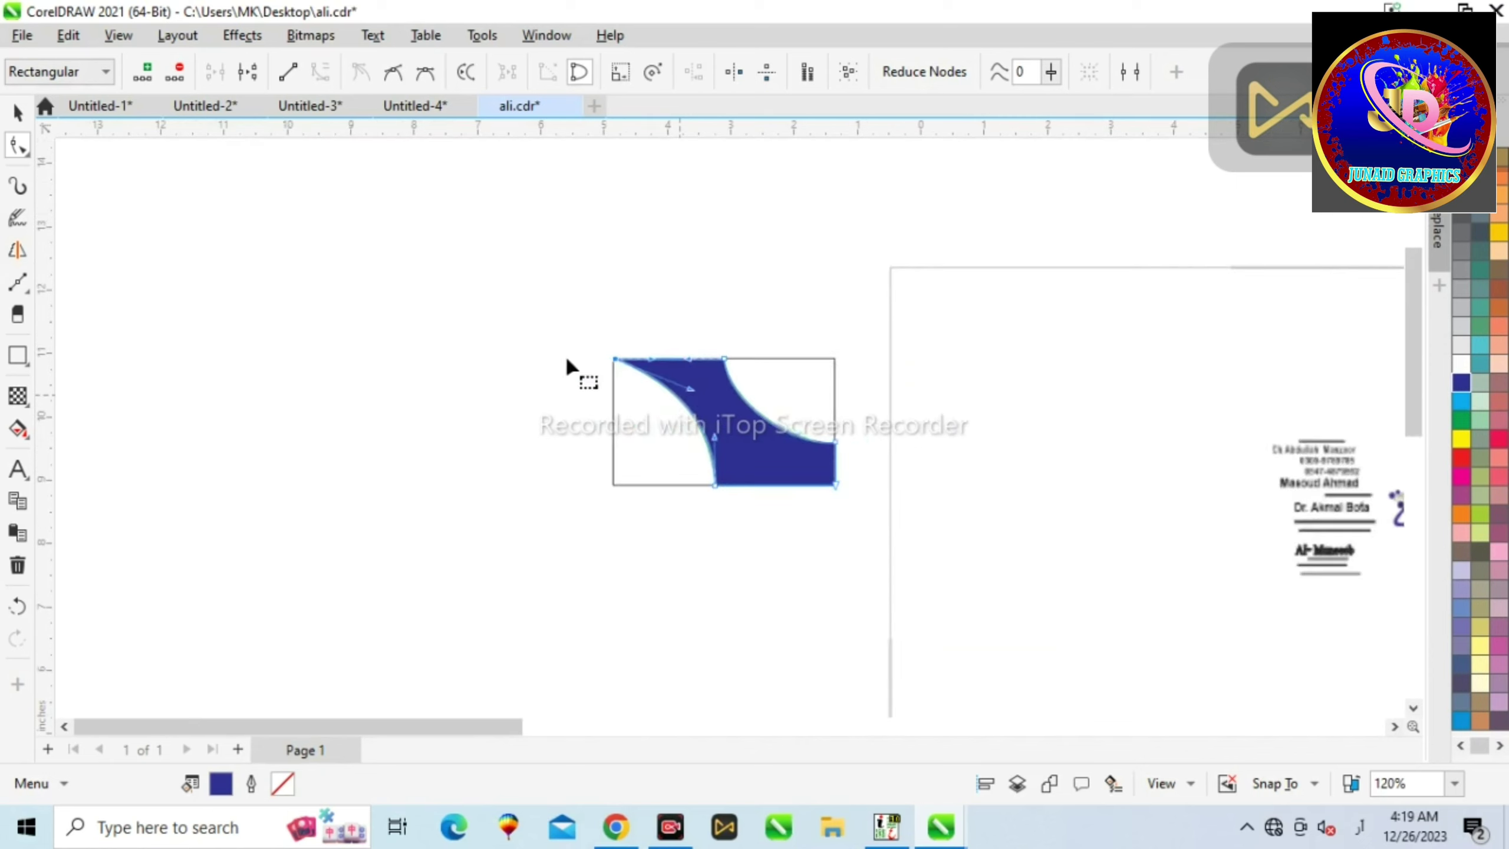
click(16, 117)
drag(531, 276, 799, 571)
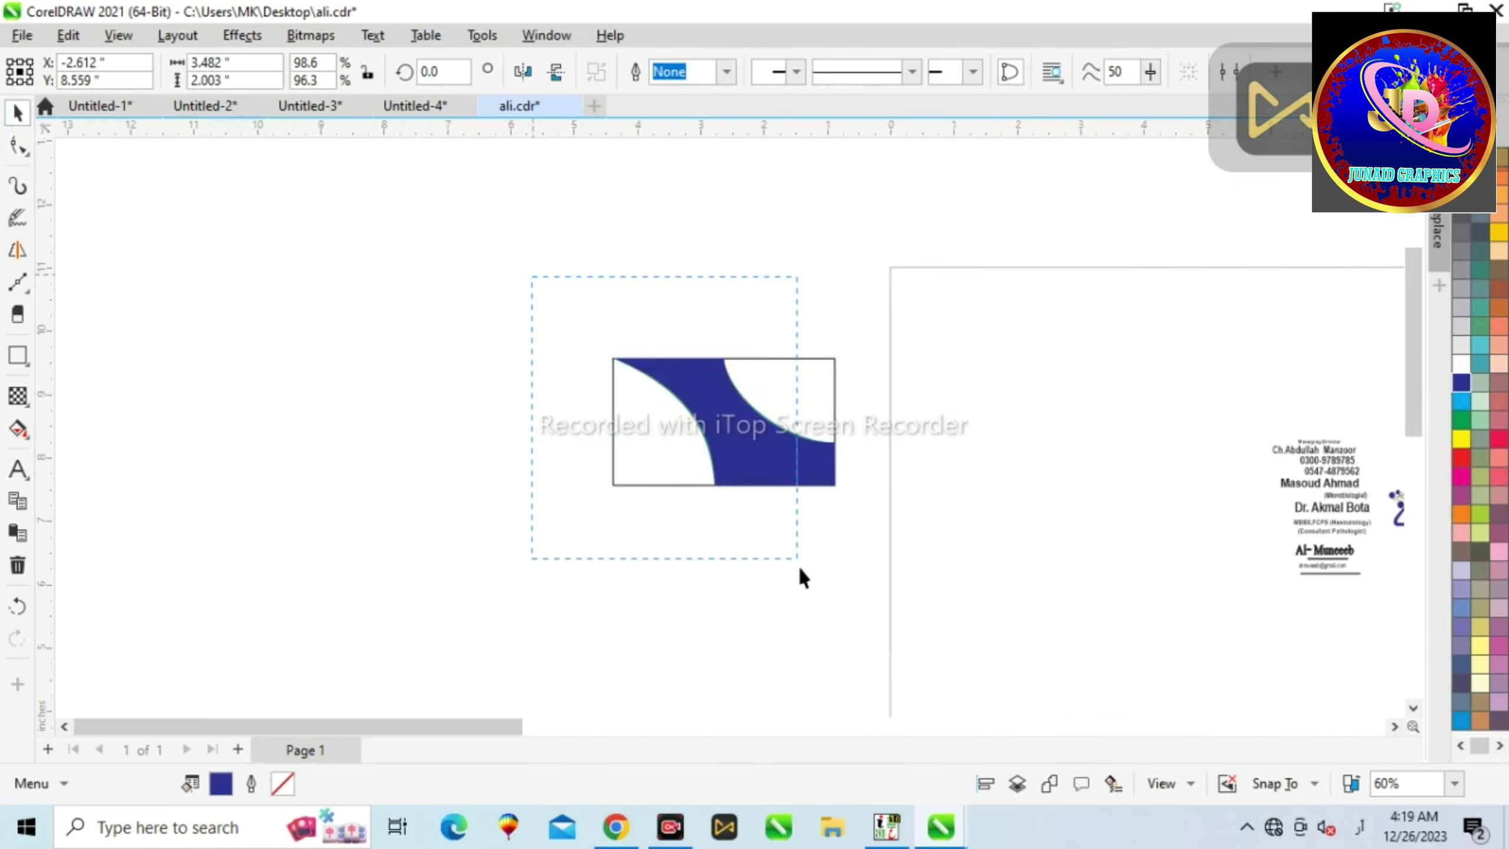
drag(846, 618, 841, 606)
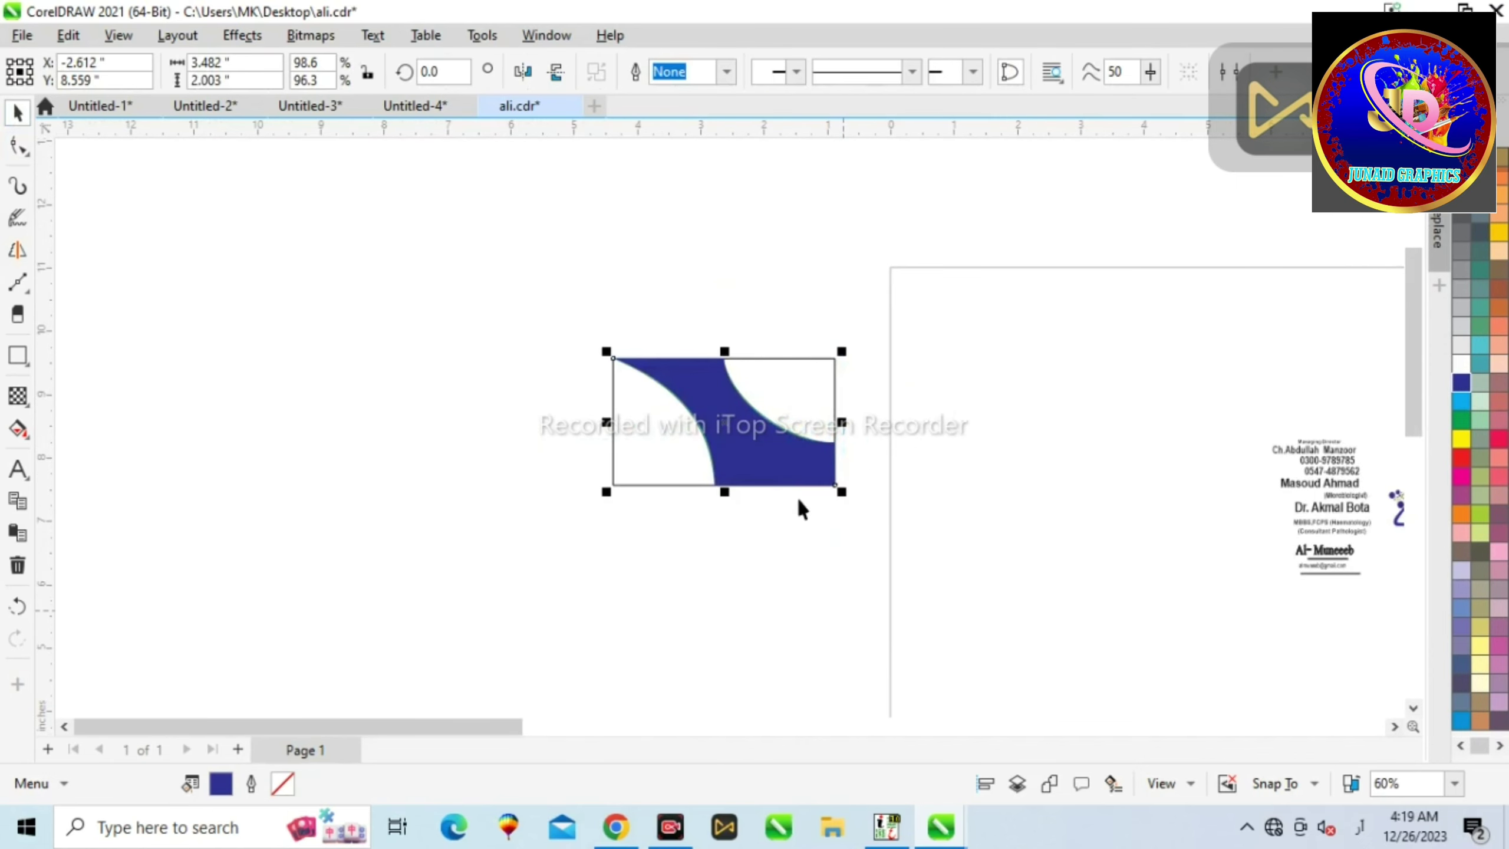
click(732, 270)
scroll(722, 363, up, 3)
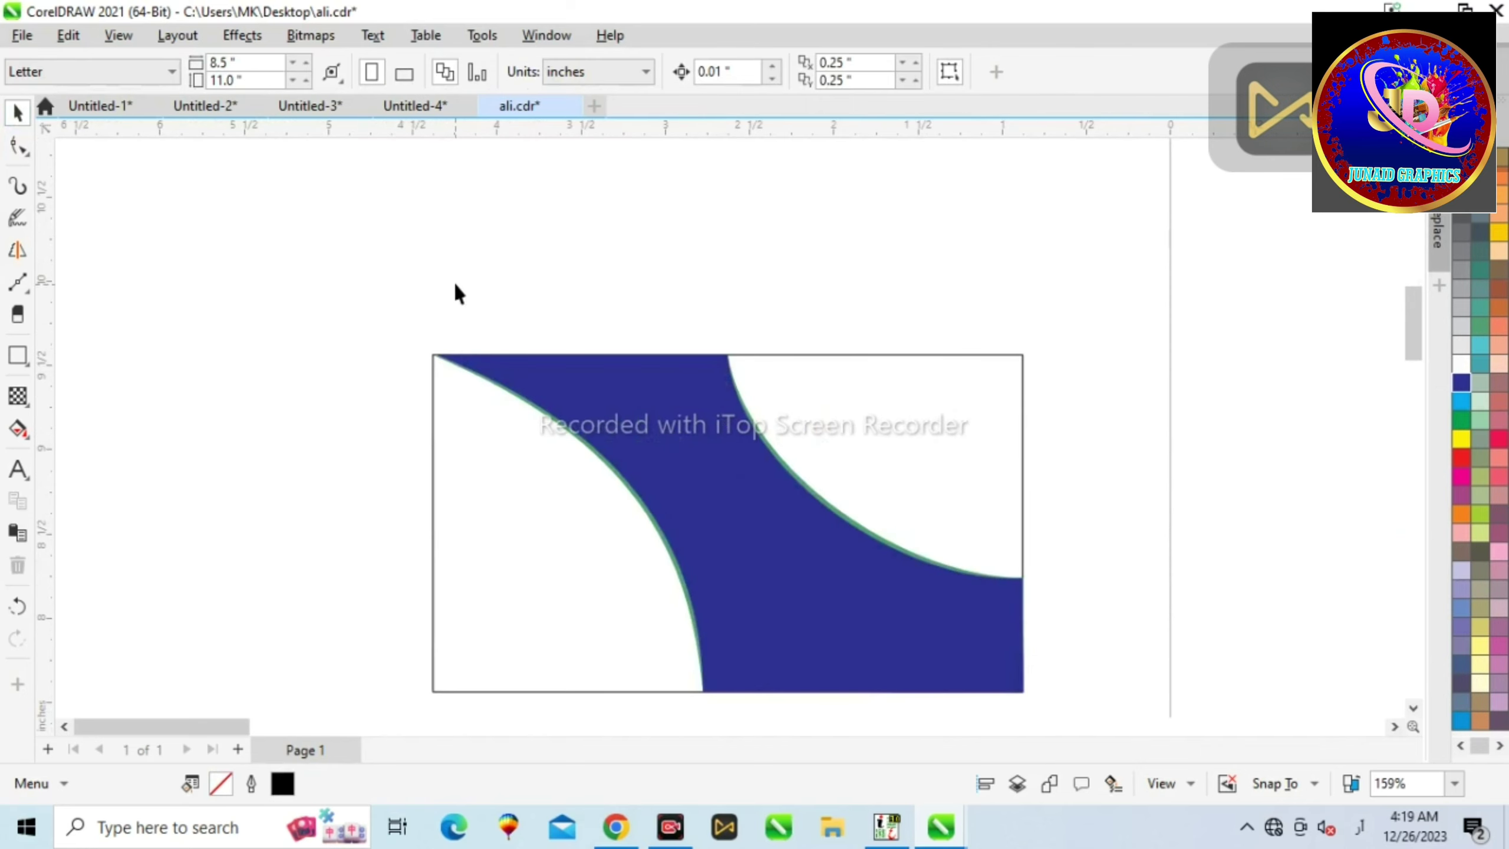
drag(870, 689, 1027, 647)
right_click(900, 487)
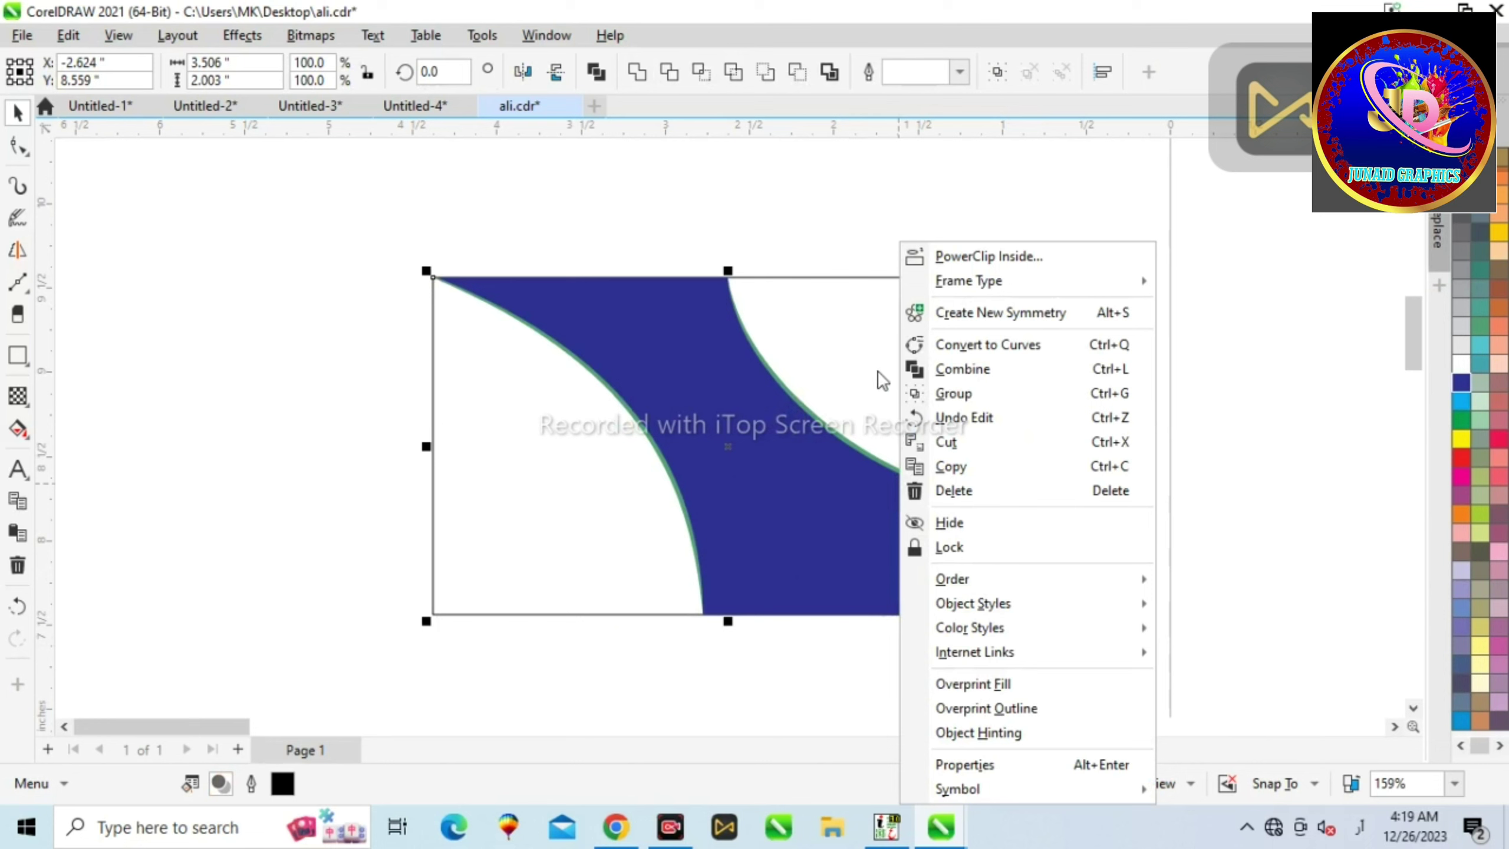
click(743, 200)
Select the dark blue band together with the green band and group them
click(726, 351)
scroll(764, 393, up, 5)
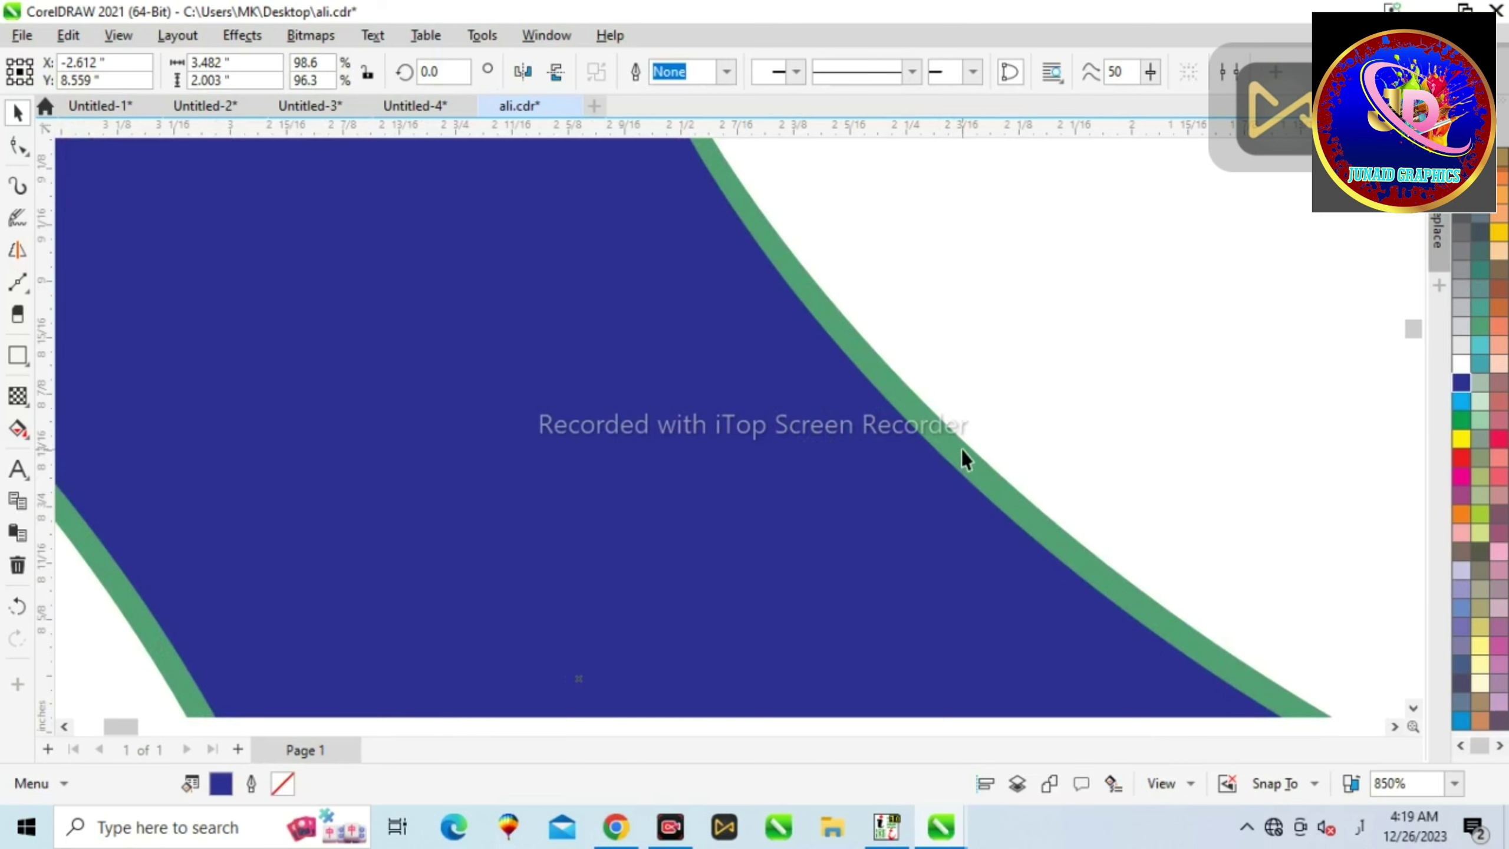
shift+click(966, 447)
key(ctrl+g)
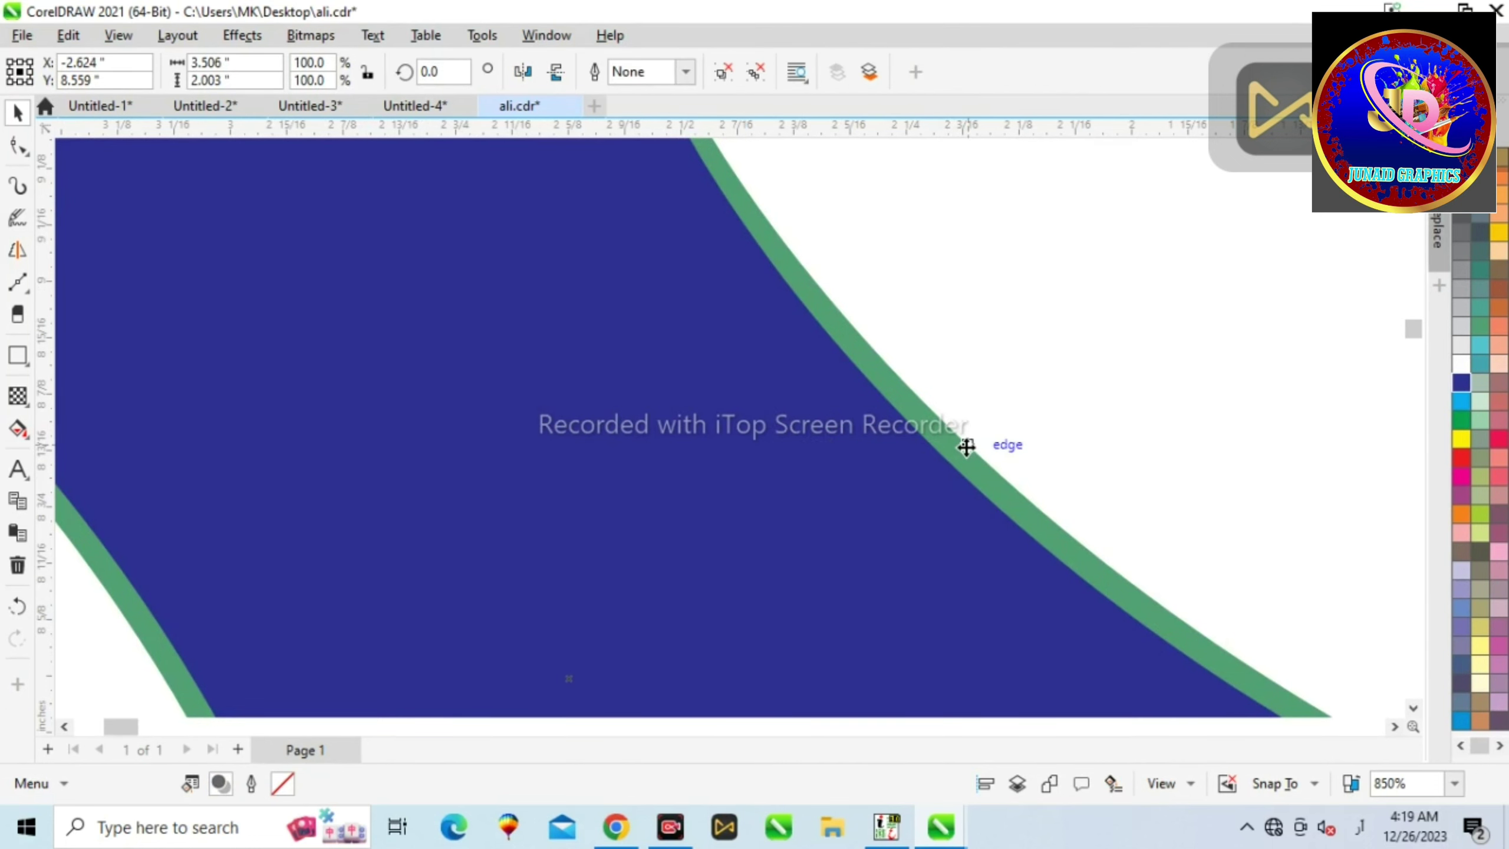
PowerClip the grouped bands inside the 3.5 by 2 inch rectangle and deselect it
scroll(902, 482, down, 4)
right_click(743, 481)
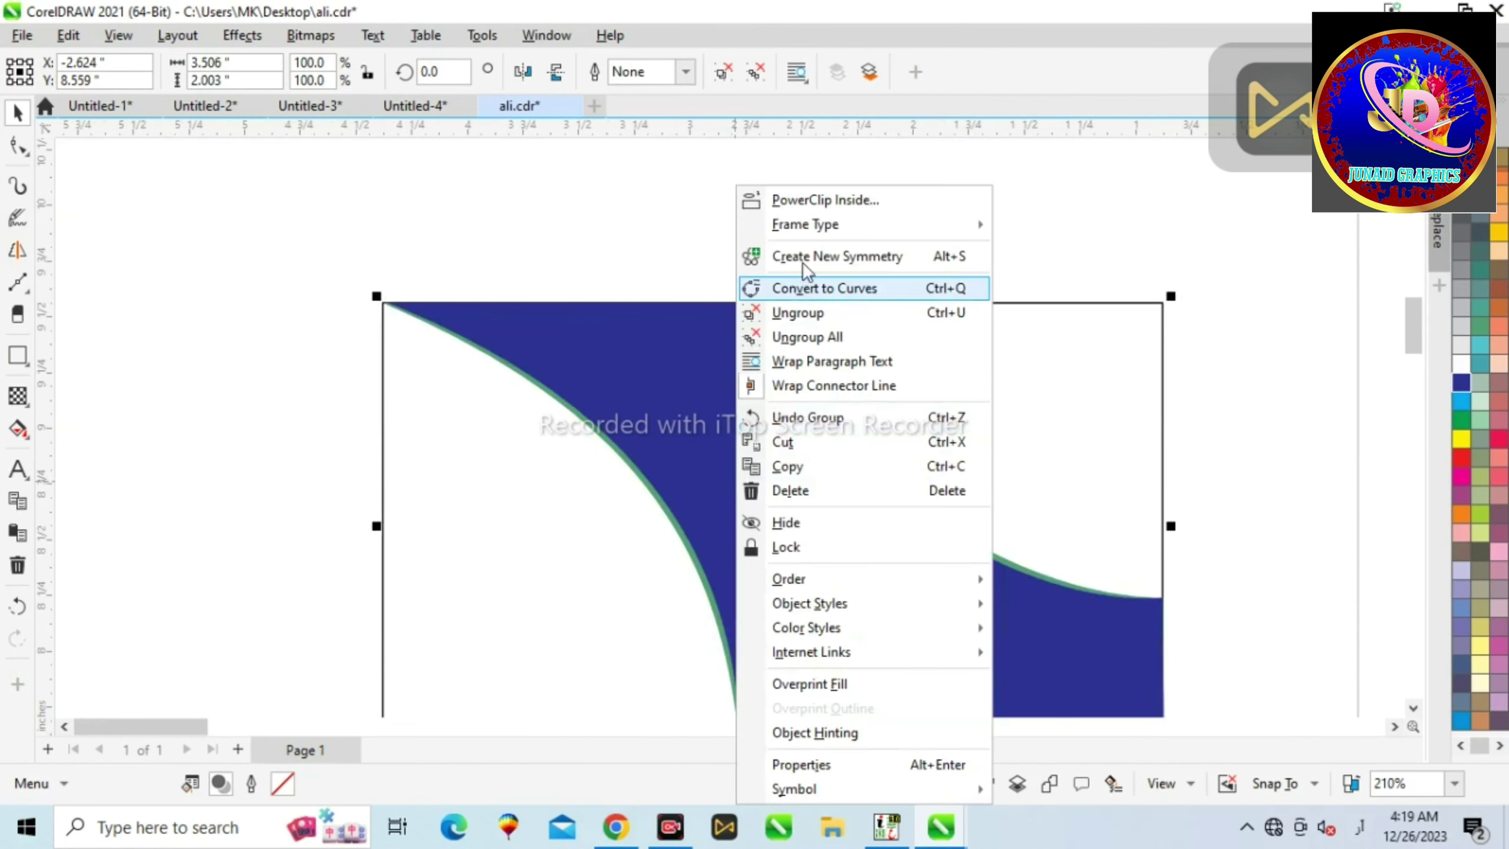
click(1064, 479)
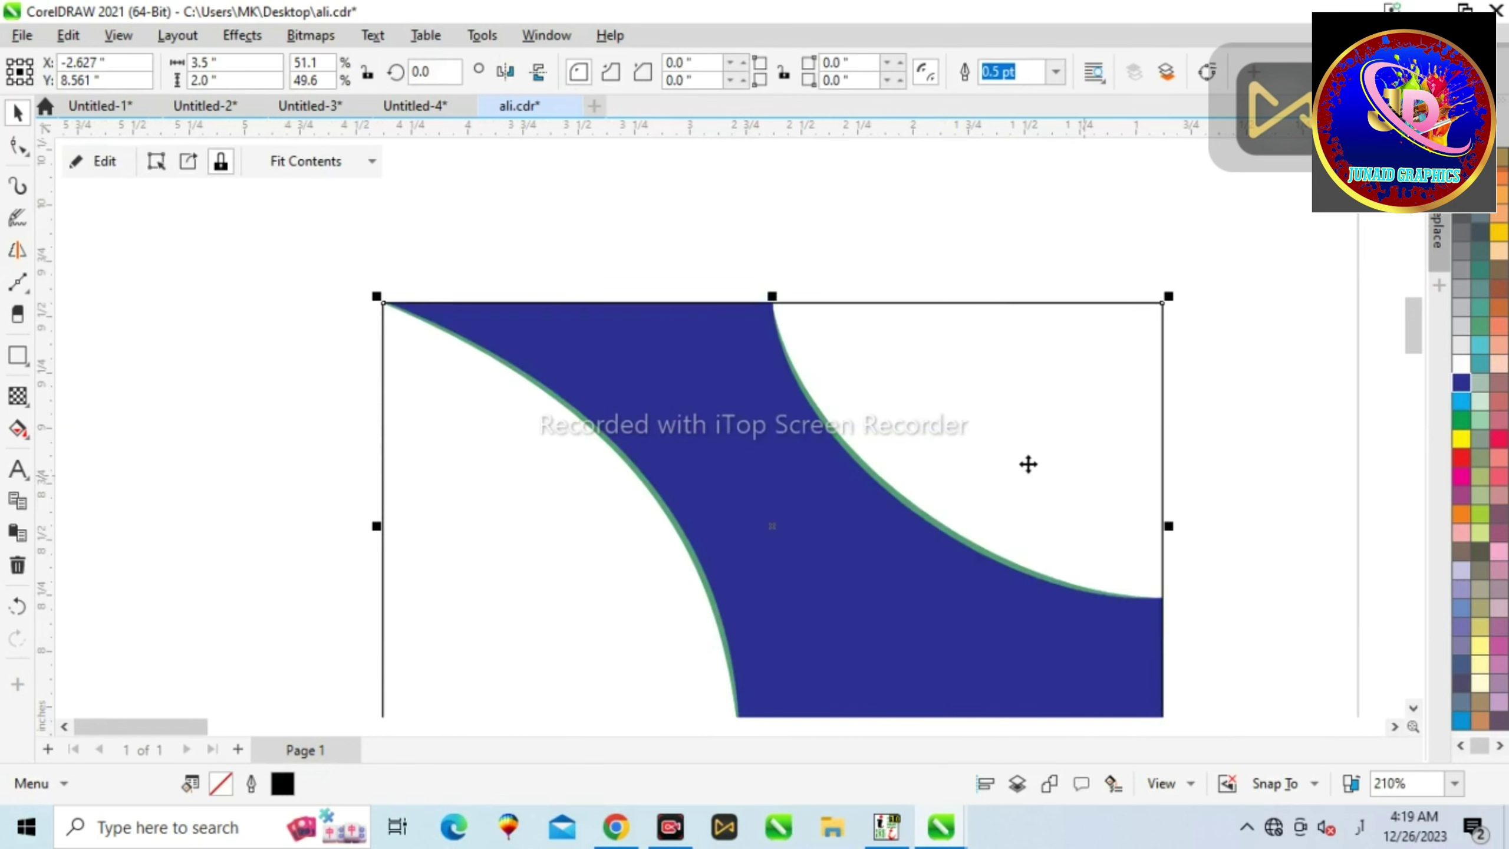
scroll(571, 337, down, 3)
click(300, 411)
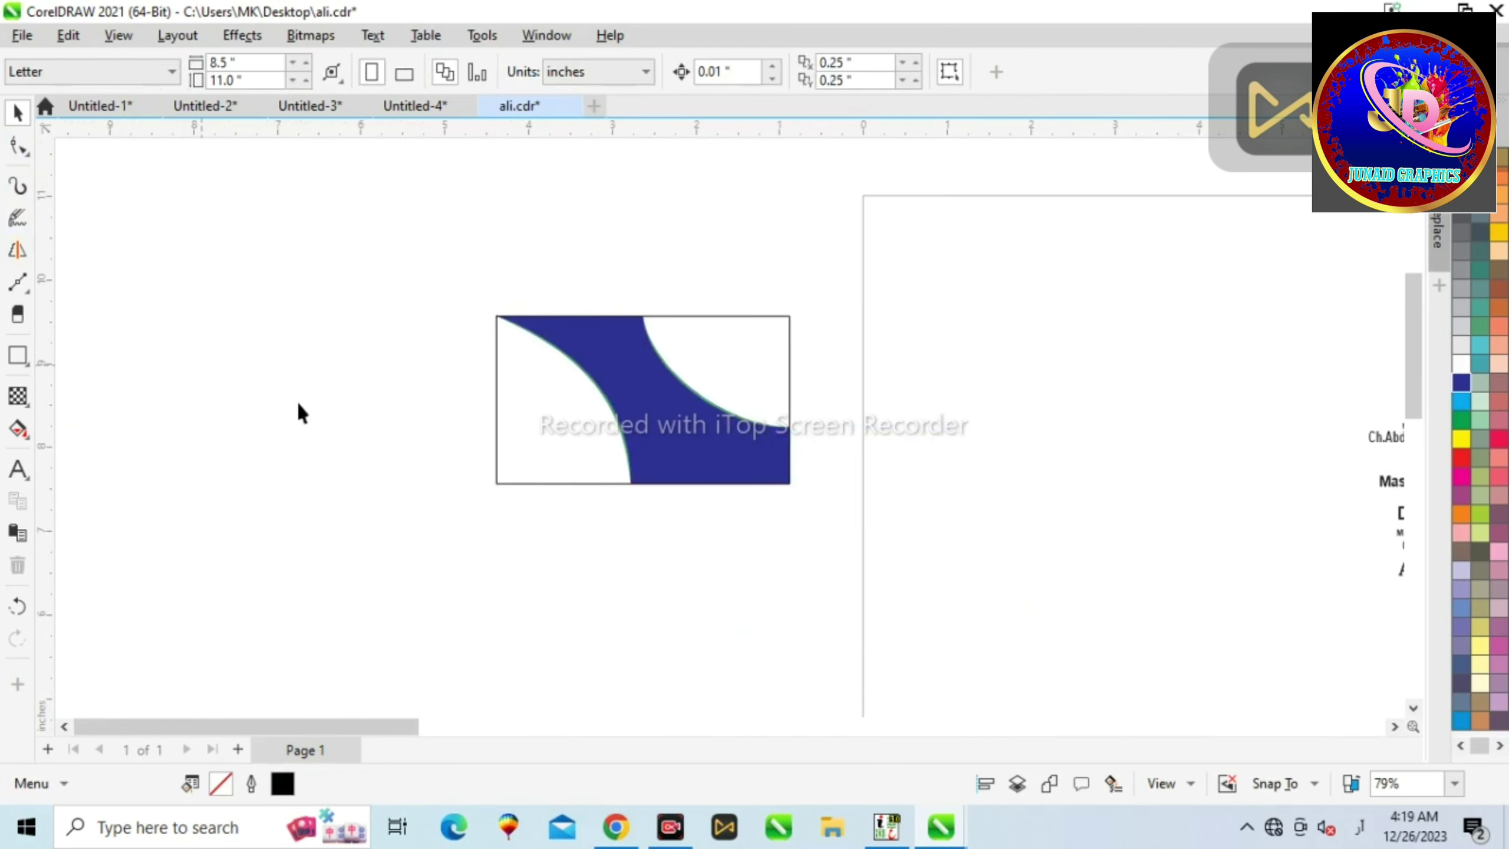
Examine the clipped card background and the contact text block on the page
scroll(729, 369, up, 2)
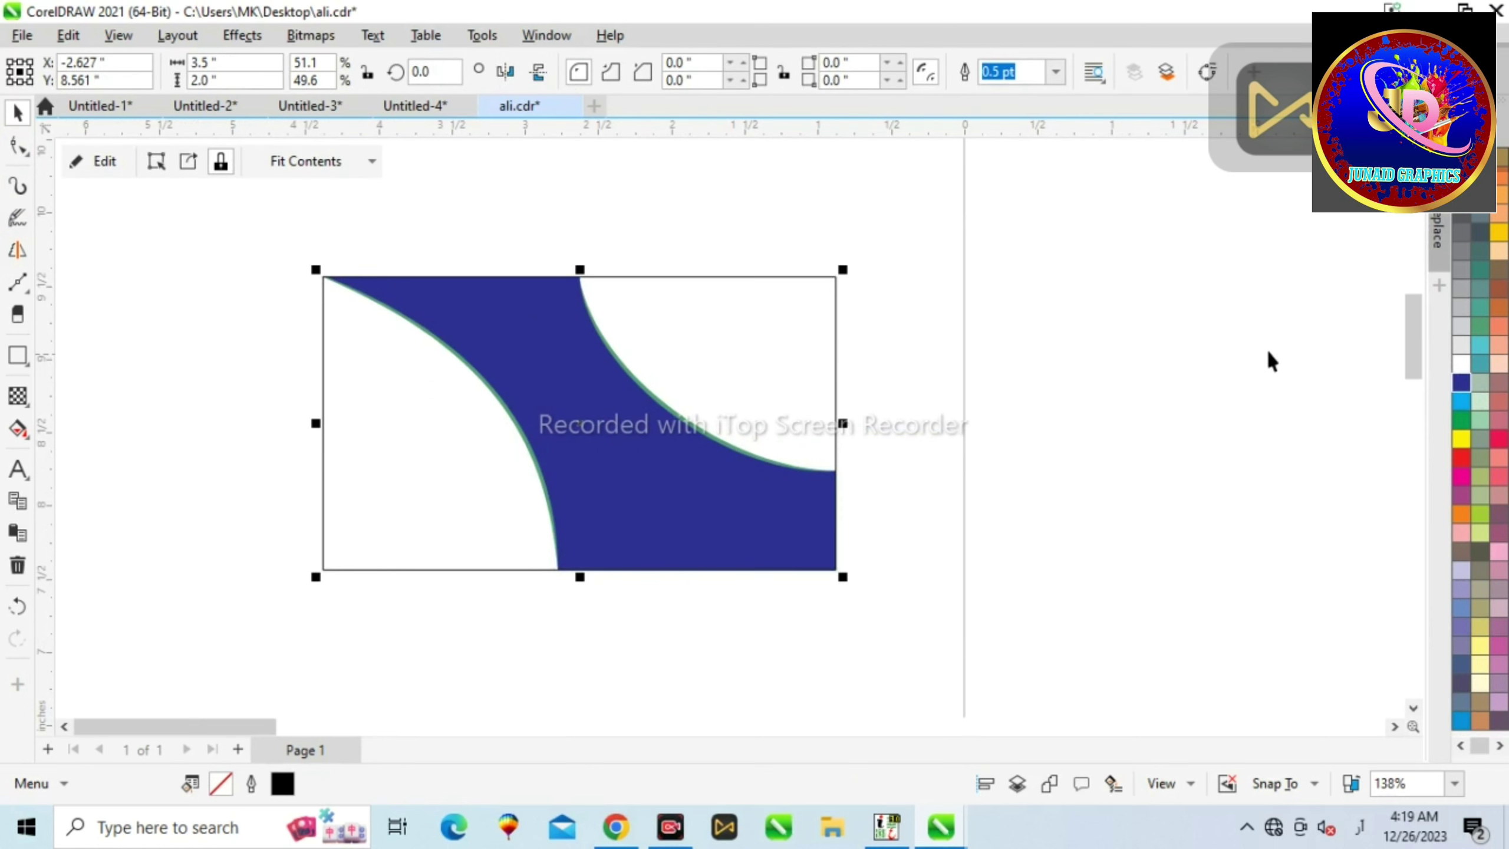
scroll(664, 427, down, 2)
scroll(703, 420, up, 3)
scroll(704, 420, up, 3)
scroll(694, 394, down, 6)
click(1283, 411)
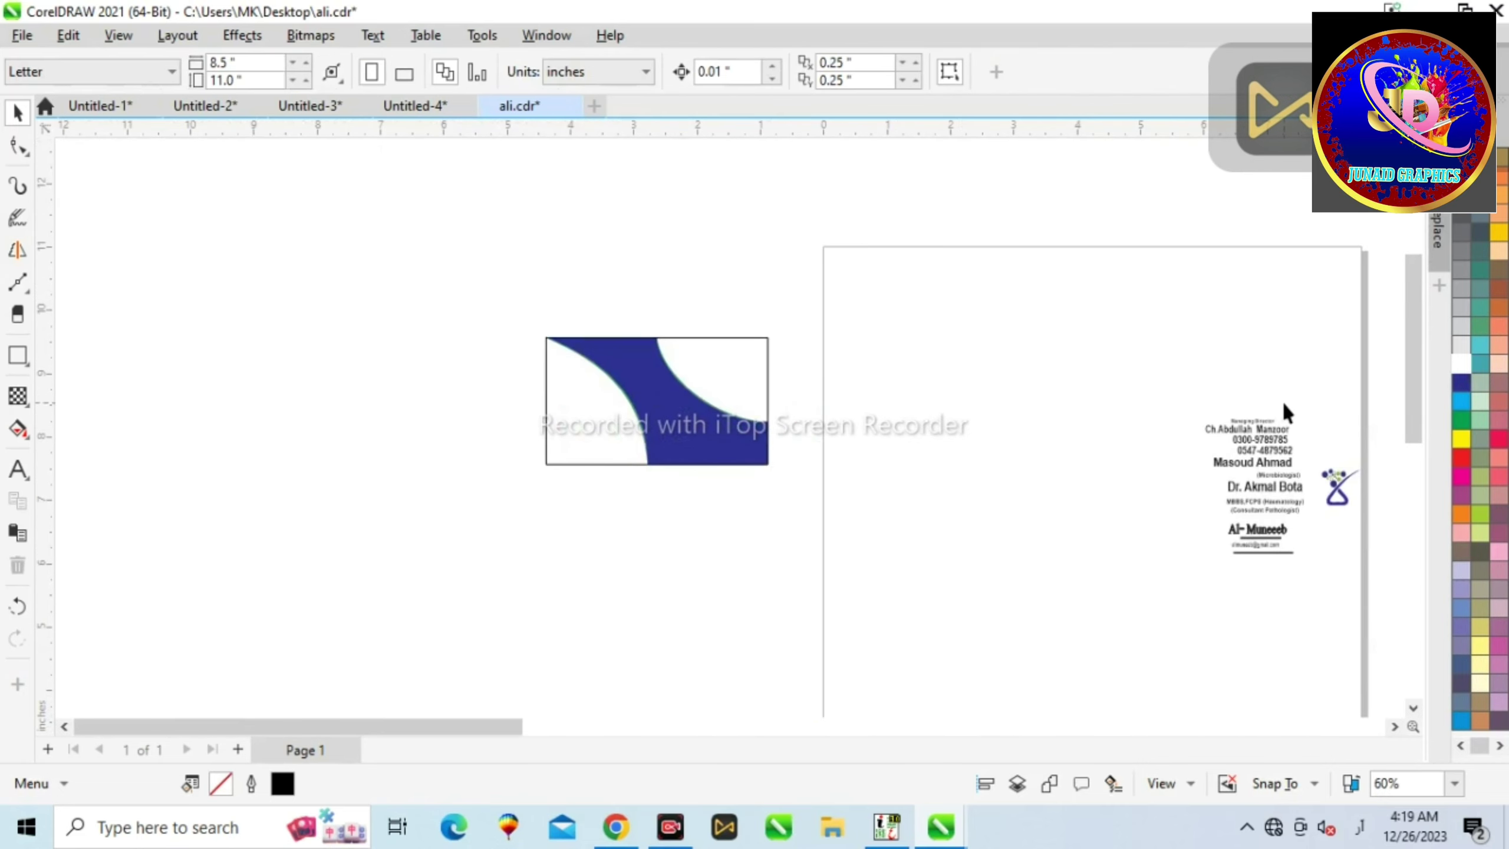
scroll(1282, 411, up, 4)
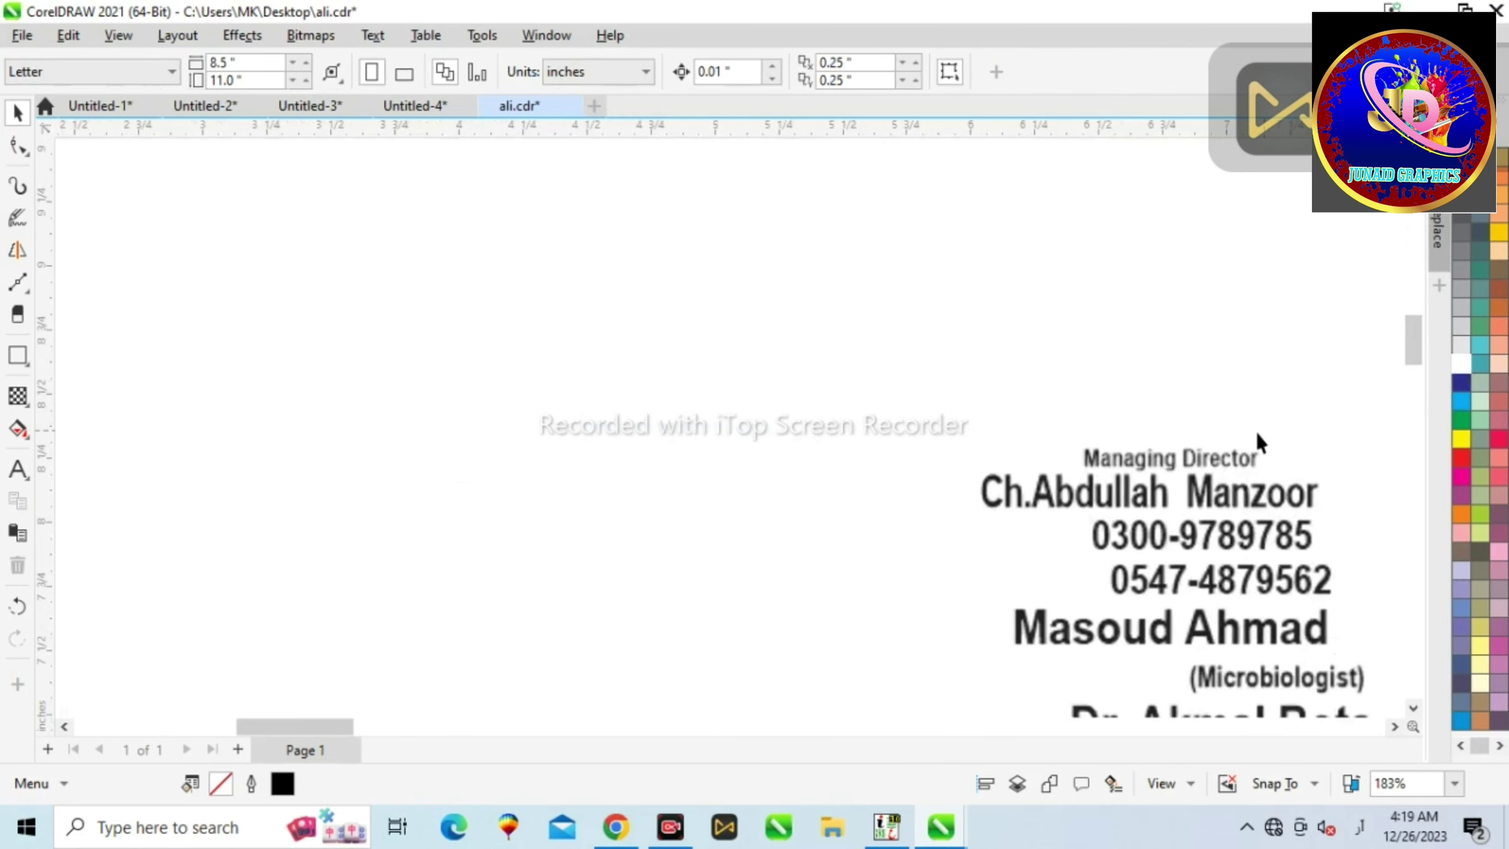
Move the "Managing Director" line from the text block into the white area at the card's upper-right corner
click(1106, 467)
scroll(1219, 464, down, 4)
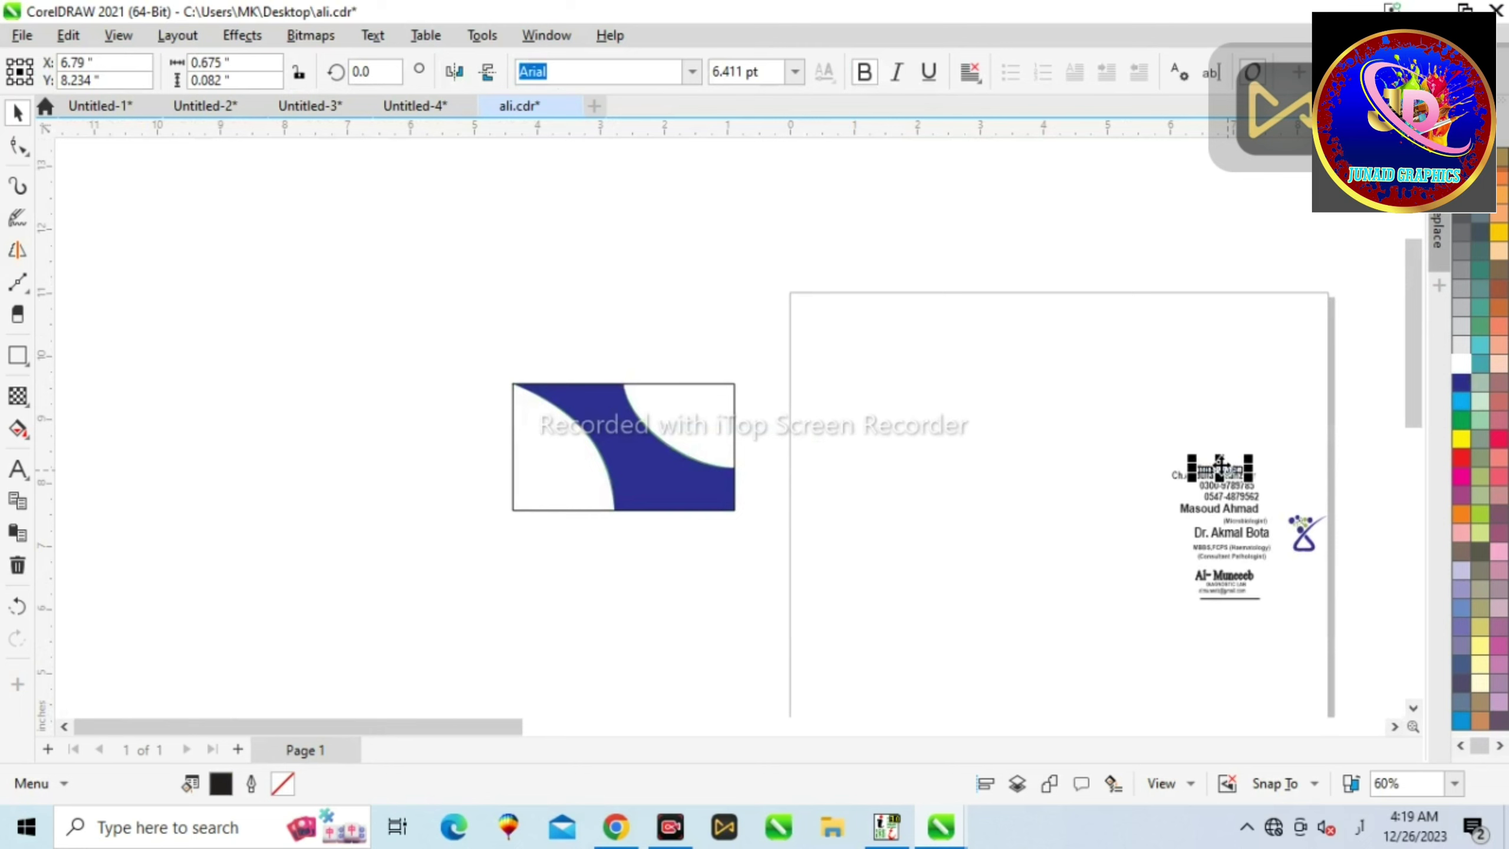
drag(1219, 467, 700, 399)
scroll(700, 399, up, 6)
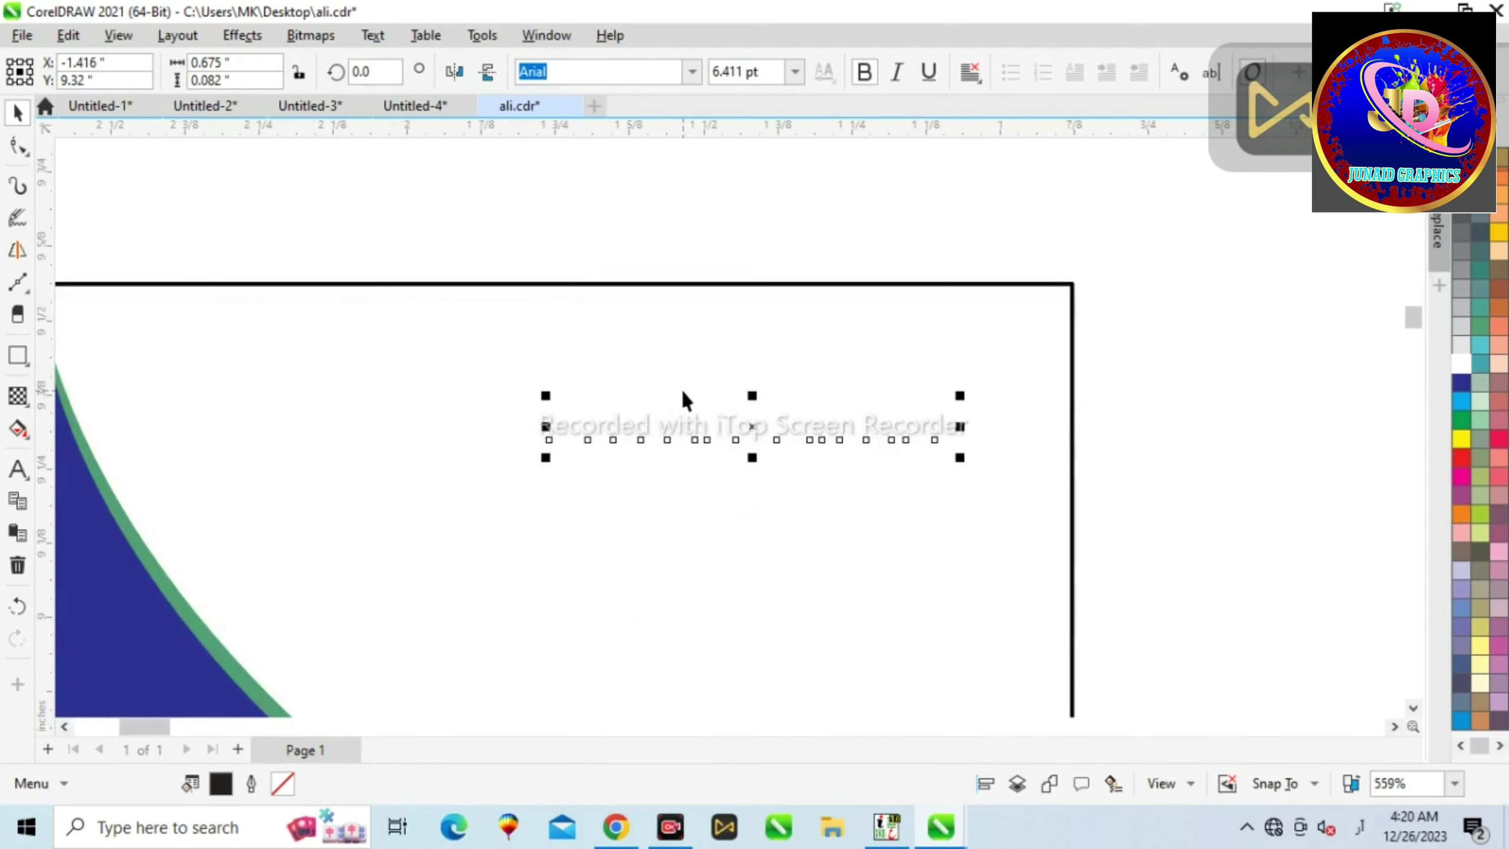
scroll(765, 418, down, 1)
scroll(722, 411, up, 1)
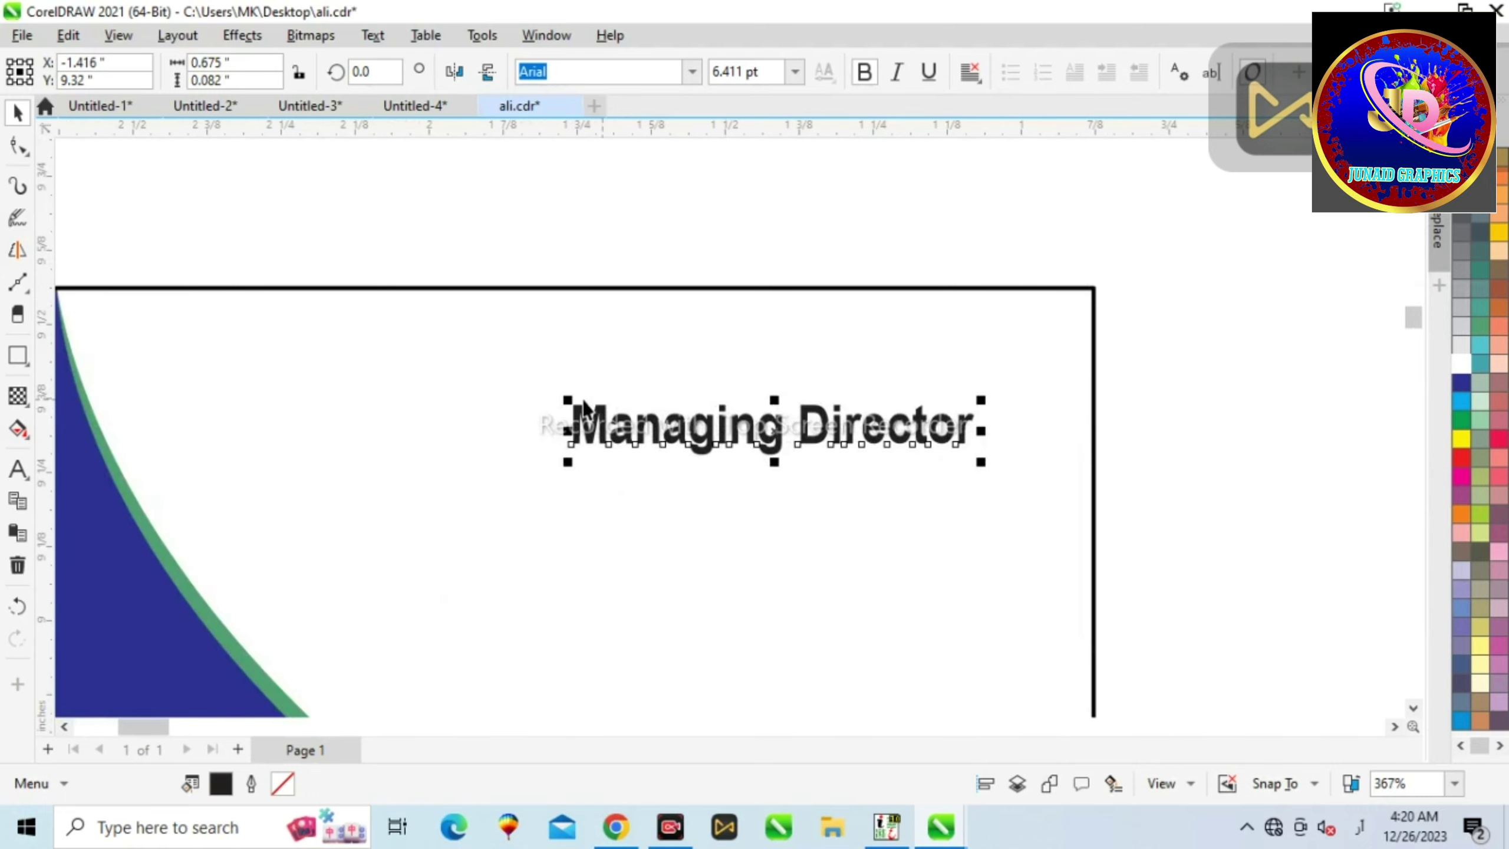
Enlarge "Managing Director" to about 8.76 pt and place it just below the card's top edge near the right corner
drag(567, 400, 475, 368)
scroll(702, 458, down, 1)
drag(708, 443, 735, 403)
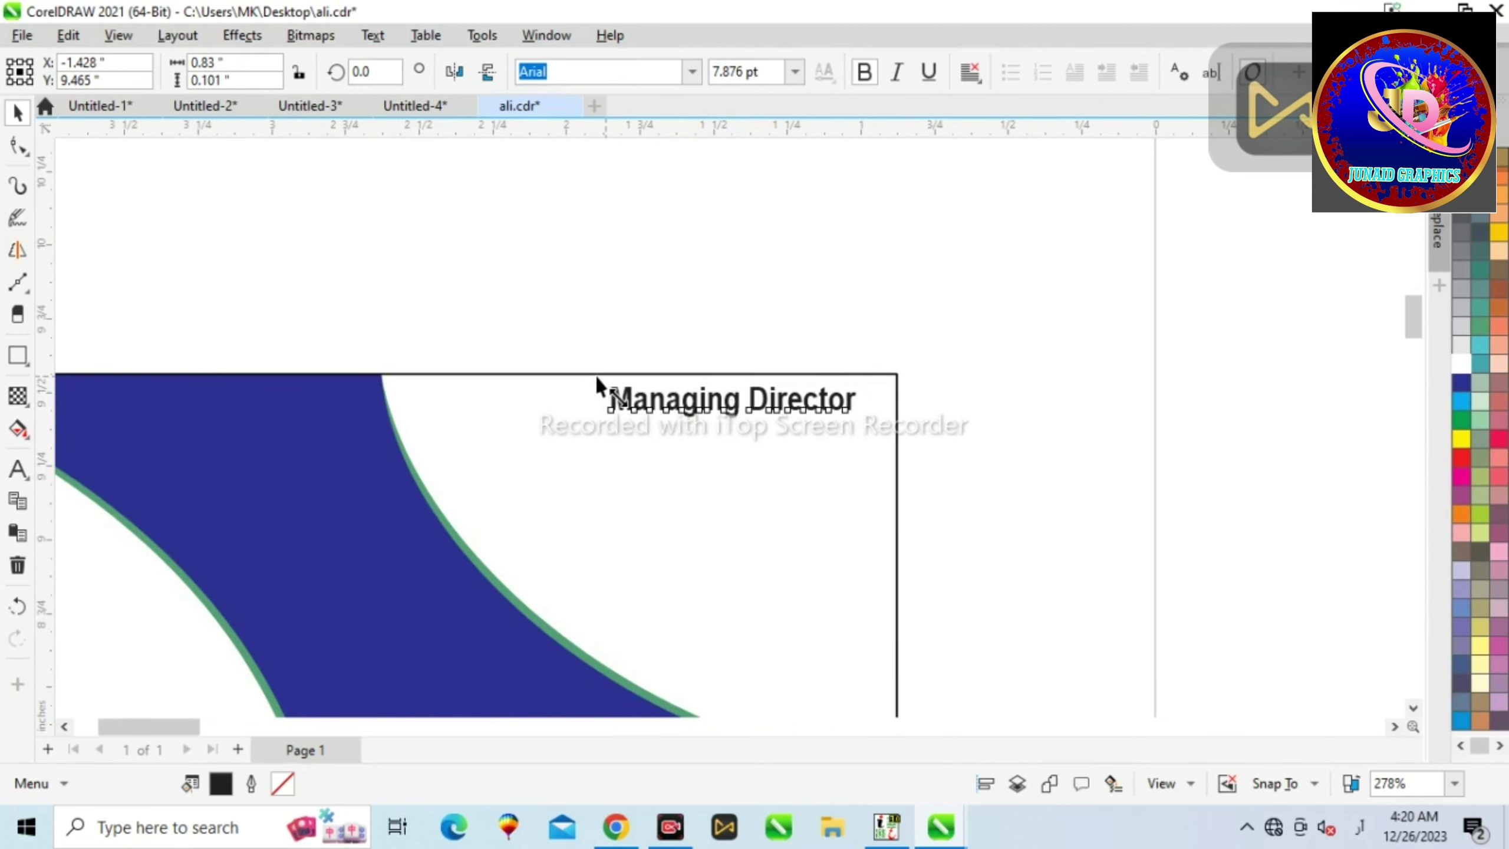
drag(597, 379, 593, 374)
Move the remaining contact text lines and the logo together to just beside the card's right edge
scroll(620, 321, down, 2)
scroll(832, 336, down, 2)
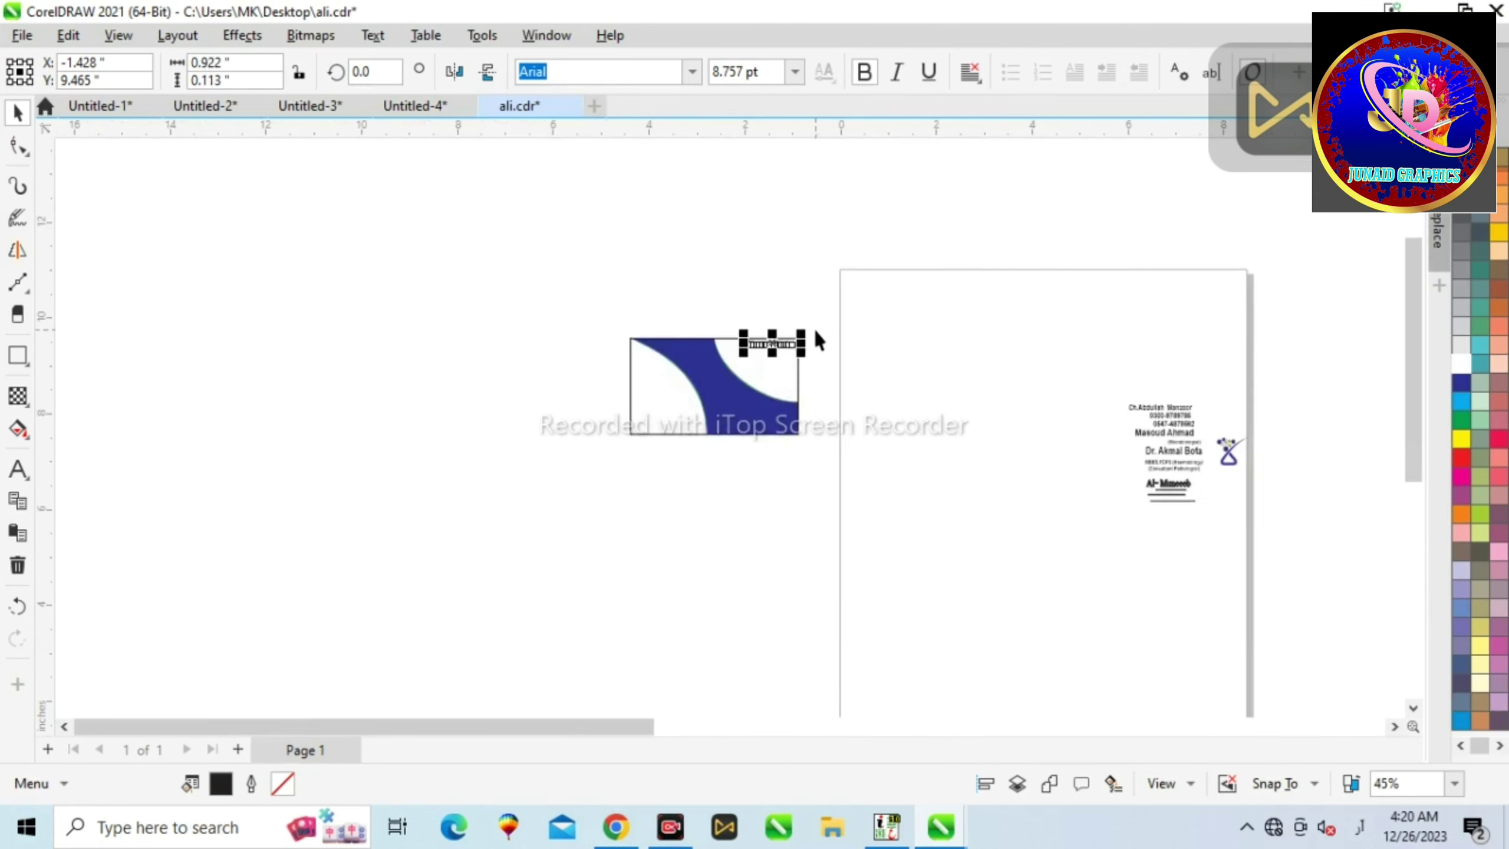
scroll(1196, 399, up, 2)
drag(1023, 333, 1287, 672)
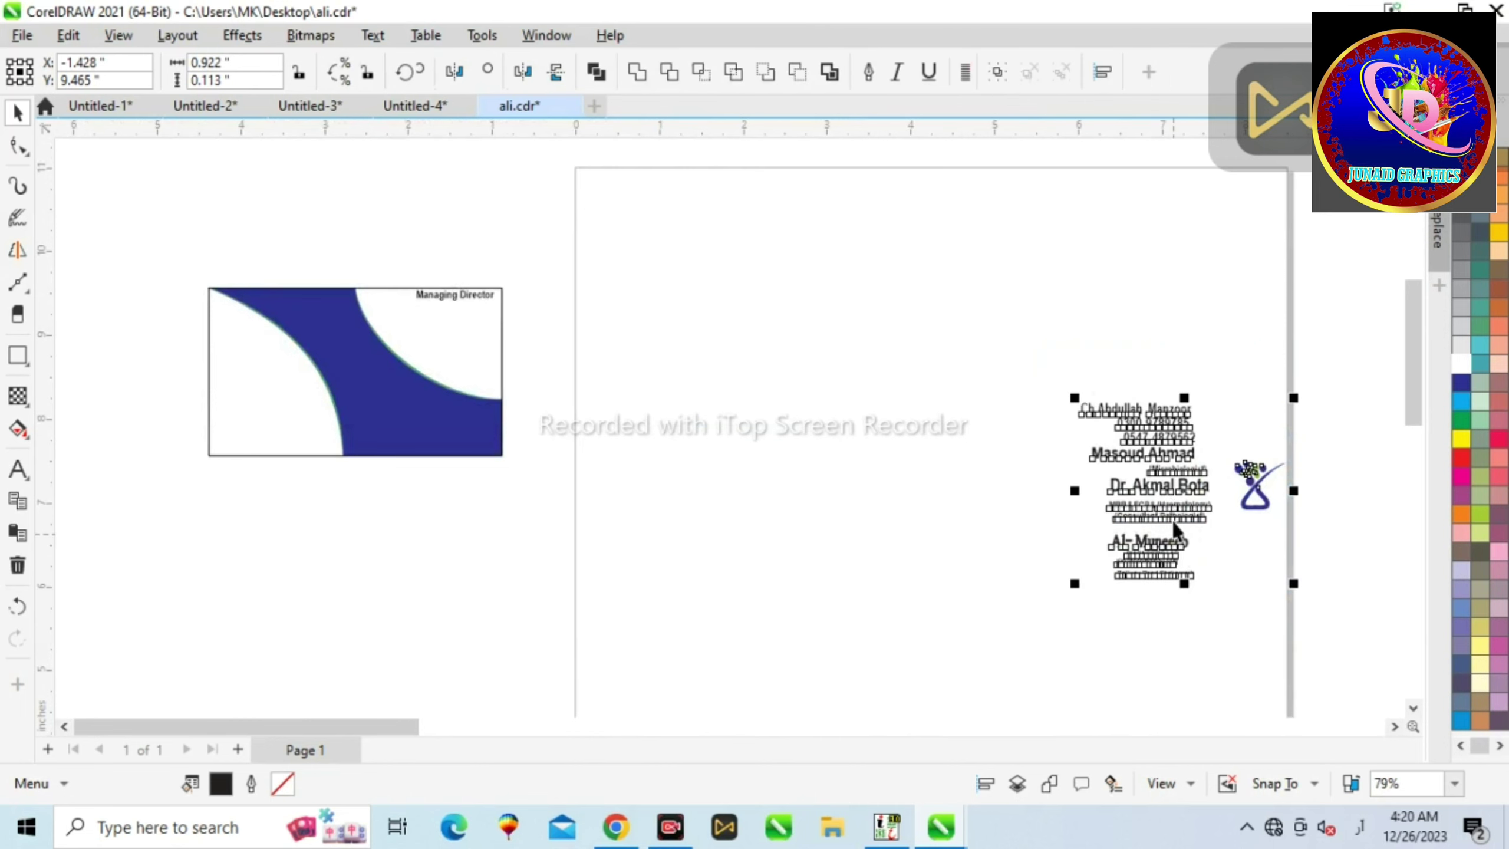
drag(1165, 485, 629, 346)
scroll(351, 314, down, 2)
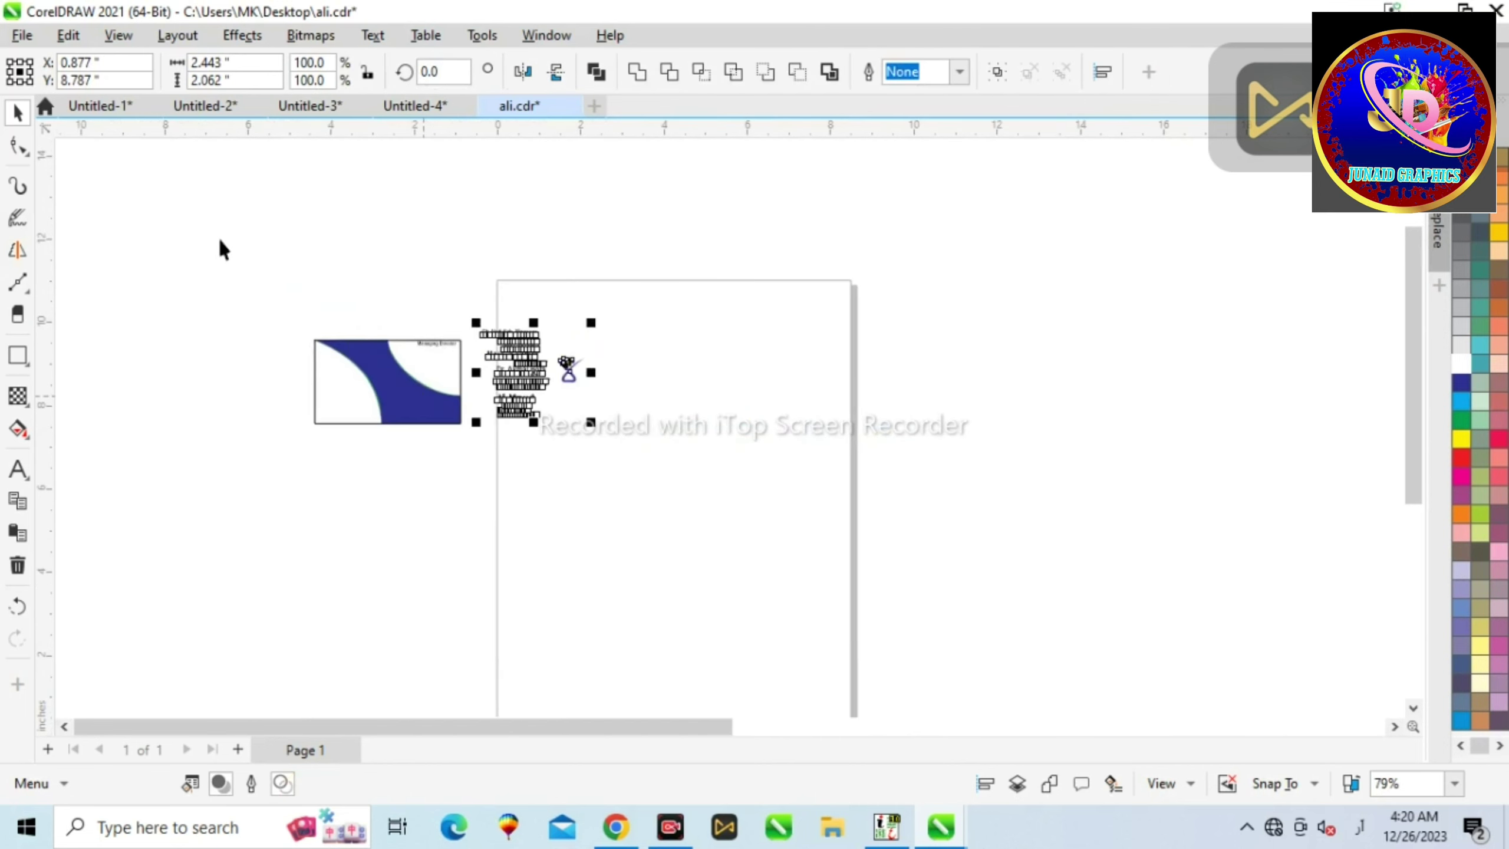
scroll(220, 238, up, 2)
scroll(759, 422, up, 4)
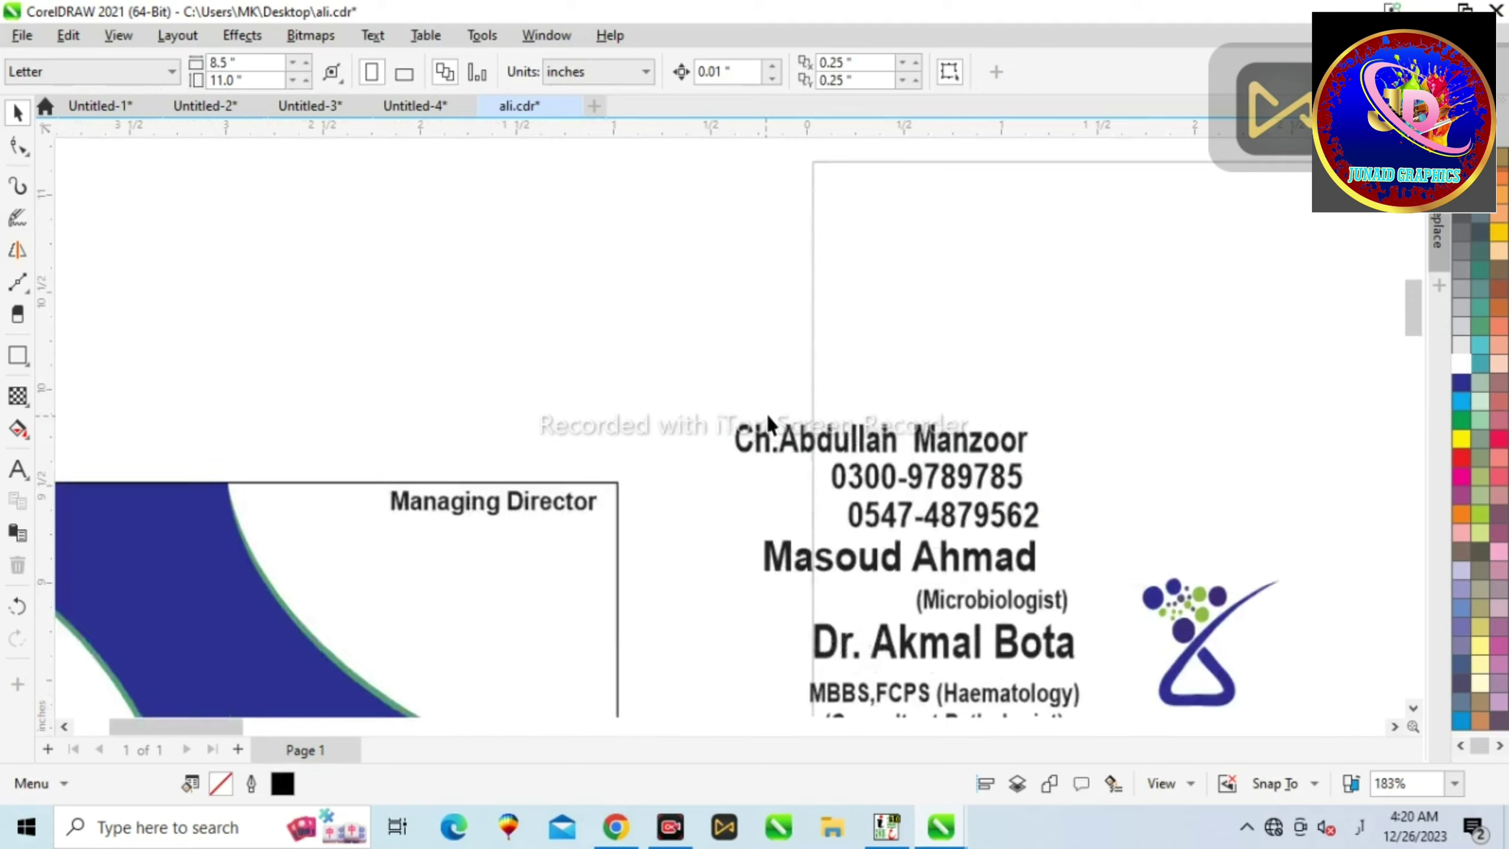
Move the managing director's name line onto the card directly below the "Managing Director" title
ctrl+click(805, 457)
scroll(805, 457, down, 3)
drag(894, 454, 610, 519)
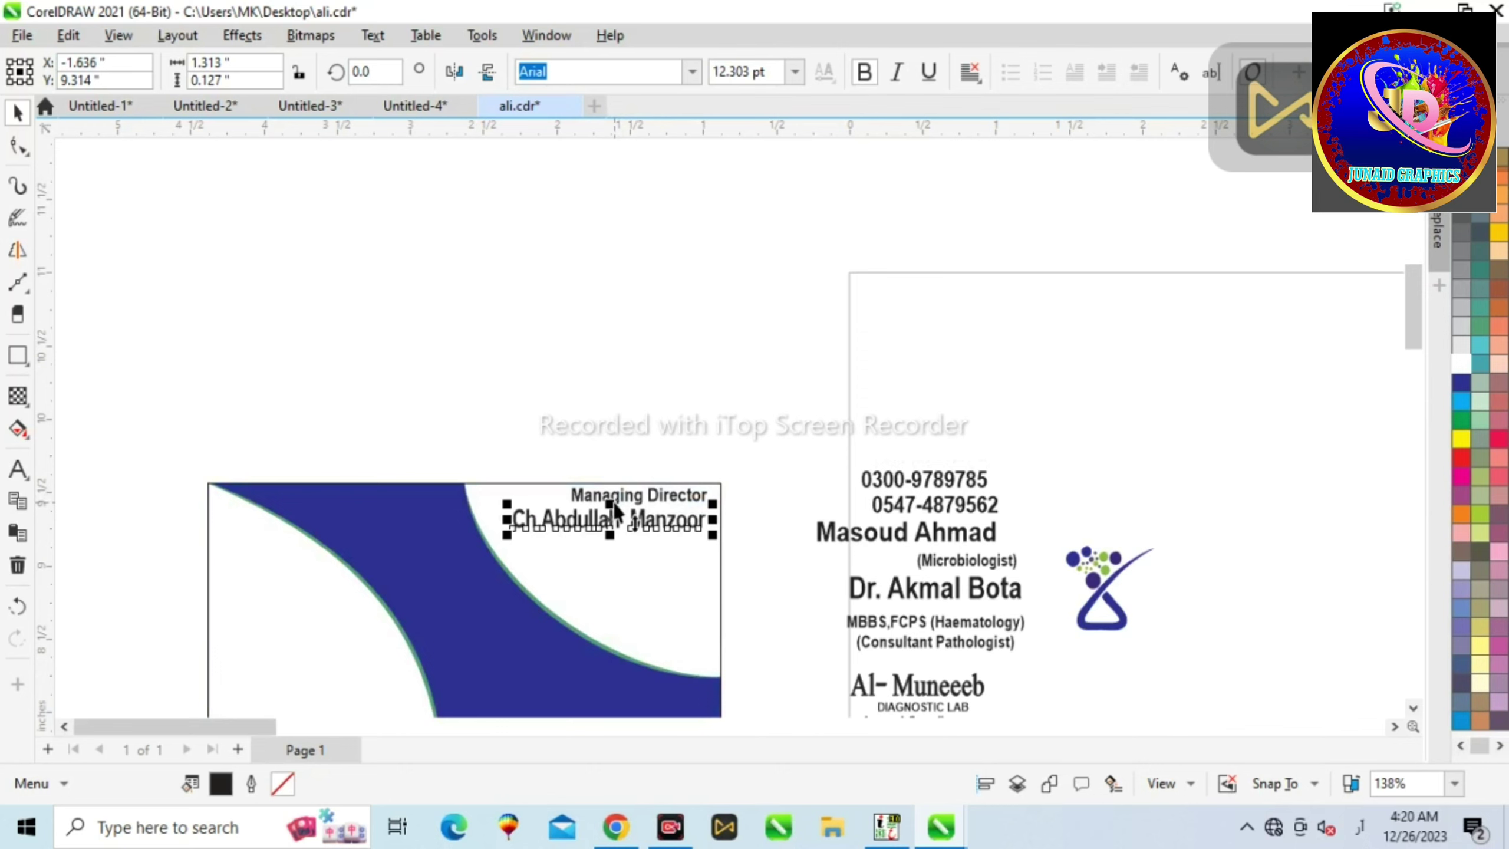
Nudge the "Managing Director" title slightly left to sit more centrally above the name
click(616, 495)
key(Left)
key(Left)
key(Left)
key(Left)
key(Left)
key(Left)
key(Left)
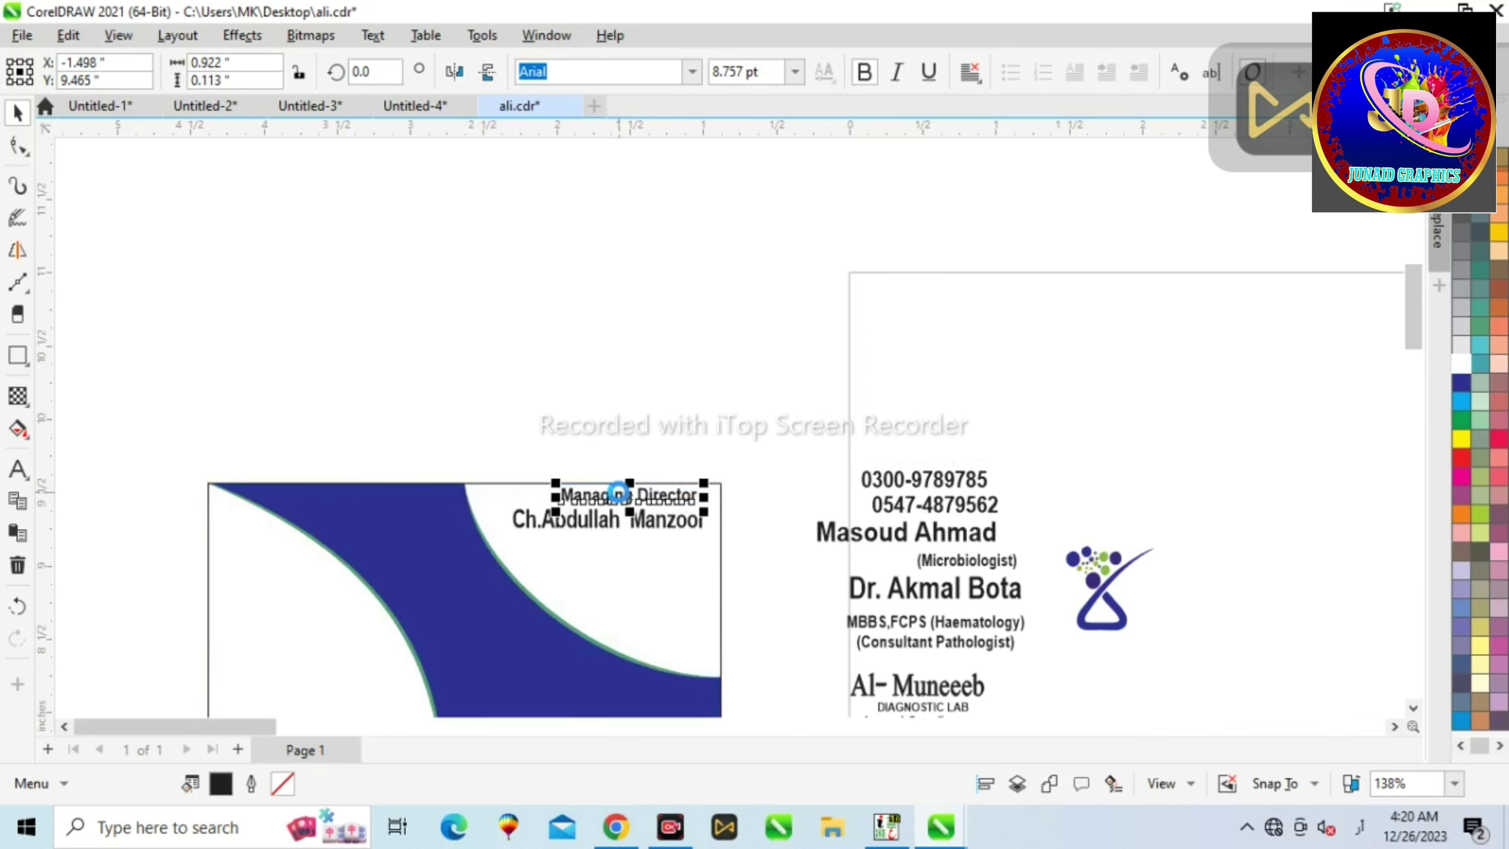
drag(619, 492, 616, 492)
scroll(891, 386, down, 3)
drag(874, 364, 1041, 625)
drag(882, 354, 1061, 635)
click(999, 390)
Move the two-line phone number text onto the card below the managing director's name
scroll(772, 445, up, 3)
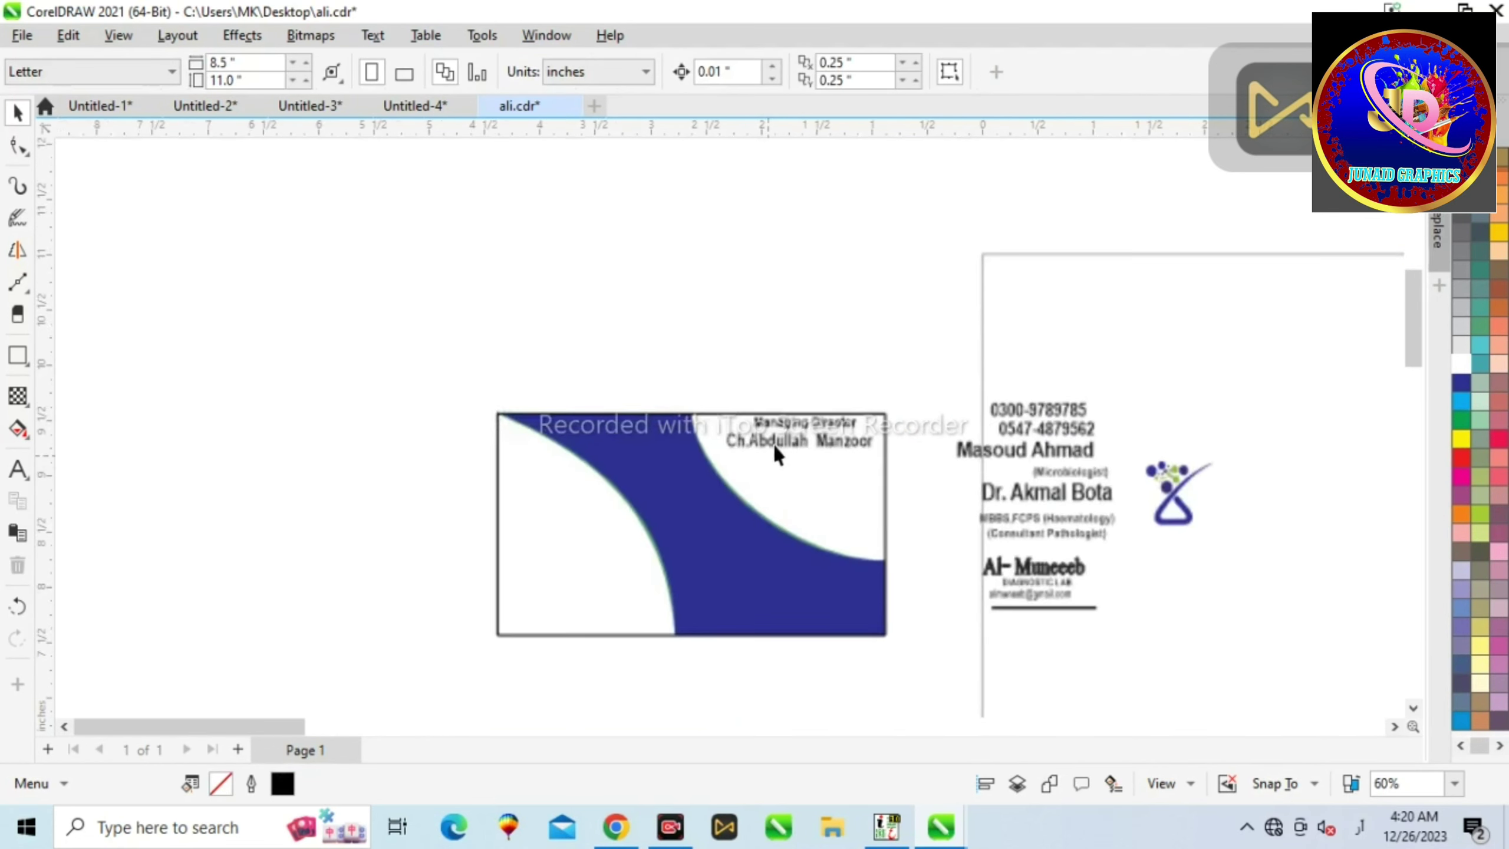
click(1089, 408)
drag(1089, 408, 828, 469)
scroll(829, 469, up, 5)
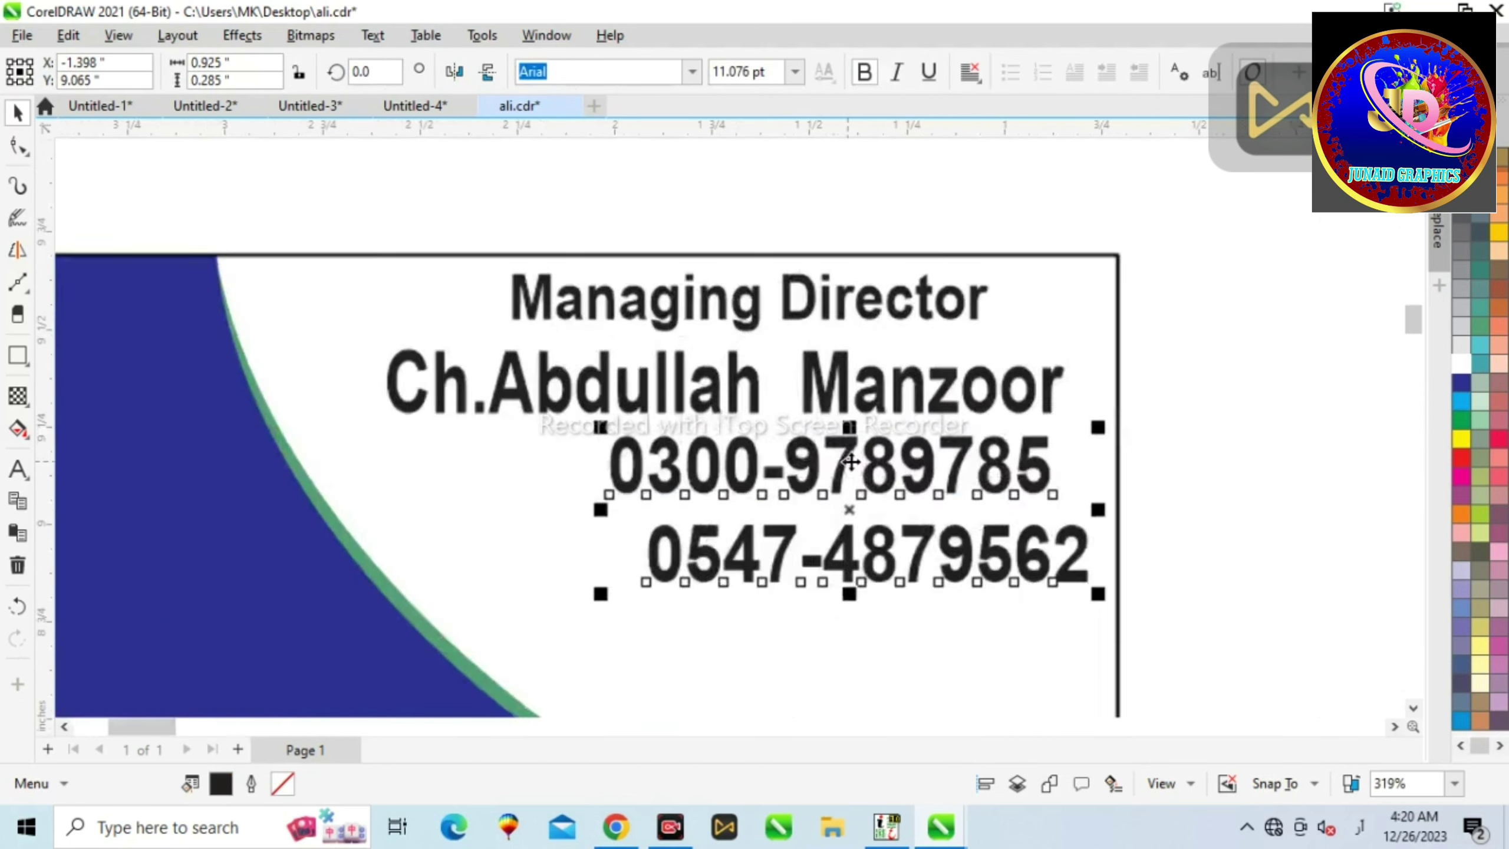
Insert an English digit 3 after the leading zero of the second phone number and finish the text edit
double_click(720, 558)
click(697, 558)
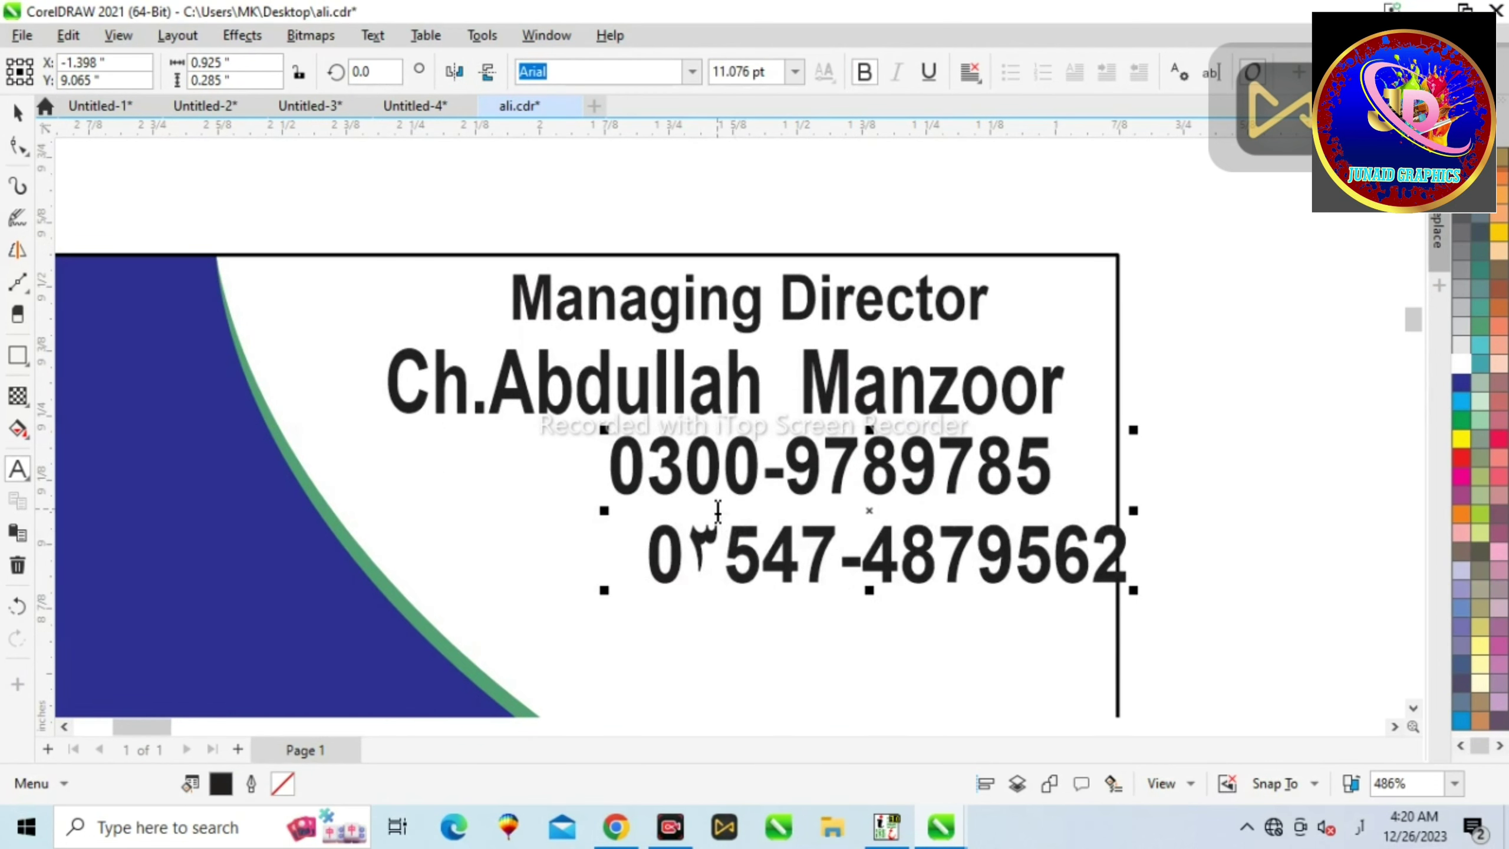
key(BackSpace)
key(alt+shift)
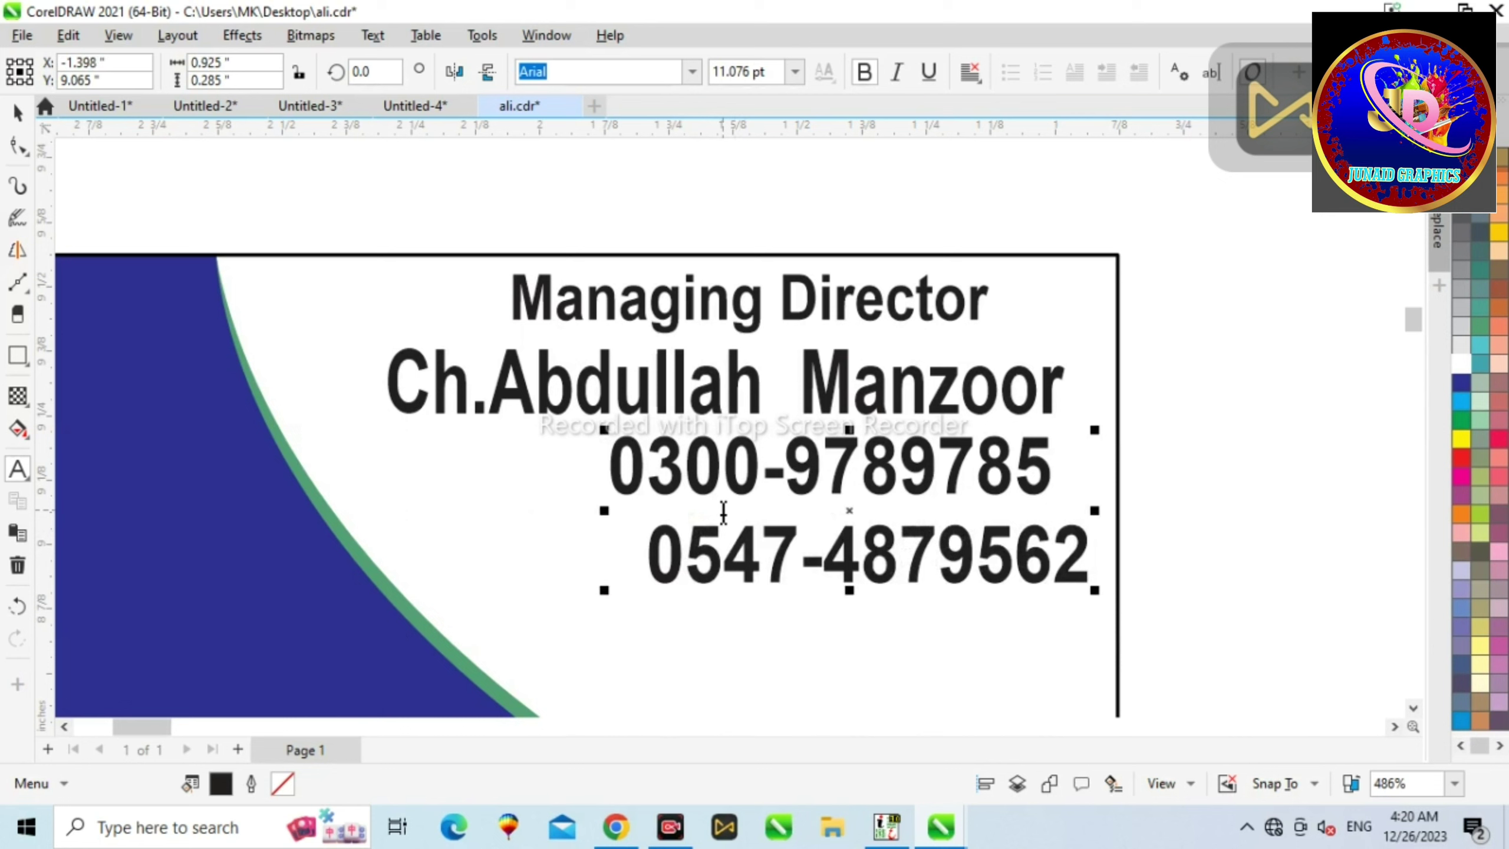
text(3)
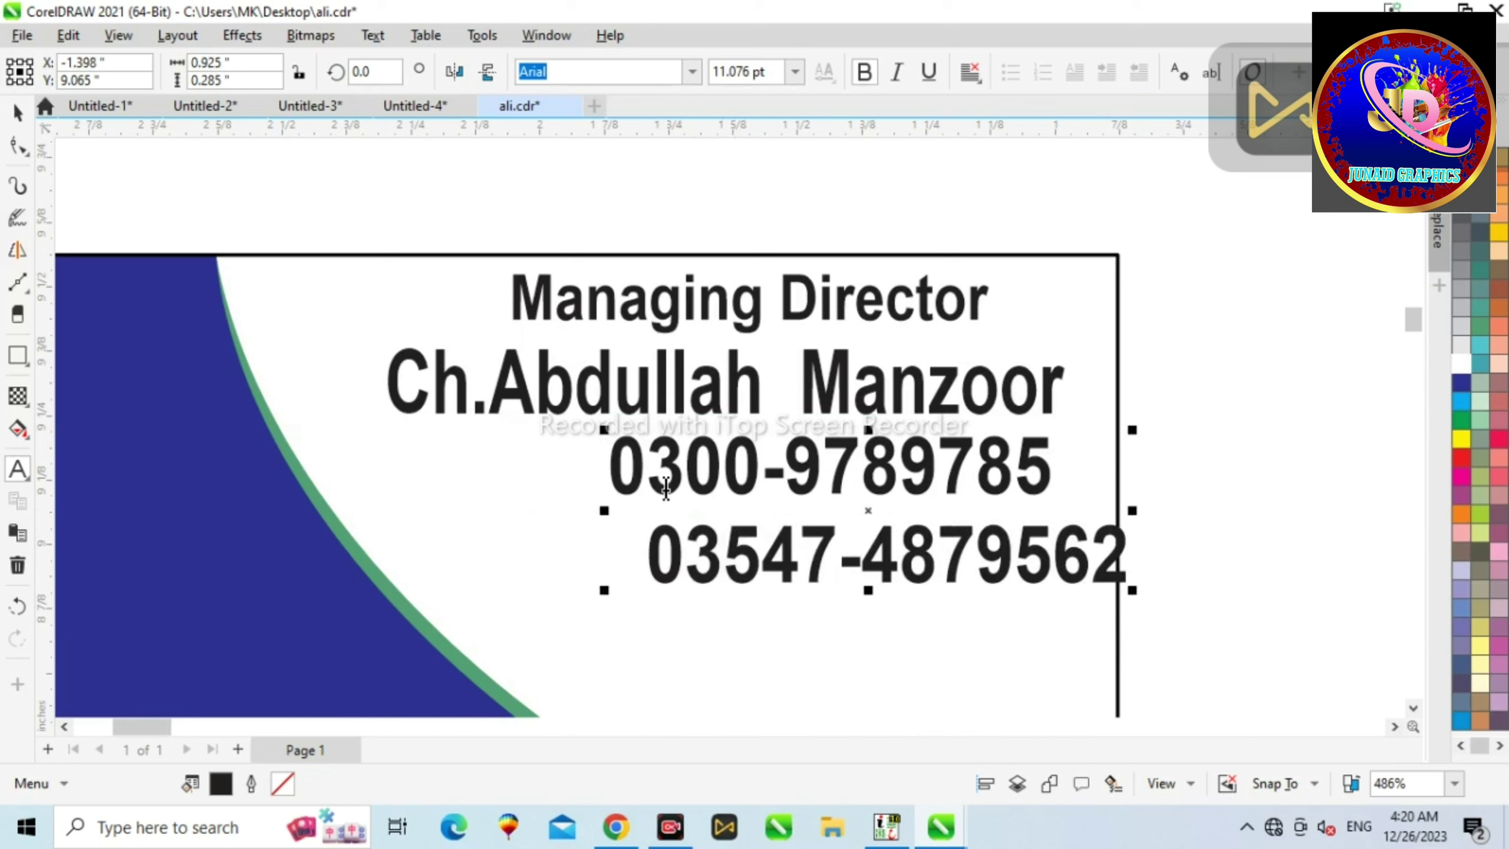
text(l)
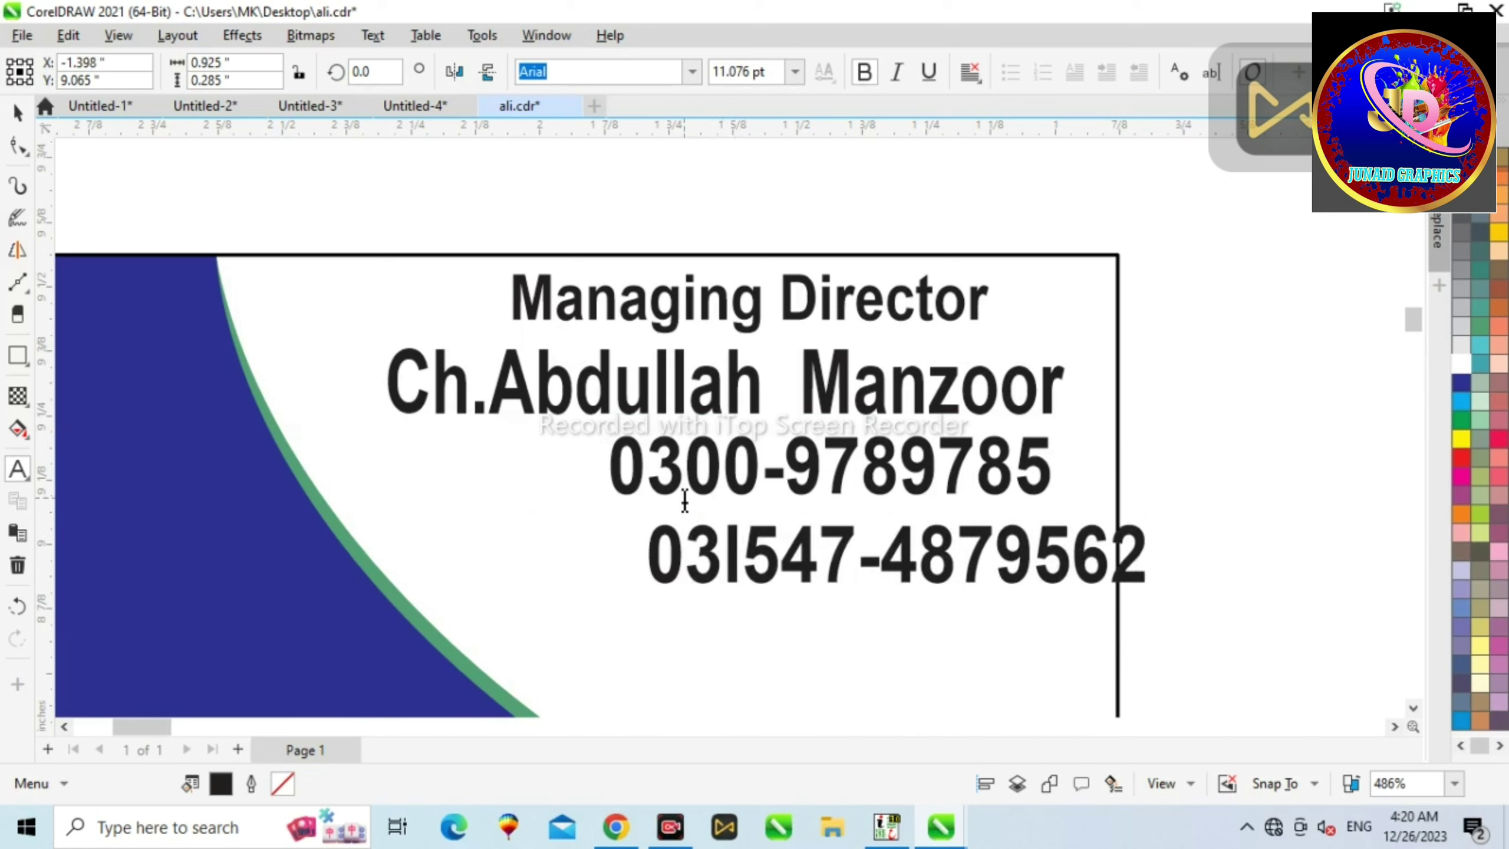
key(BackSpace)
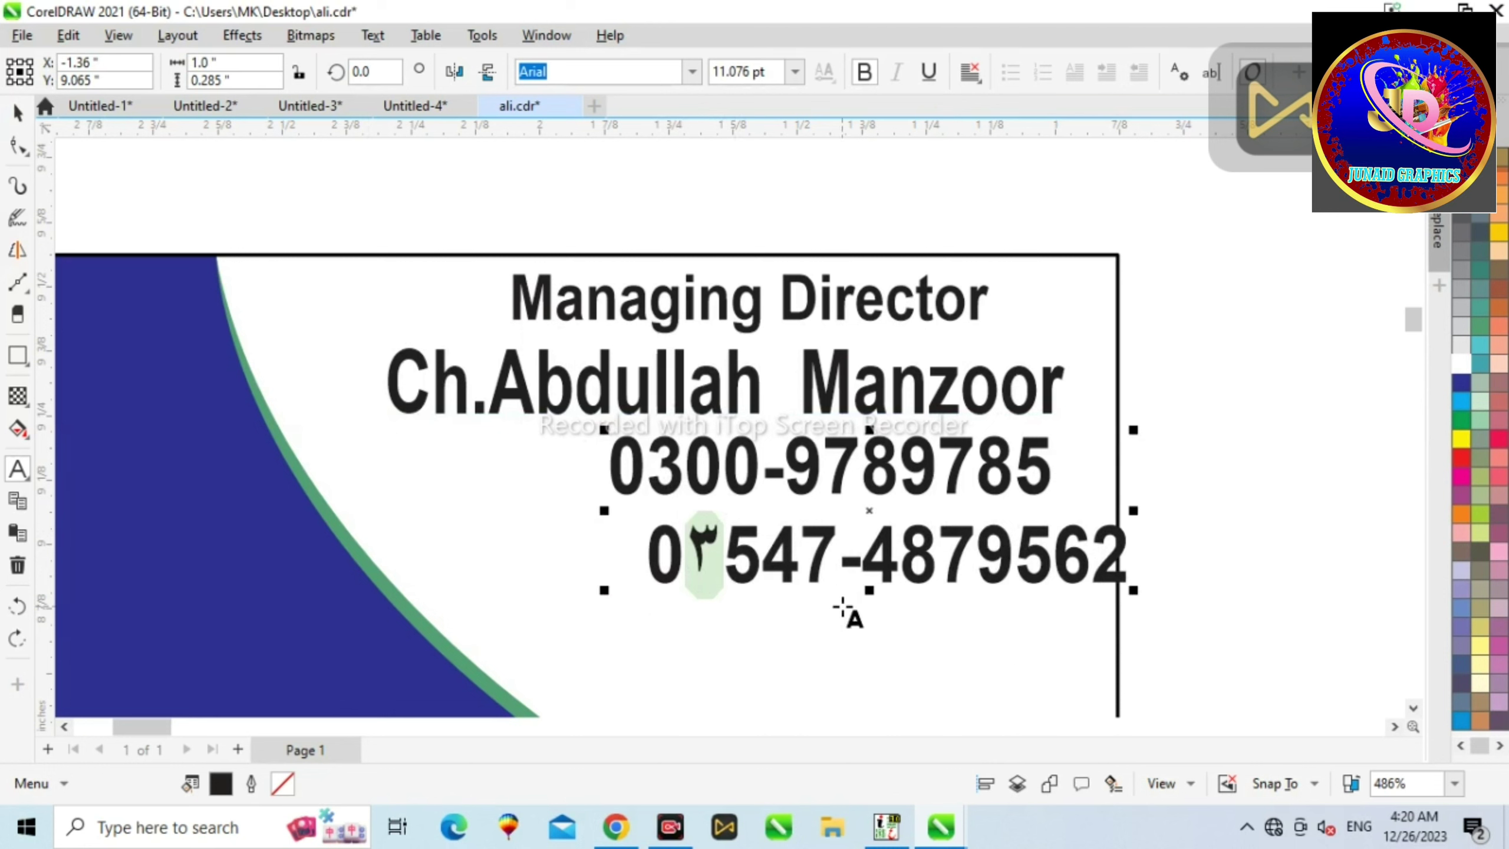
click(16, 113)
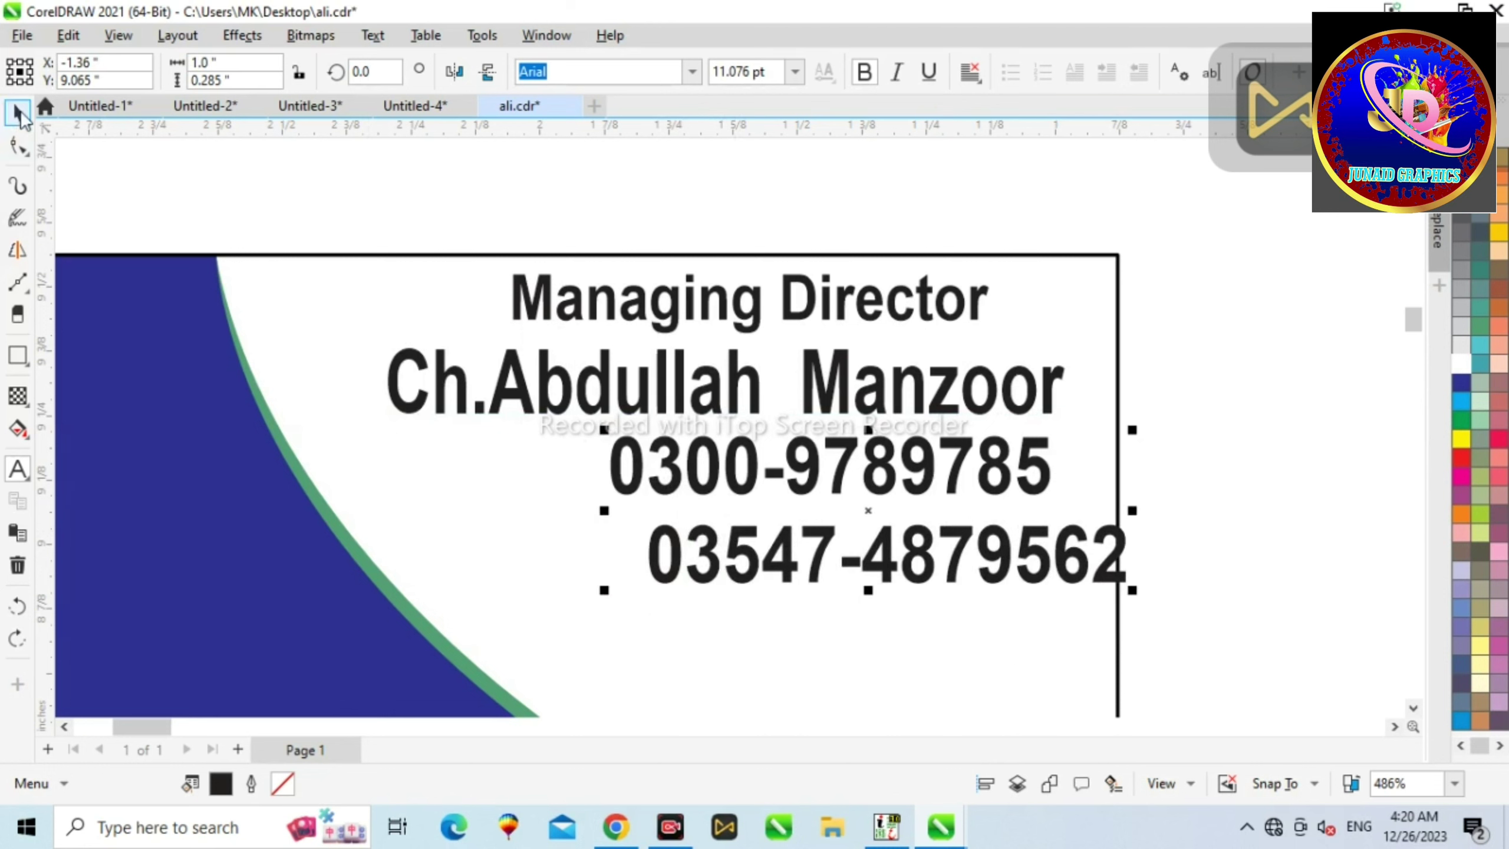
click(166, 198)
Break the phone number text into separate lines, select both and left-align them with each other
click(722, 573)
drag(723, 573, 724, 563)
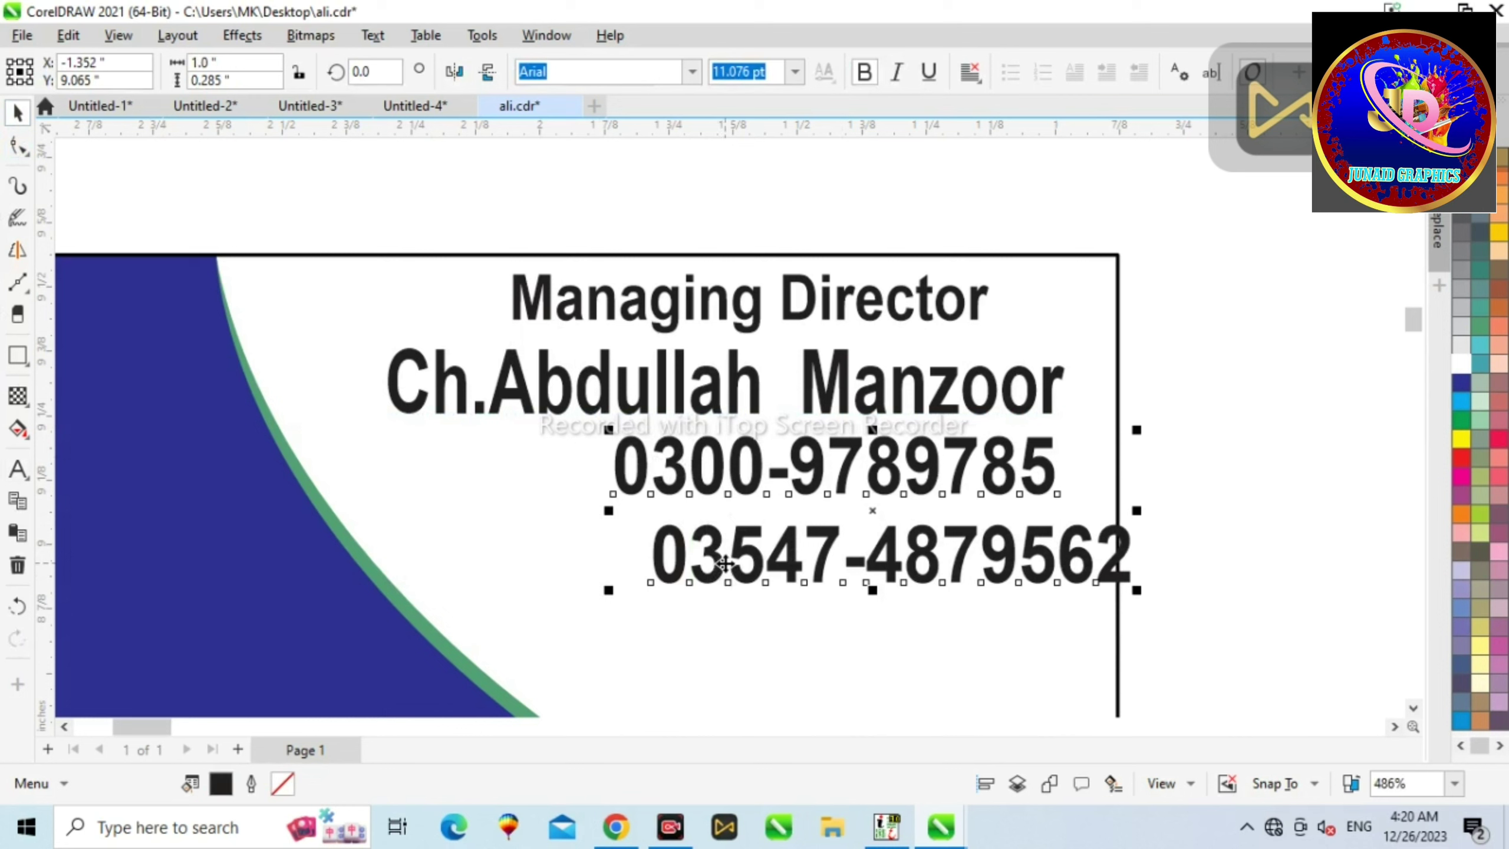
key(ctrl+k)
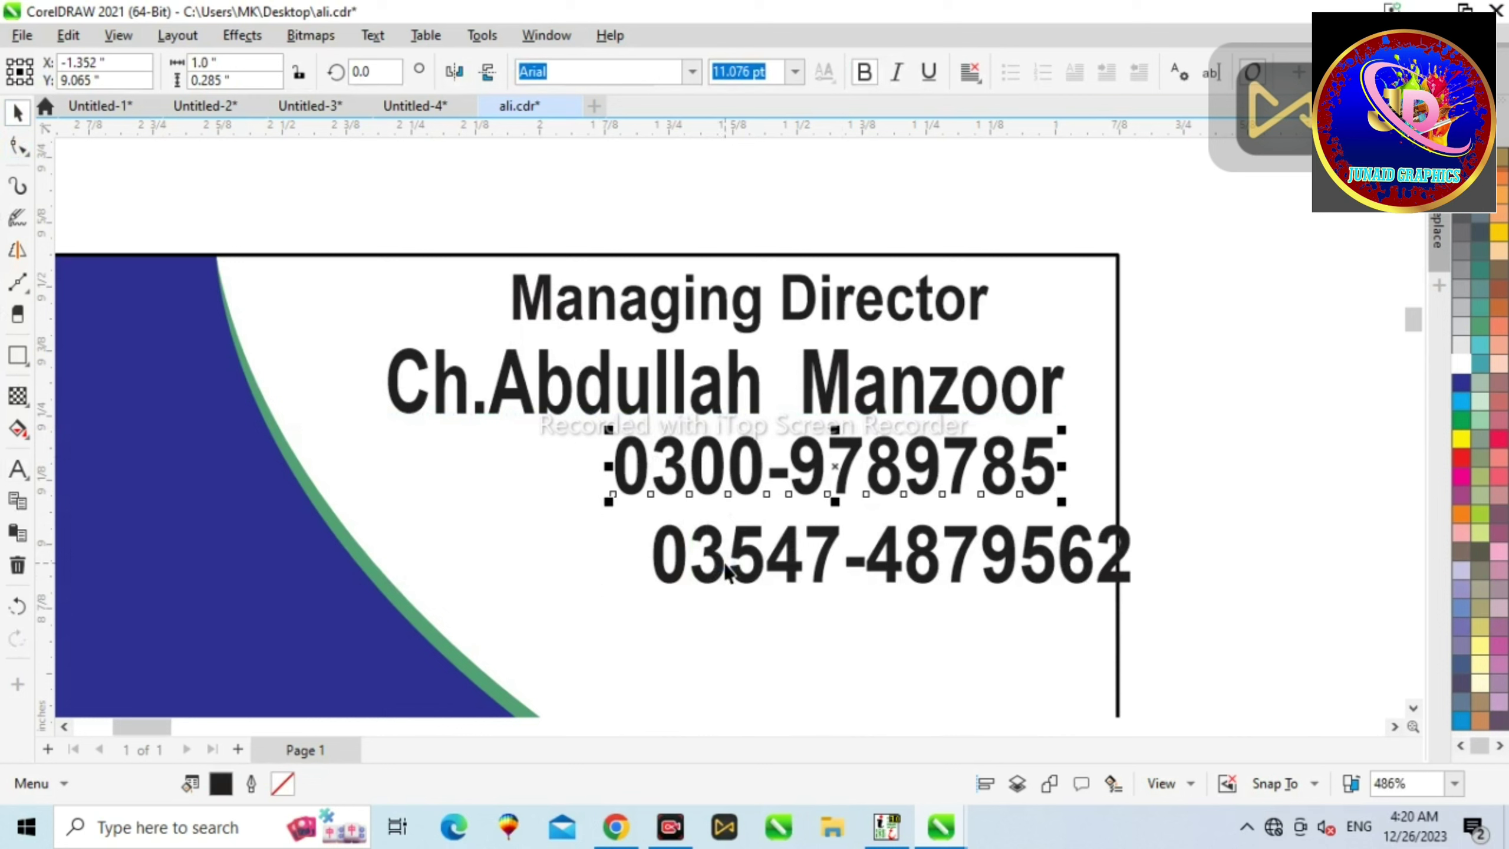
click(890, 570)
shift+click(848, 464)
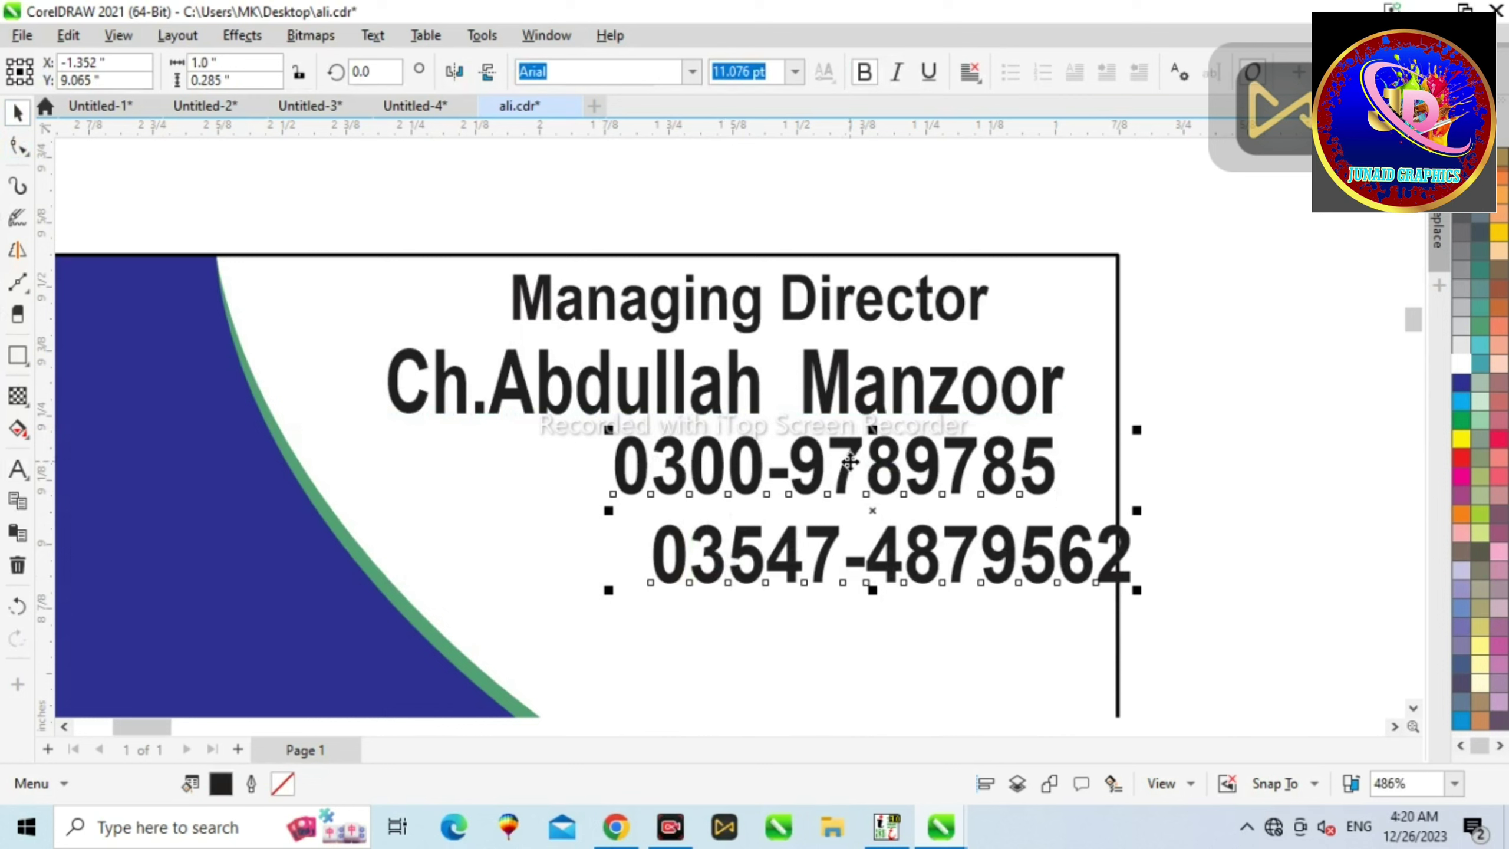
key(l)
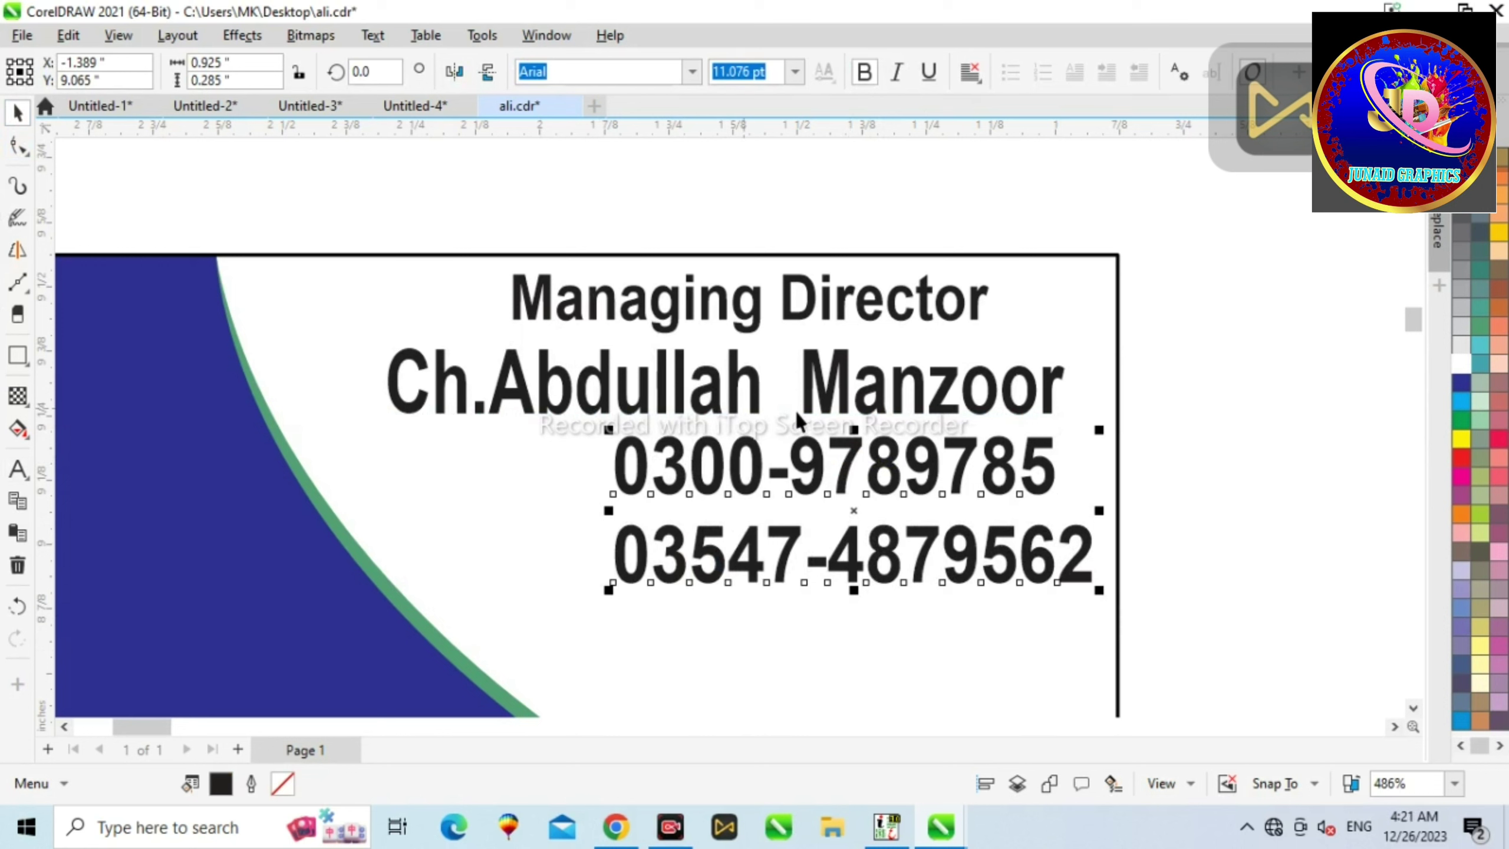